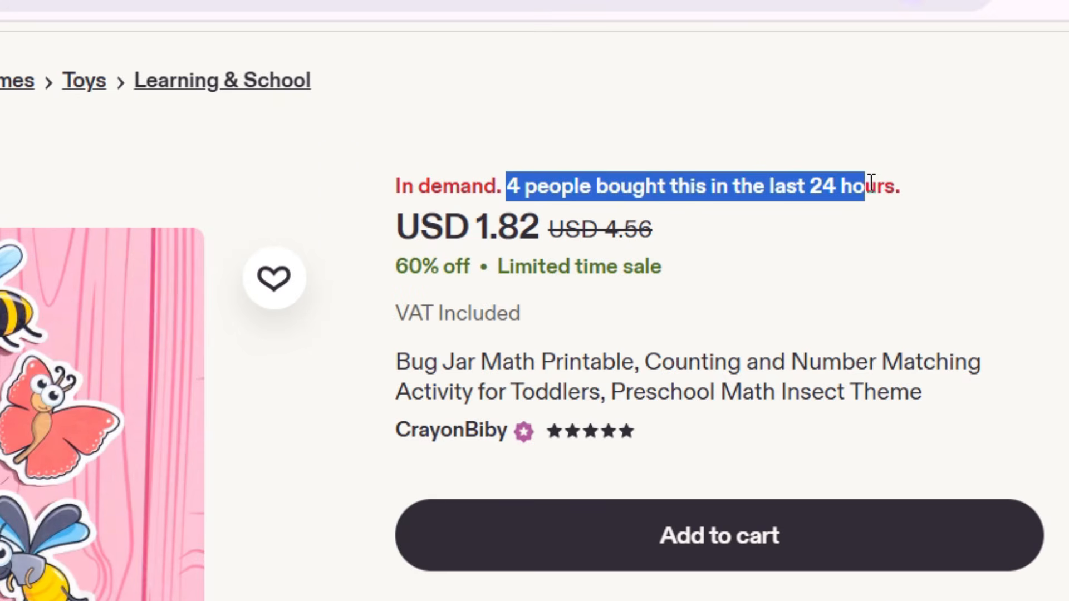
Examine the Bug Jar Math Printable listing's recent-purchase notice, sale price and digital download detail
{"action": "left_click", "coordinate": [869, 186]}
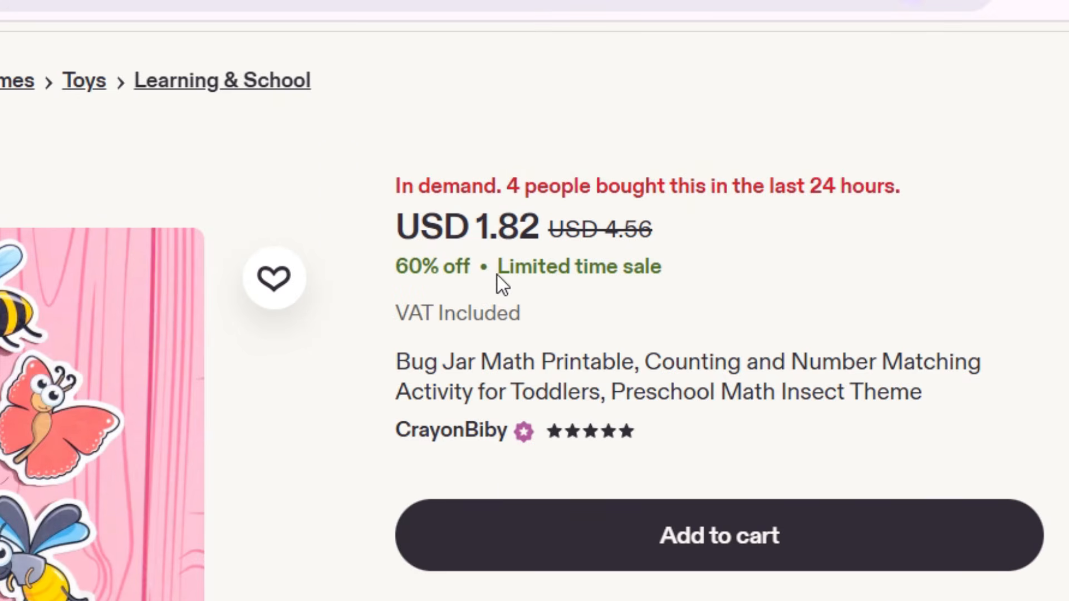
{"action": "left_click_drag", "start_coordinate": [477, 221], "coordinate": [541, 220]}
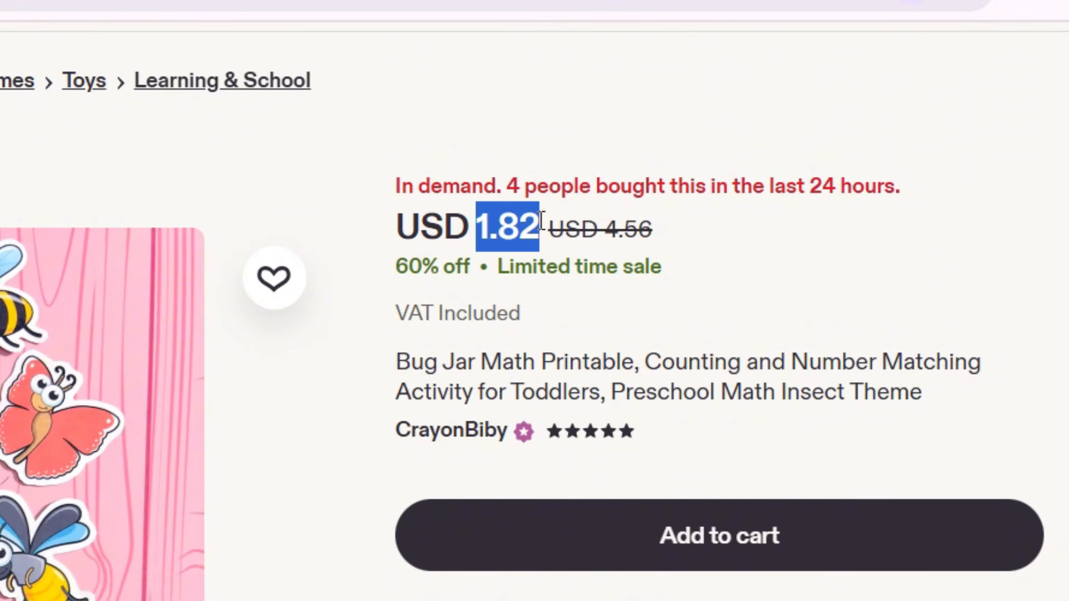
{"action": "left_click", "coordinate": [543, 222]}
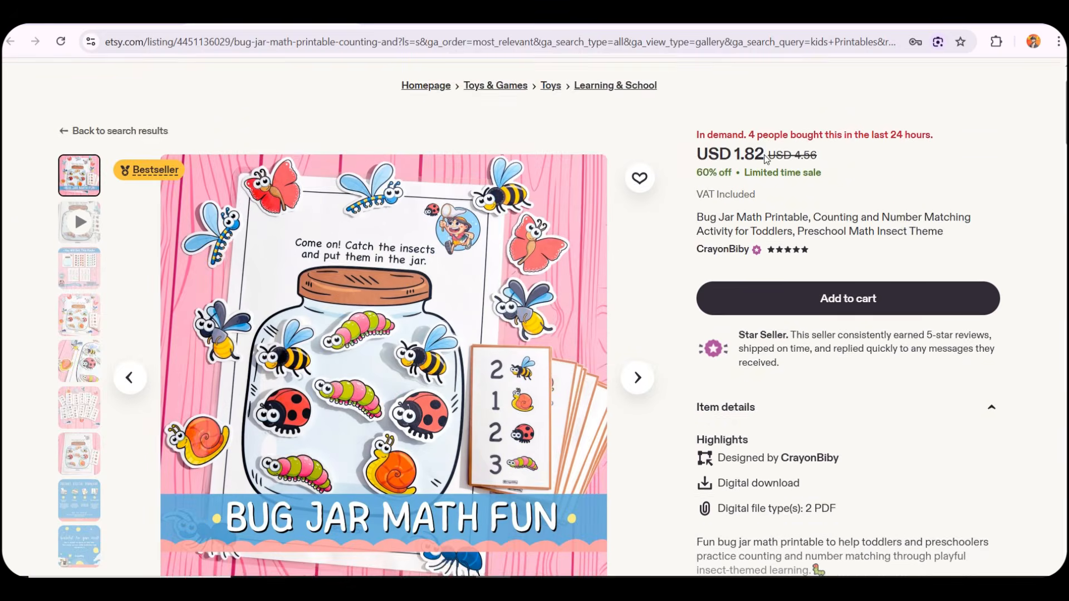
{"action": "scroll", "coordinate": [738, 365], "scroll_direction": "down", "scroll_amount": 1}
{"action": "left_click_drag", "start_coordinate": [723, 410], "coordinate": [788, 412]}
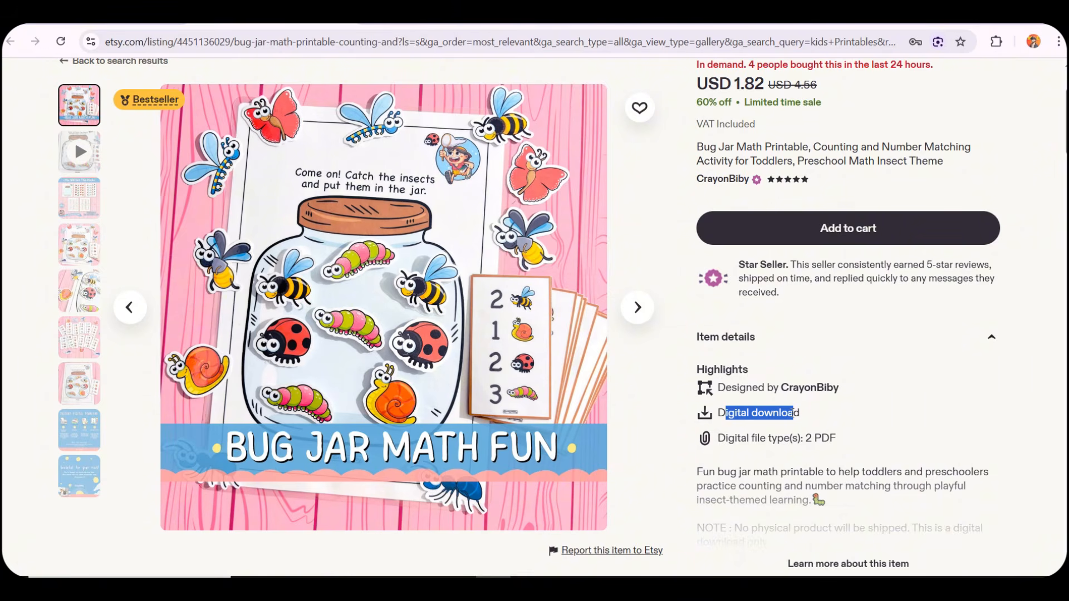
{"action": "left_click", "coordinate": [784, 409]}
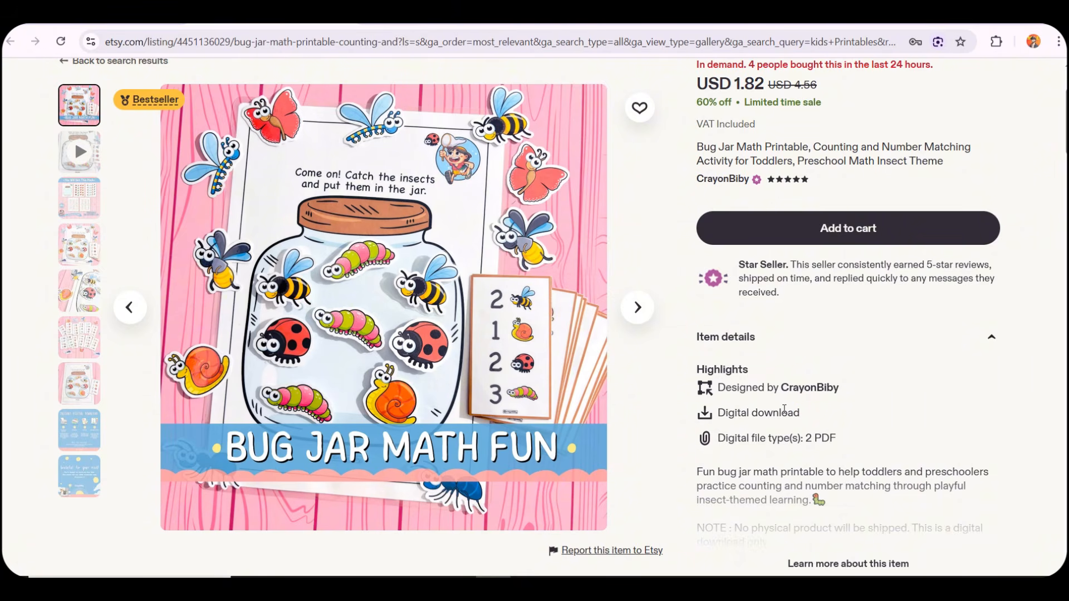
Read the ratings and buyer reviews of the Bug Jar Math Printable and return to the product images
{"action": "scroll", "coordinate": [332, 306], "scroll_direction": "down", "scroll_amount": 9}
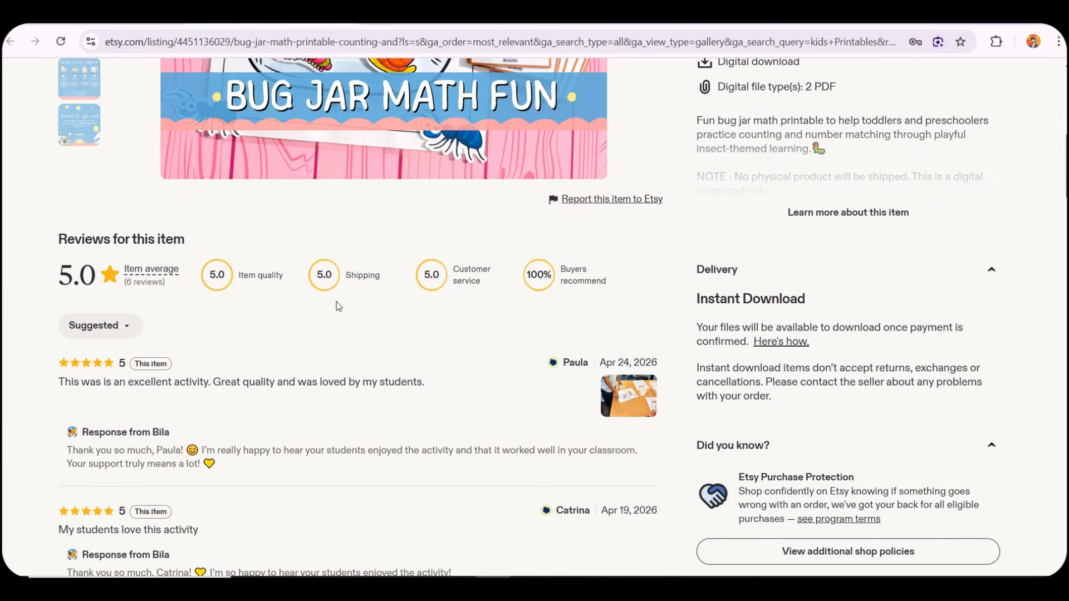
{"action": "scroll", "coordinate": [332, 306], "scroll_direction": "down", "scroll_amount": 1}
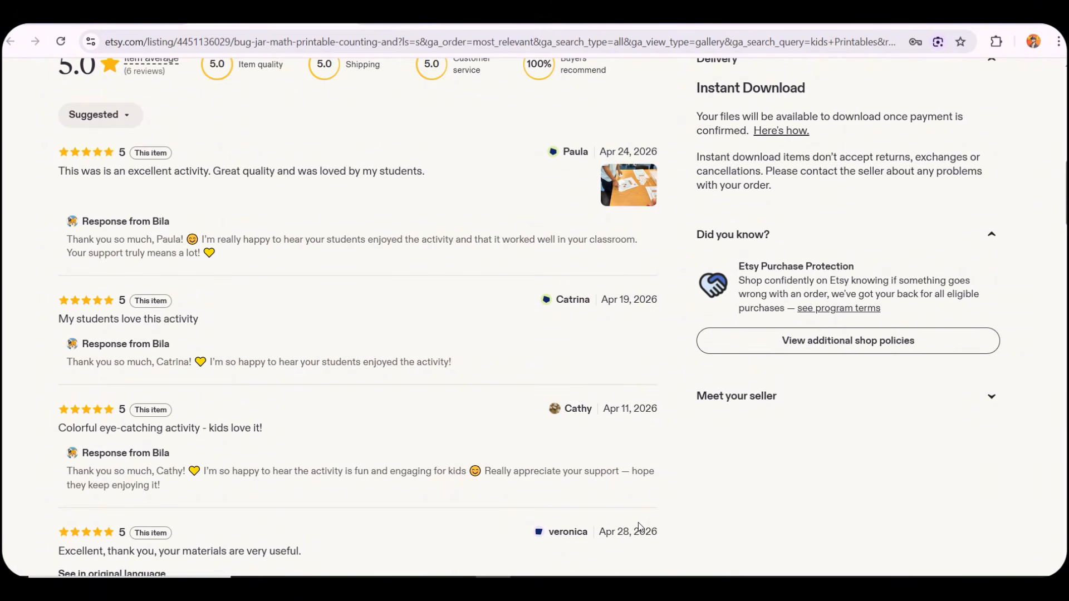
{"action": "scroll", "coordinate": [285, 299], "scroll_direction": "down", "scroll_amount": 2}
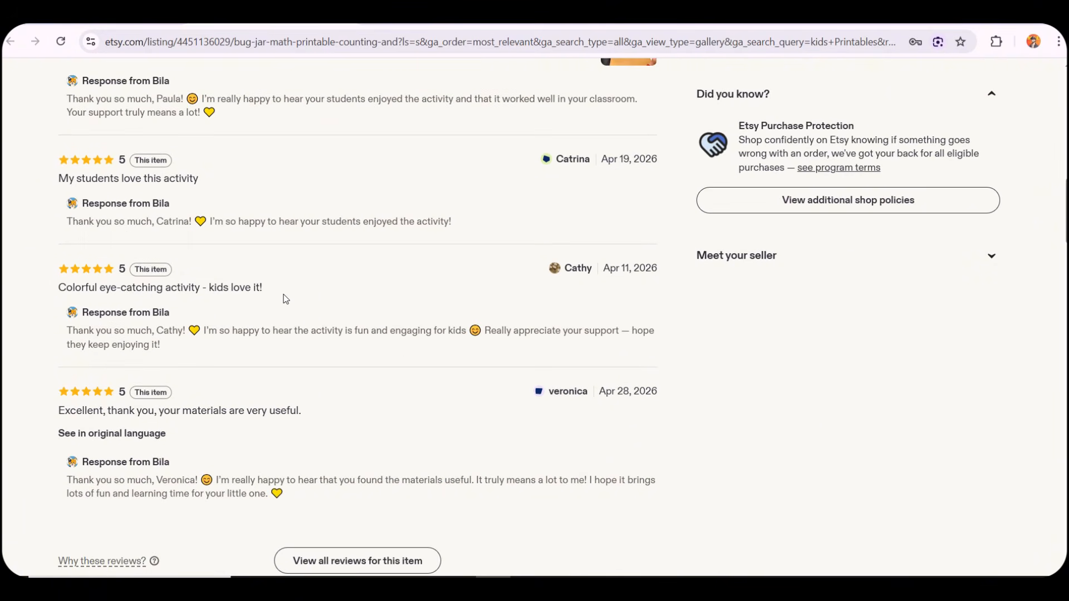
{"action": "scroll", "coordinate": [673, 341], "scroll_direction": "up", "scroll_amount": 20}
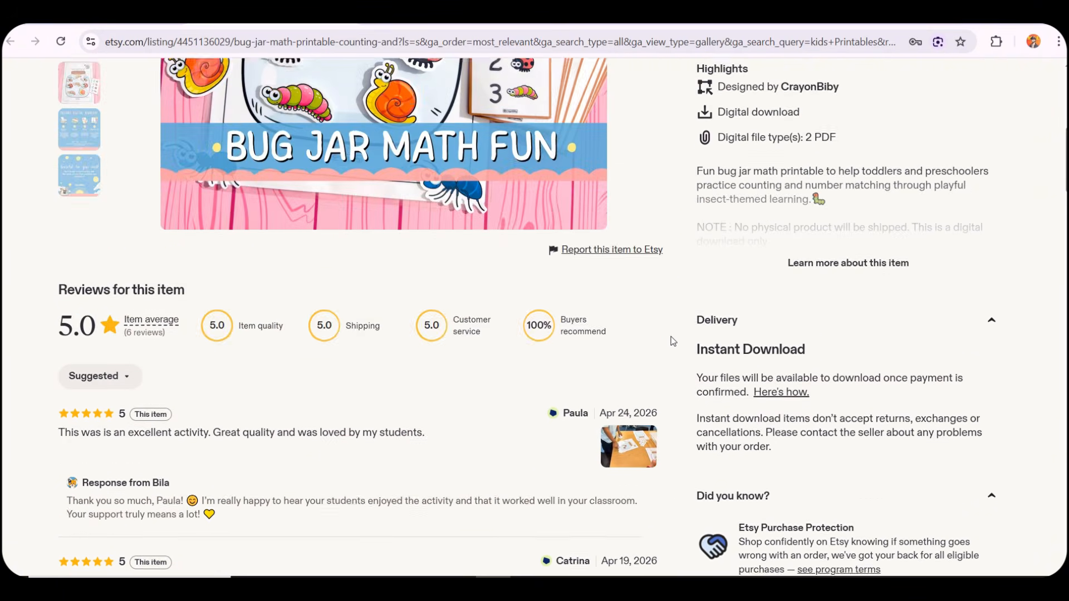
{"action": "scroll", "coordinate": [673, 341], "scroll_direction": "down", "scroll_amount": 2}
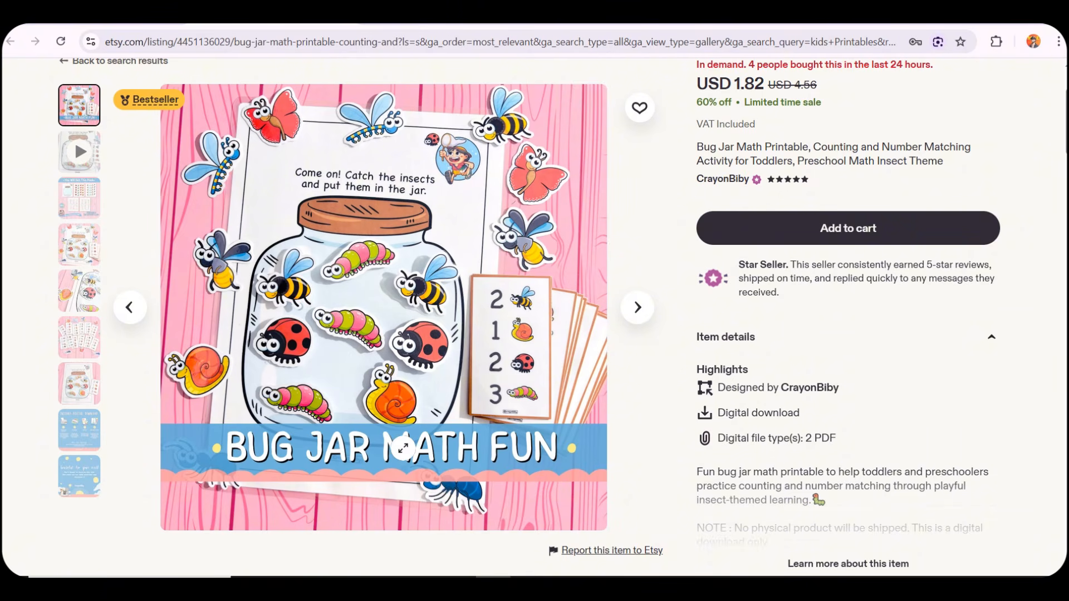
Show the listing's "You Will Get This Pack" image and inspect its included pages enlarged to 250%
{"action": "left_click", "coordinate": [79, 198]}
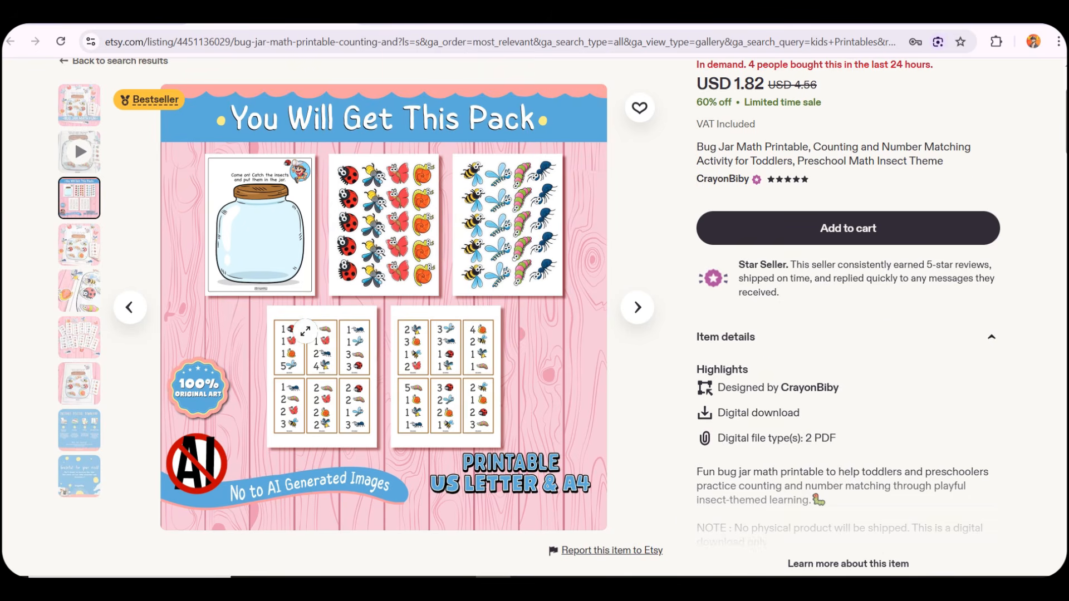
{"action": "key", "text": "ctrl+plus"}
{"action": "key", "text": "ctrl+plus"}
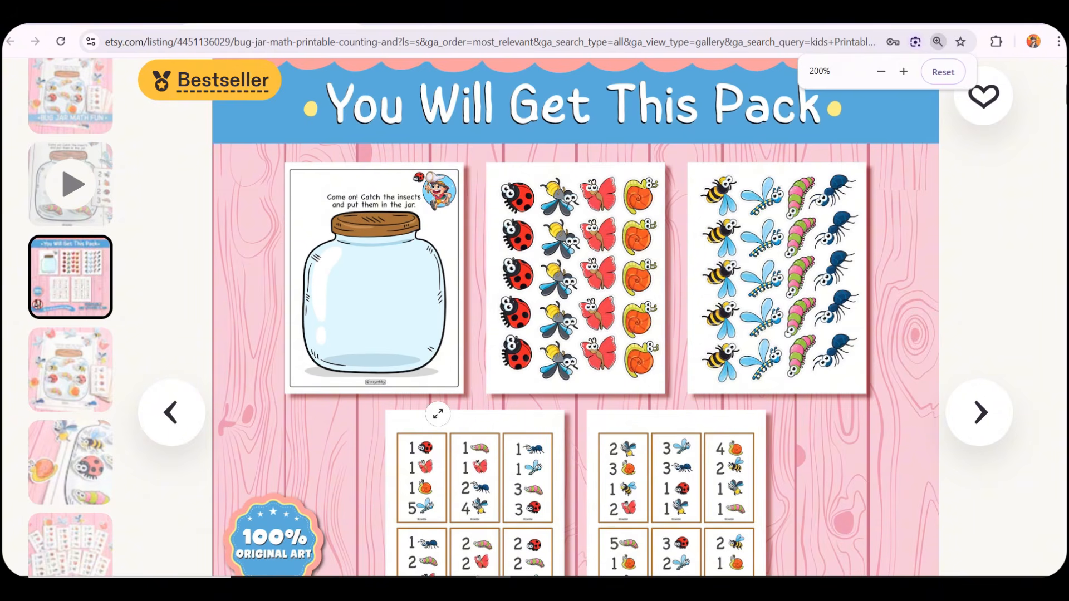
{"action": "key", "text": "ctrl+plus"}
{"action": "key", "text": "ctrl+plus"}
{"action": "scroll", "coordinate": [462, 406], "scroll_direction": "down", "scroll_amount": 1}
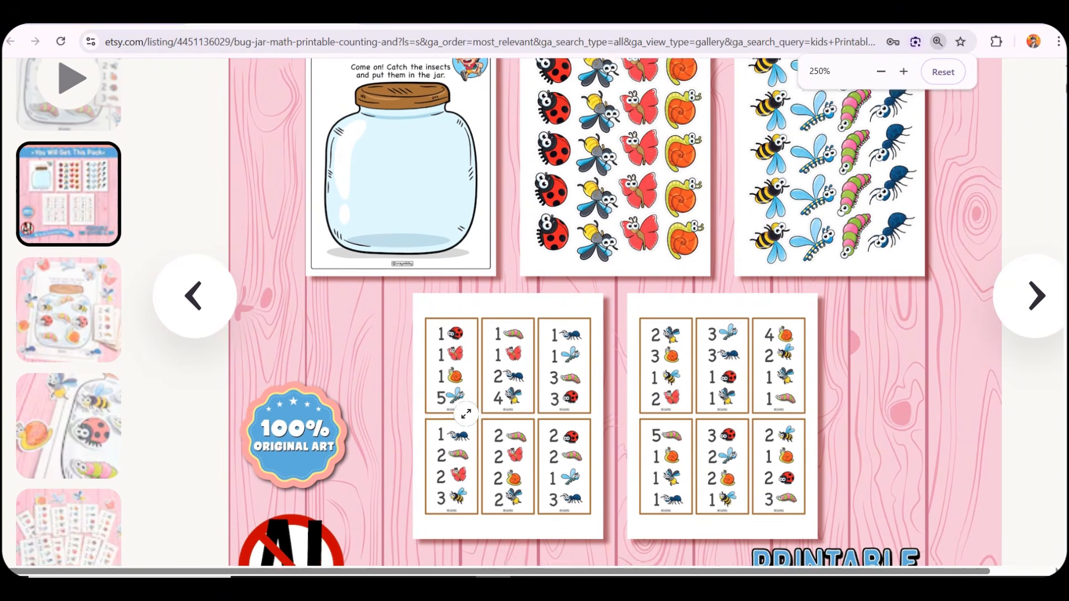
{"action": "scroll", "coordinate": [473, 397], "scroll_direction": "up", "scroll_amount": 1}
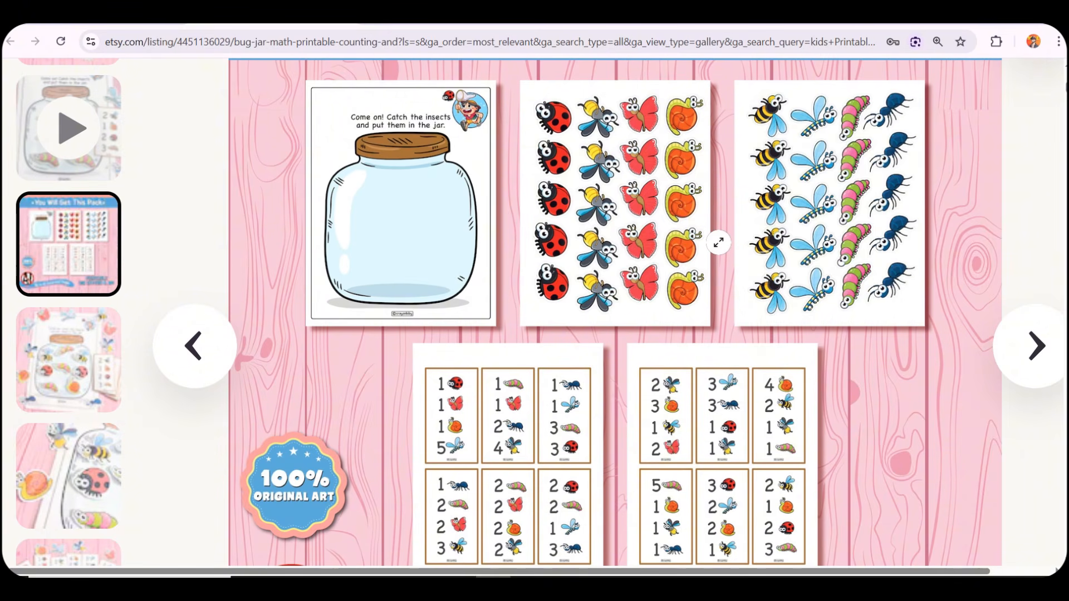
{"action": "scroll", "coordinate": [701, 334], "scroll_direction": "down", "scroll_amount": 1}
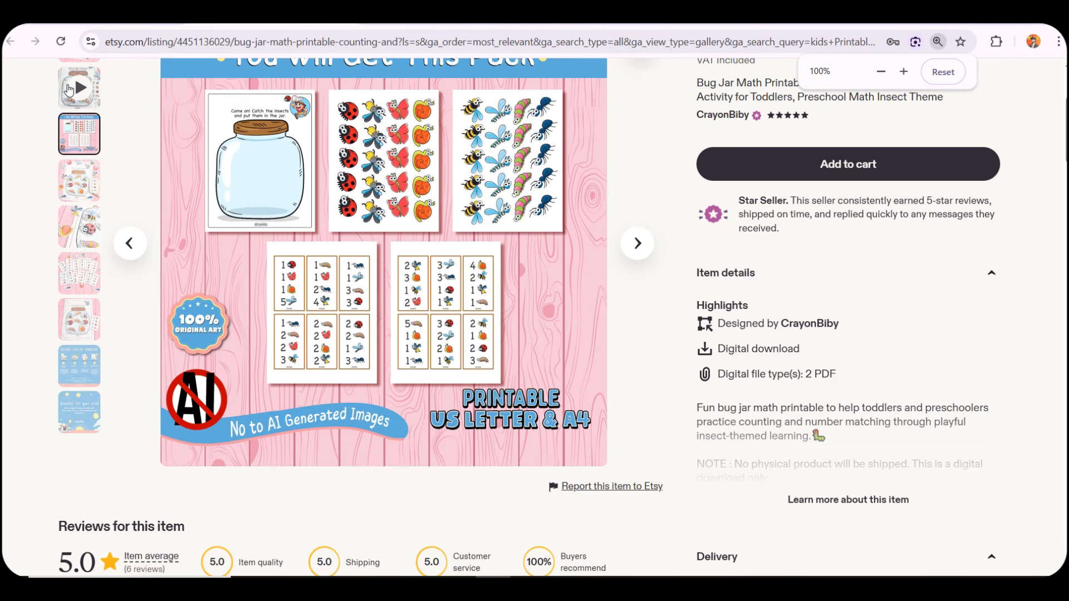
View the listing's product video and the remaining preview images of the cards and the jar
{"action": "left_click", "coordinate": [80, 104]}
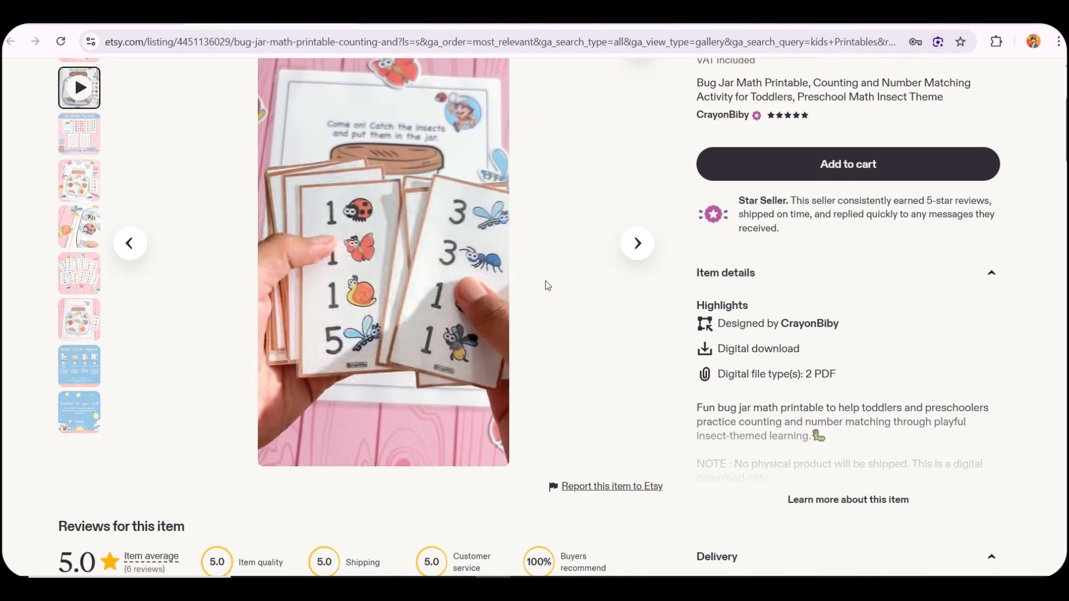
{"action": "scroll", "coordinate": [548, 286], "scroll_direction": "up", "scroll_amount": 3}
{"action": "scroll", "coordinate": [522, 278], "scroll_direction": "down", "scroll_amount": 2}
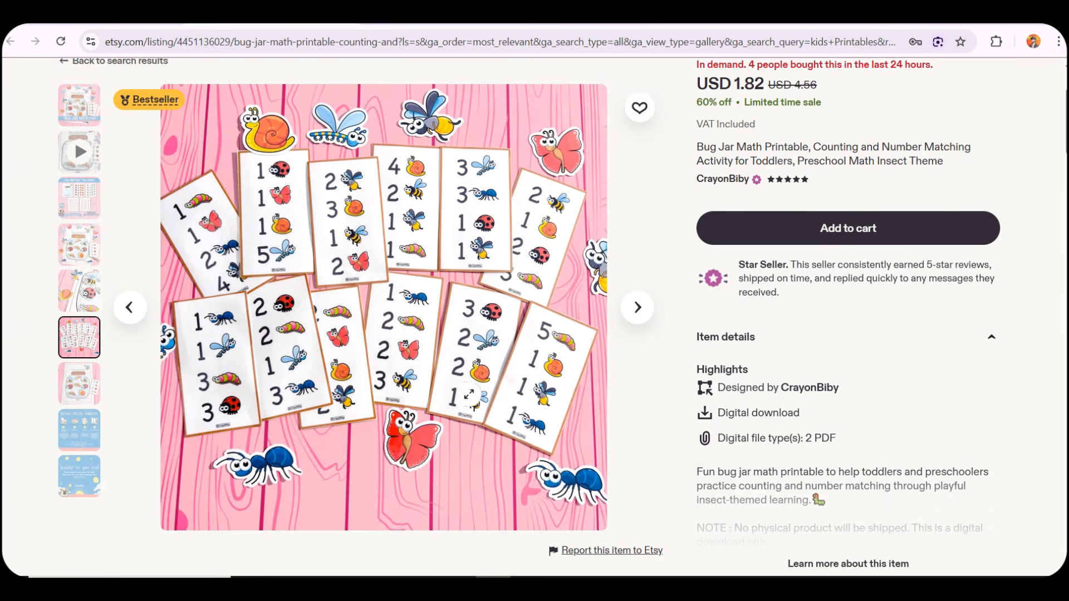
{"action": "left_click", "coordinate": [79, 383]}
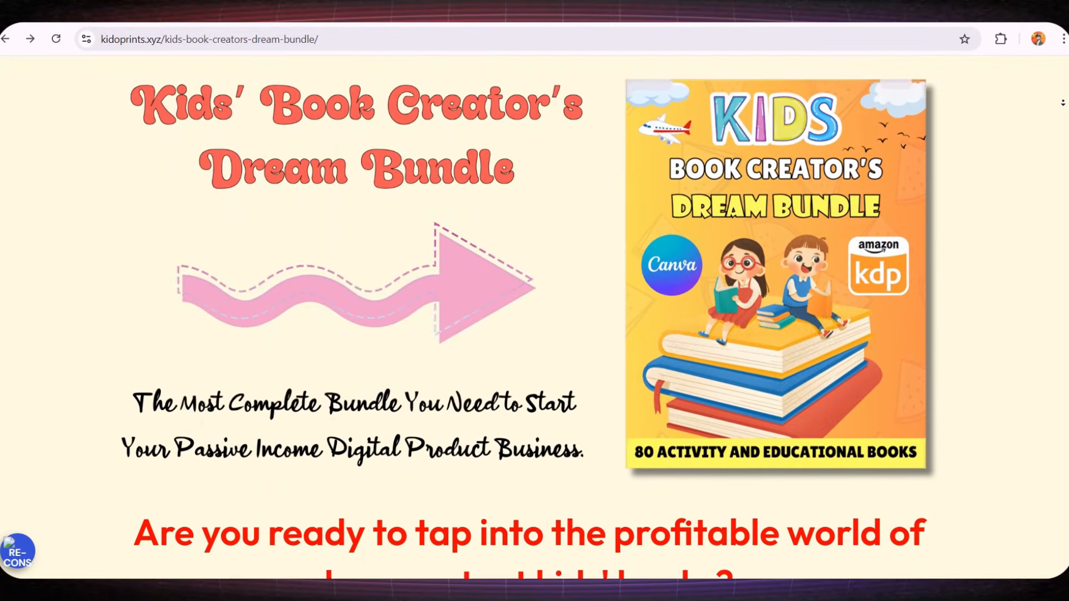
Read the introduction and sample page overview on the Kids' Book Creator's Dream Bundle page
{"action": "scroll", "coordinate": [535, 318], "scroll_direction": "down", "scroll_amount": 3}
{"action": "scroll", "coordinate": [534, 318], "scroll_direction": "down", "scroll_amount": 5}
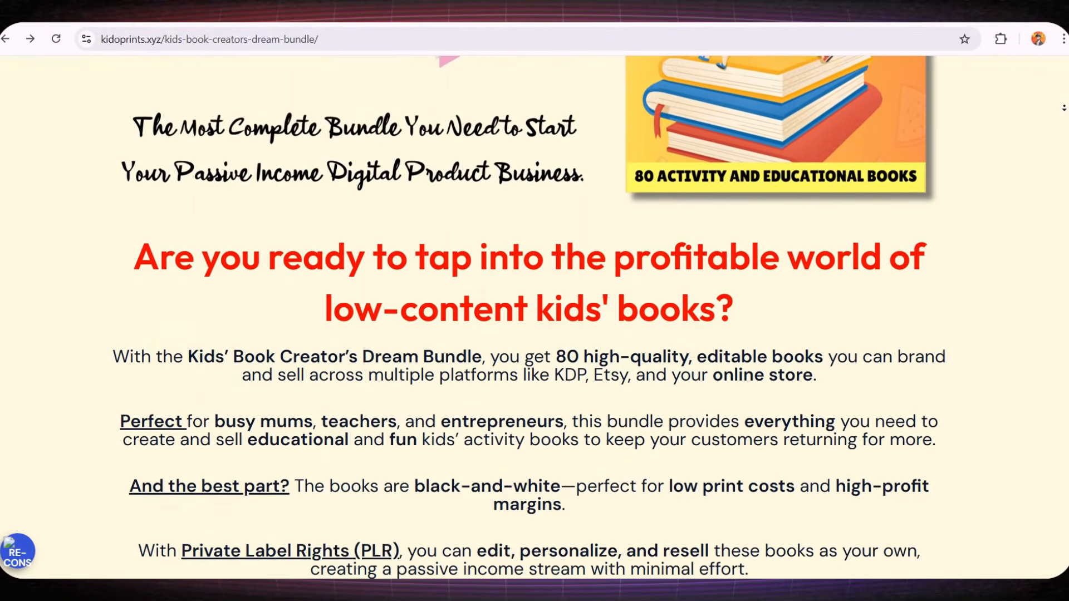
{"action": "scroll", "coordinate": [534, 317], "scroll_direction": "down", "scroll_amount": 6}
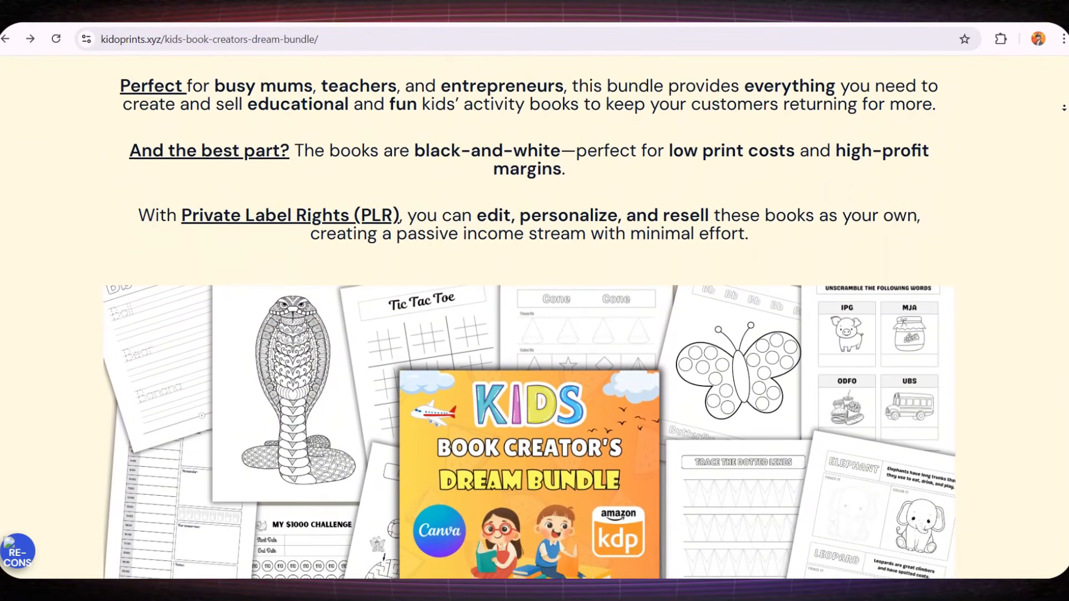
{"action": "scroll", "coordinate": [535, 318], "scroll_direction": "down", "scroll_amount": 6}
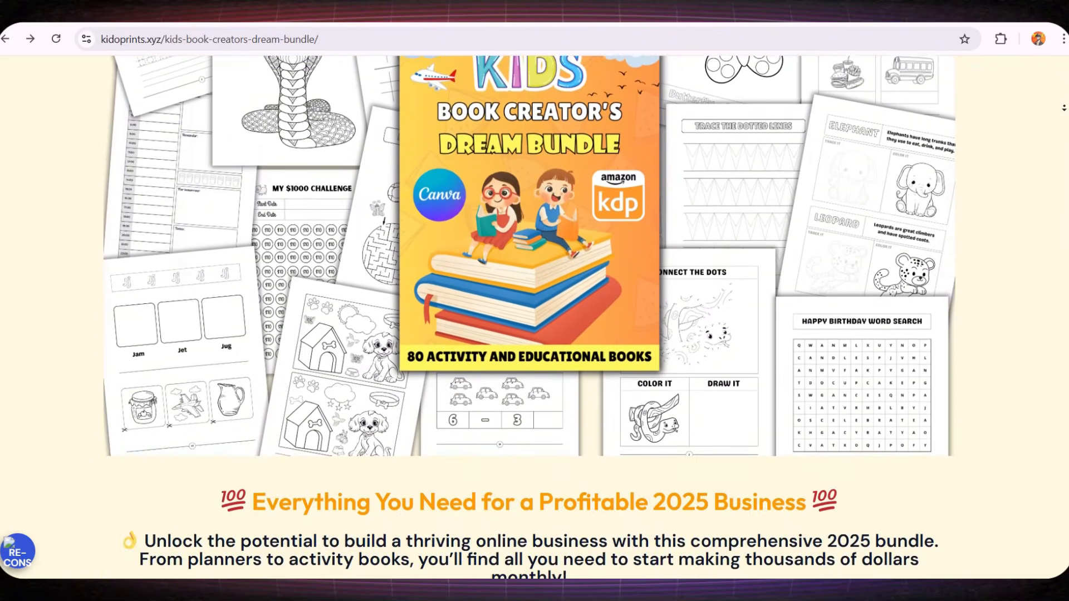
{"action": "scroll", "coordinate": [534, 317], "scroll_direction": "down", "scroll_amount": 6}
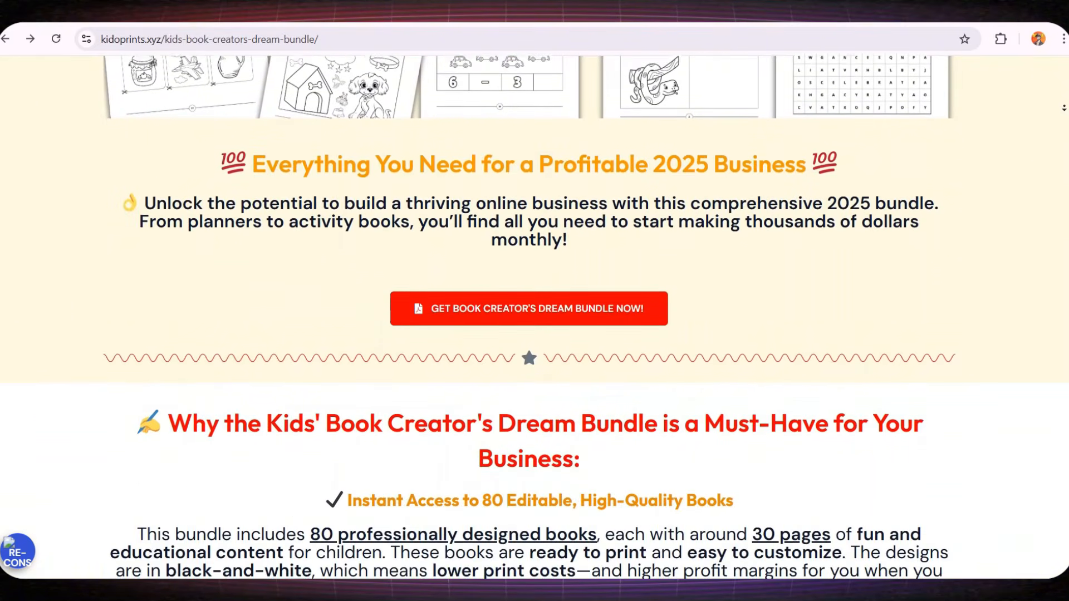
Read the bundle's benefits section on customization, print costs, audience, publishing and Private Label Rights
{"action": "scroll", "coordinate": [535, 318], "scroll_direction": "down", "scroll_amount": 6}
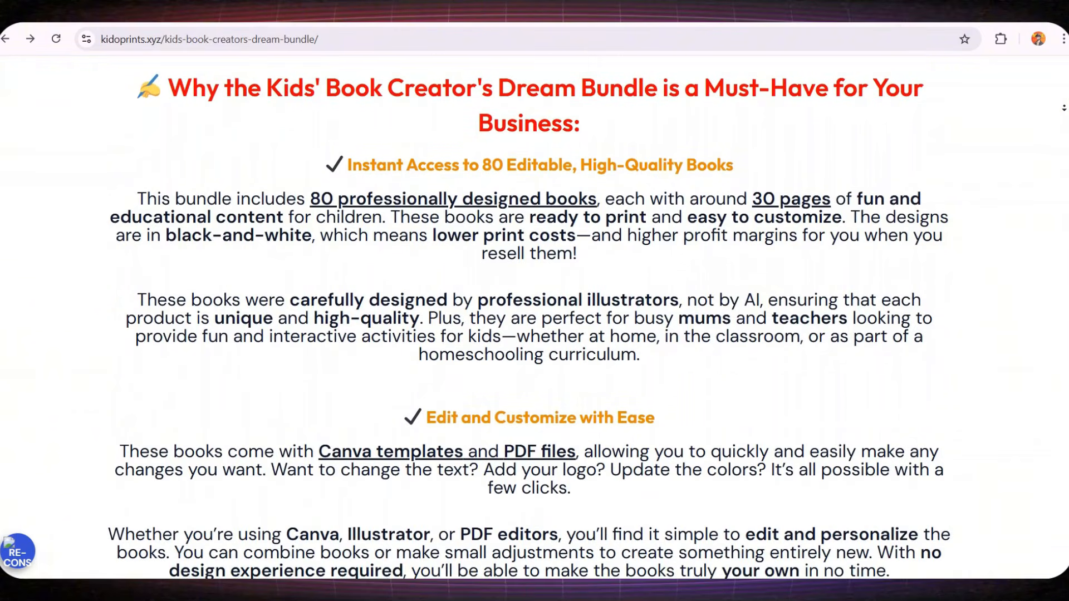
{"action": "scroll", "coordinate": [535, 318], "scroll_direction": "down", "scroll_amount": 6}
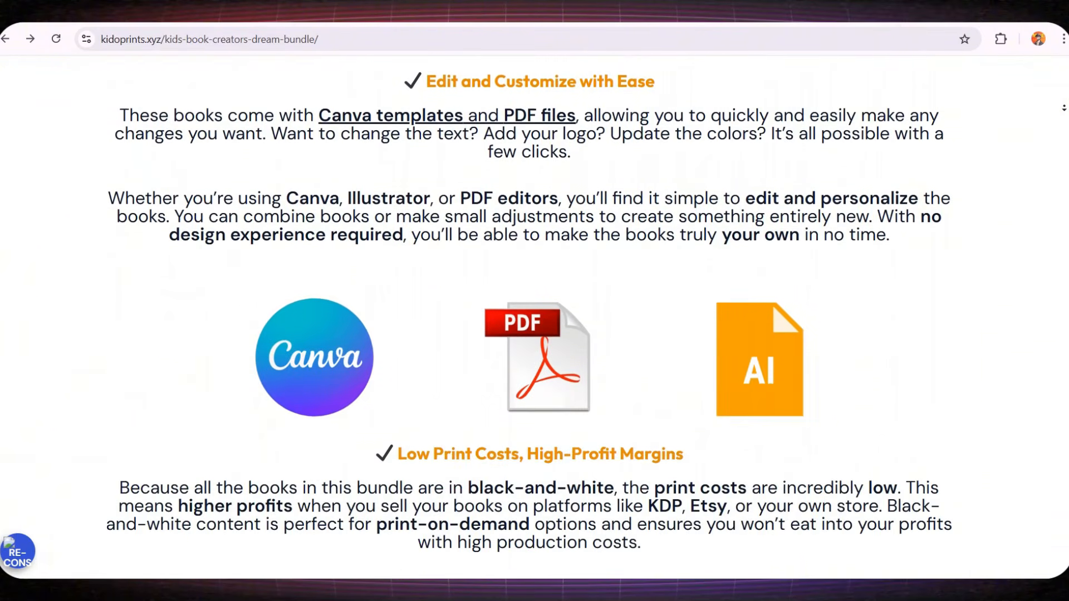
{"action": "scroll", "coordinate": [535, 318], "scroll_direction": "down", "scroll_amount": 6}
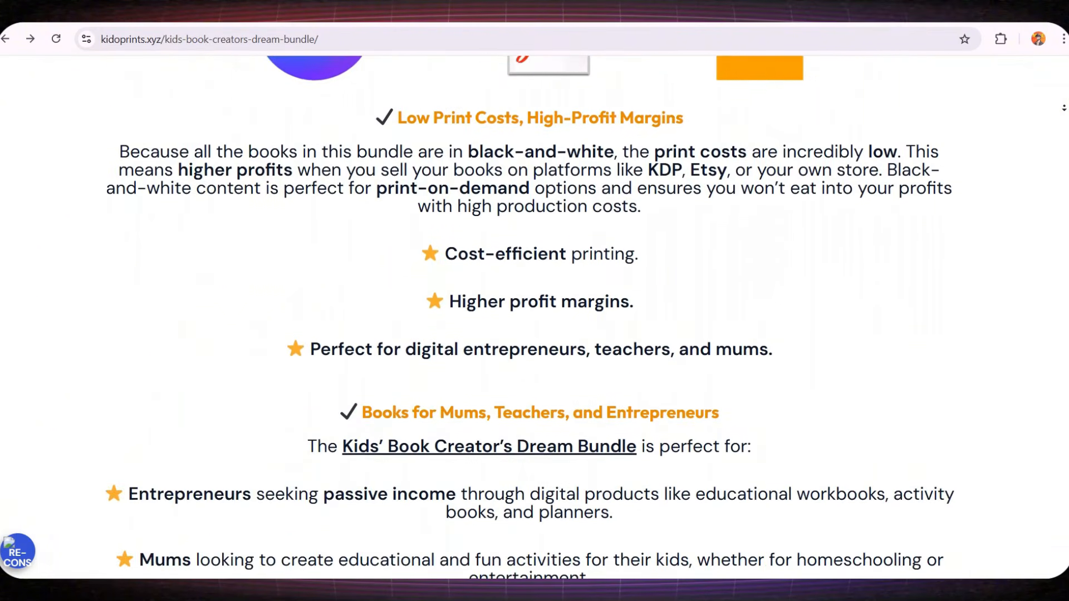
{"action": "scroll", "coordinate": [534, 318], "scroll_direction": "down", "scroll_amount": 2}
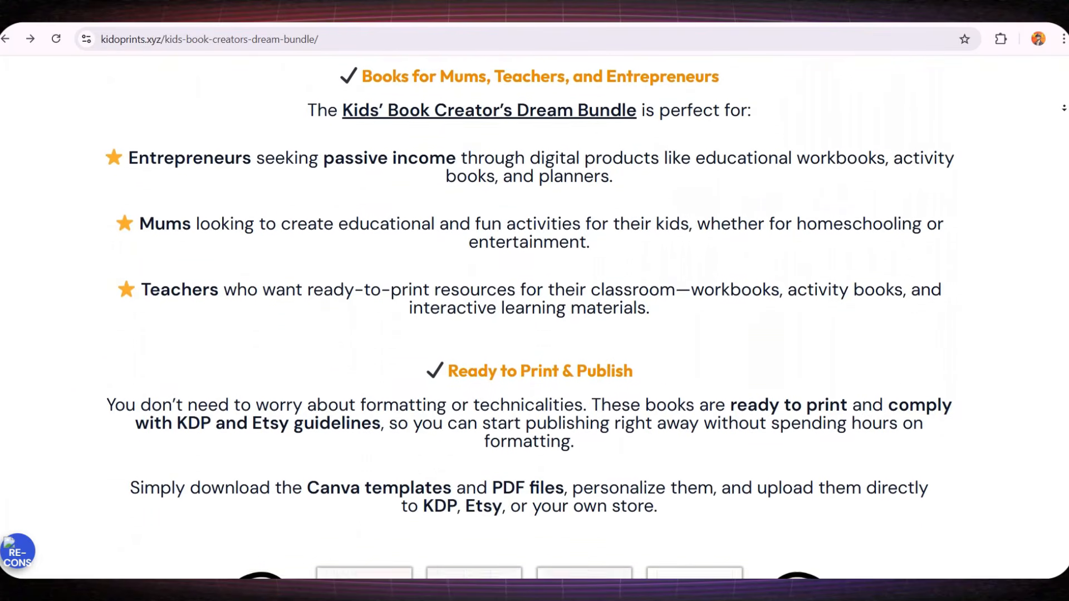
{"action": "scroll", "coordinate": [535, 317], "scroll_direction": "down", "scroll_amount": 6}
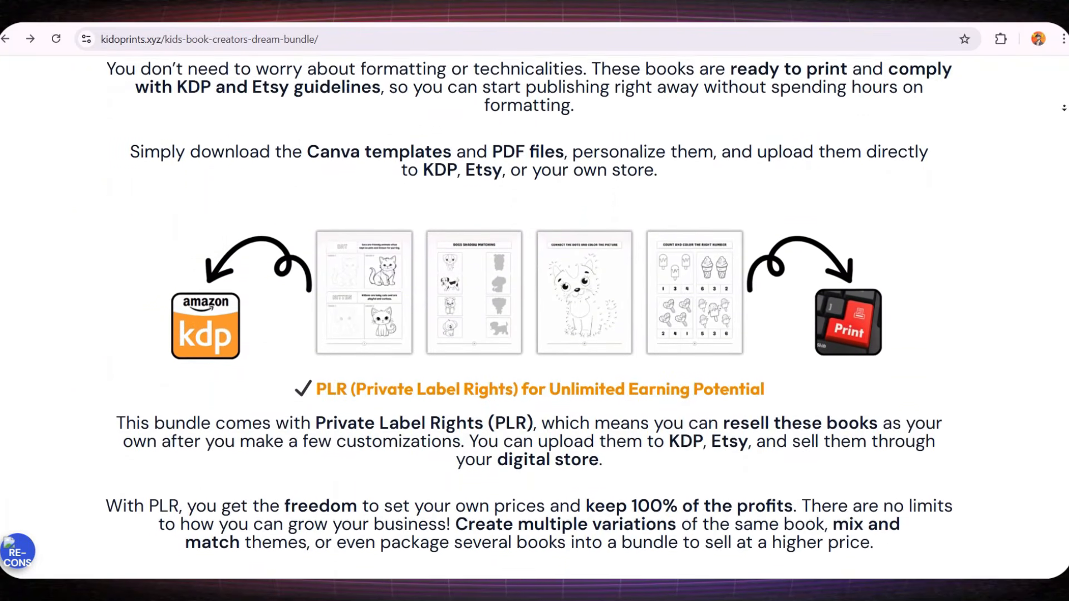
{"action": "scroll", "coordinate": [534, 317], "scroll_direction": "down", "scroll_amount": 6}
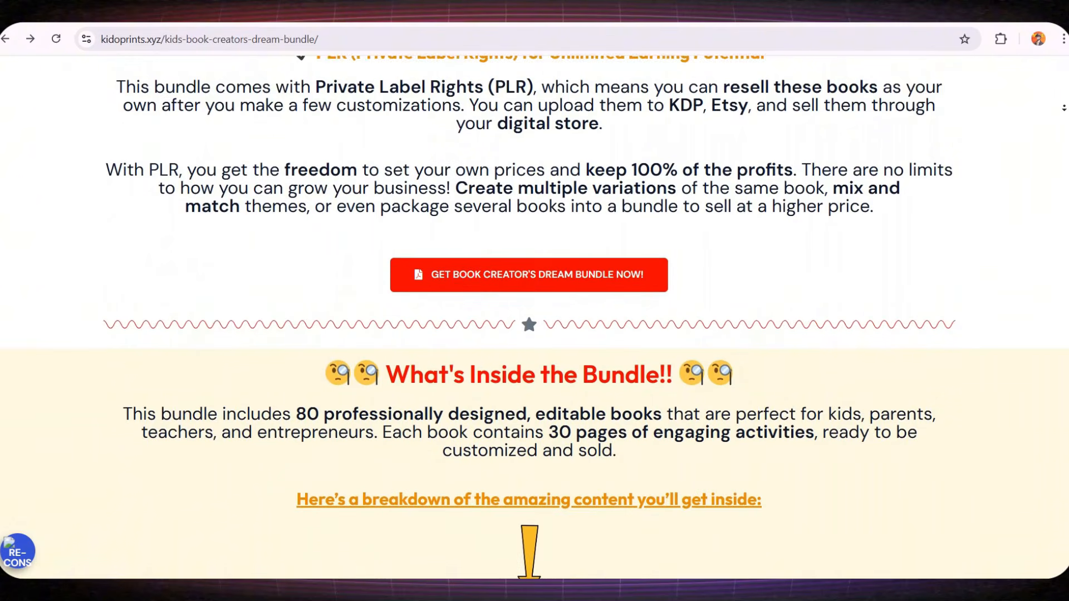
Browse the breakdown of books inside the bundle, from pencil control and alphabet tracing to math activities
{"action": "scroll", "coordinate": [535, 318], "scroll_direction": "down", "scroll_amount": 6}
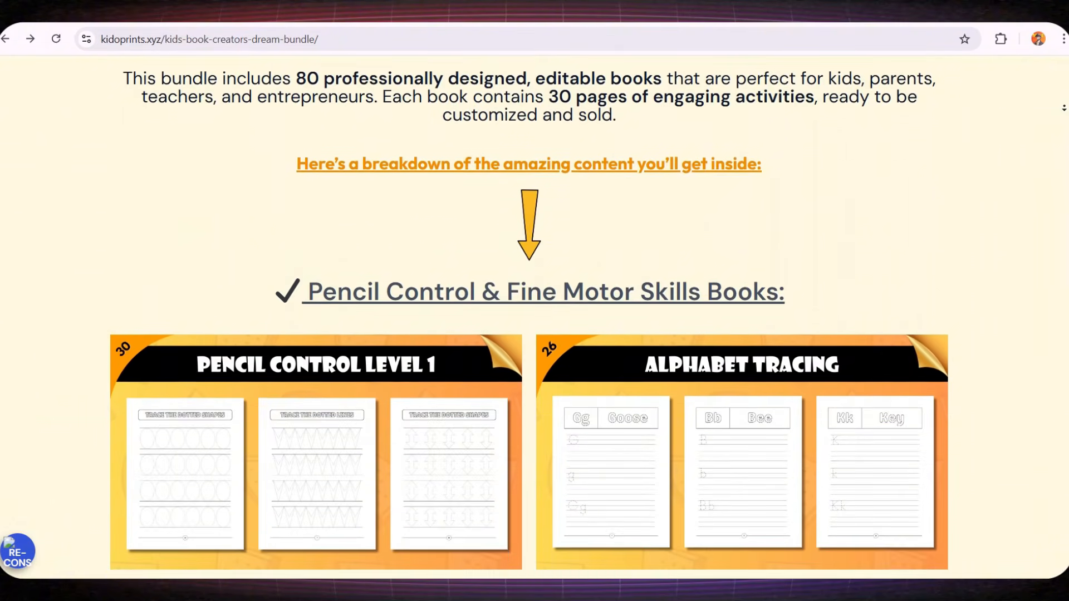
{"action": "scroll", "coordinate": [534, 318], "scroll_direction": "down", "scroll_amount": 2}
{"action": "scroll", "coordinate": [535, 317], "scroll_direction": "down", "scroll_amount": 6}
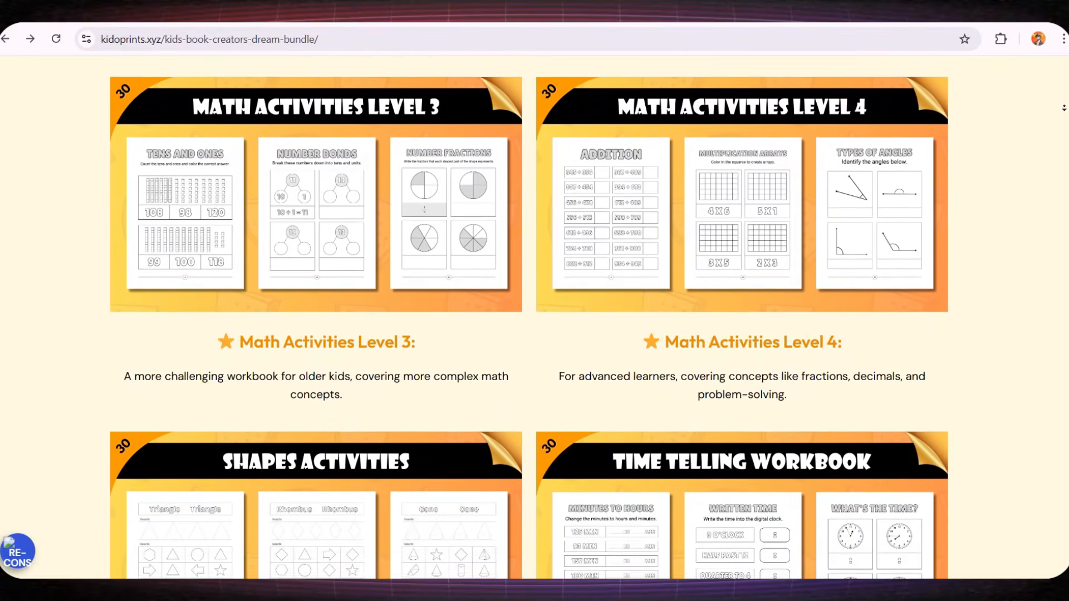
Examine the Exclusive Bonus Gifts section, highlighting the text about the 10 Etsy-ready products, through to the gift tiles
{"action": "scroll", "coordinate": [179, 245], "scroll_direction": "down", "scroll_amount": 10}
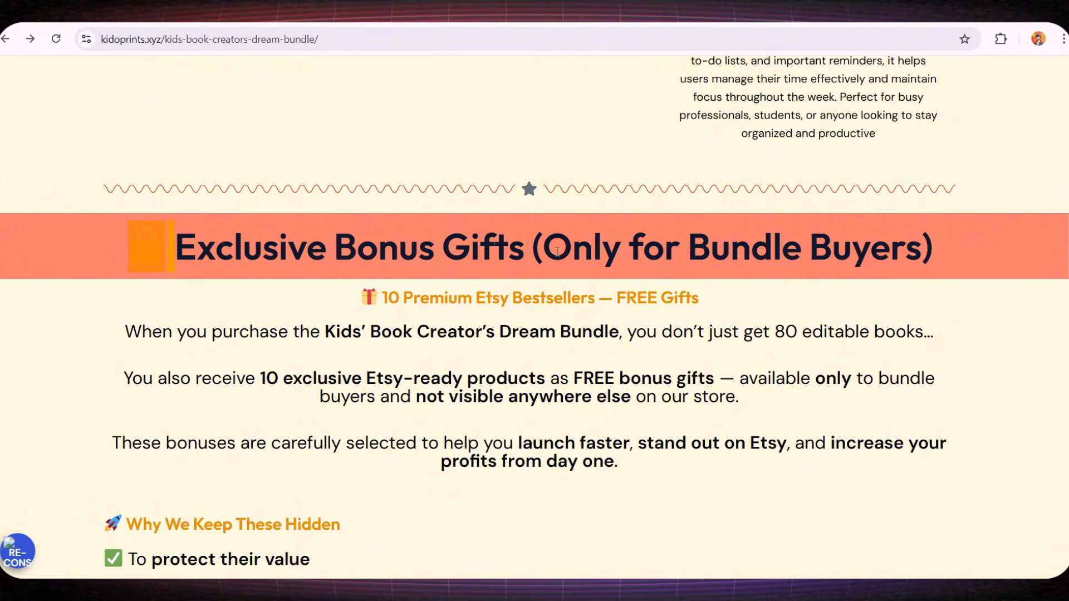
{"action": "scroll", "coordinate": [535, 253], "scroll_direction": "down", "scroll_amount": 1}
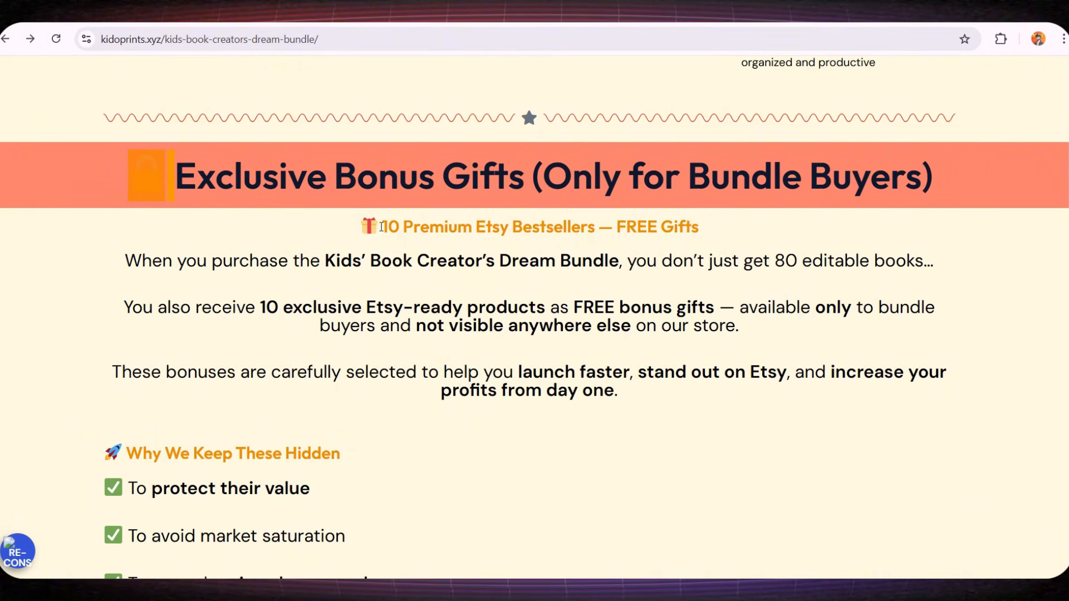
{"action": "left_click_drag", "start_coordinate": [239, 261], "coordinate": [519, 262]}
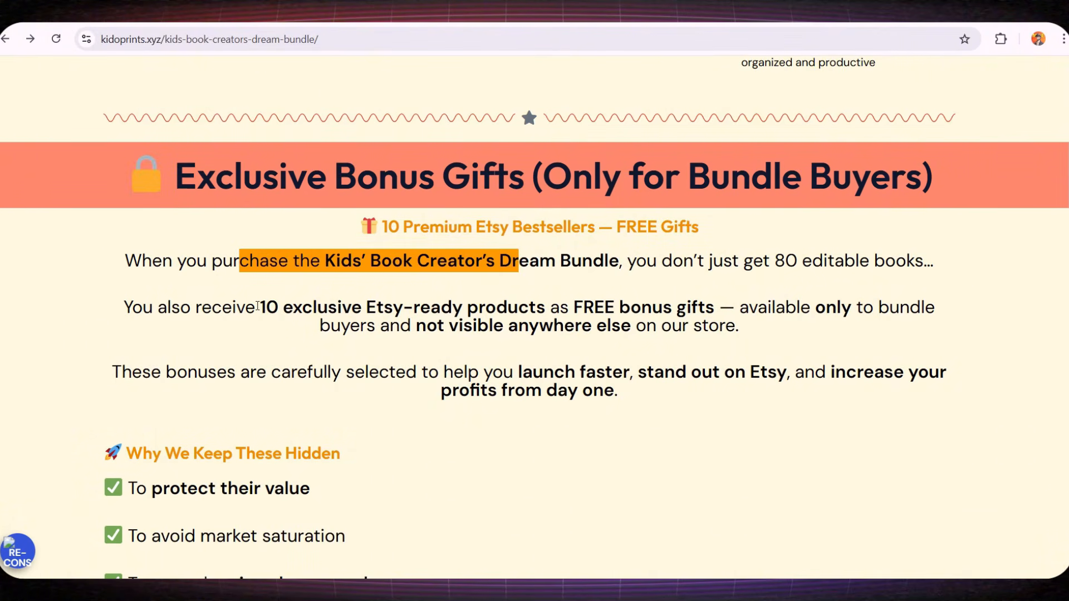
{"action": "left_click_drag", "start_coordinate": [257, 306], "coordinate": [631, 328]}
{"action": "scroll", "coordinate": [489, 272], "scroll_direction": "down", "scroll_amount": 6}
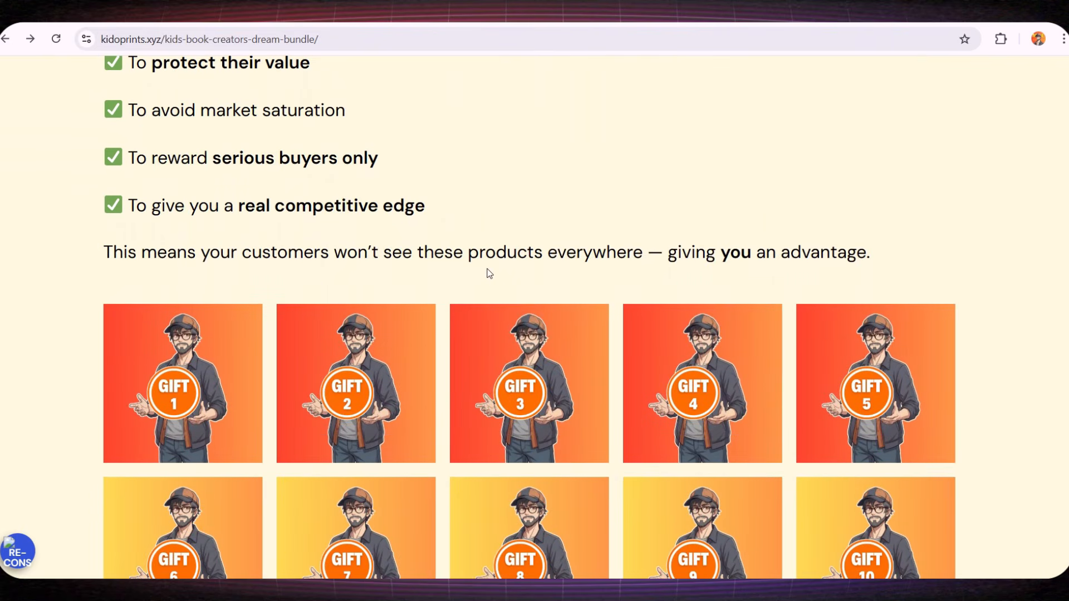
{"action": "scroll", "coordinate": [167, 311], "scroll_direction": "down", "scroll_amount": 3}
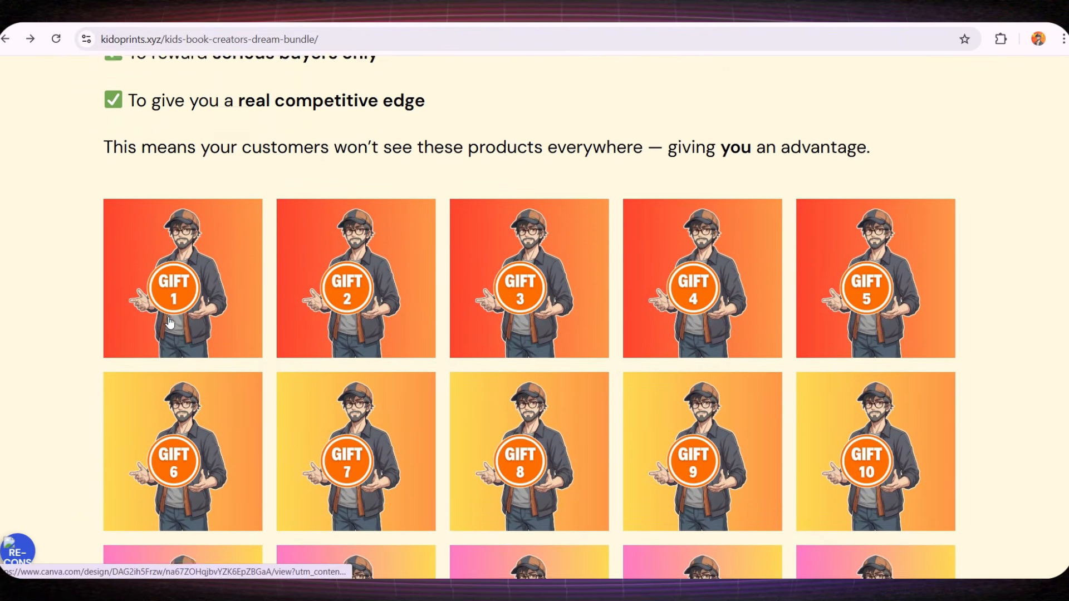
Look over the Gift 1 to 15 tiles and the closing summary of the bundle page
{"action": "scroll", "coordinate": [847, 195], "scroll_direction": "down", "scroll_amount": 2}
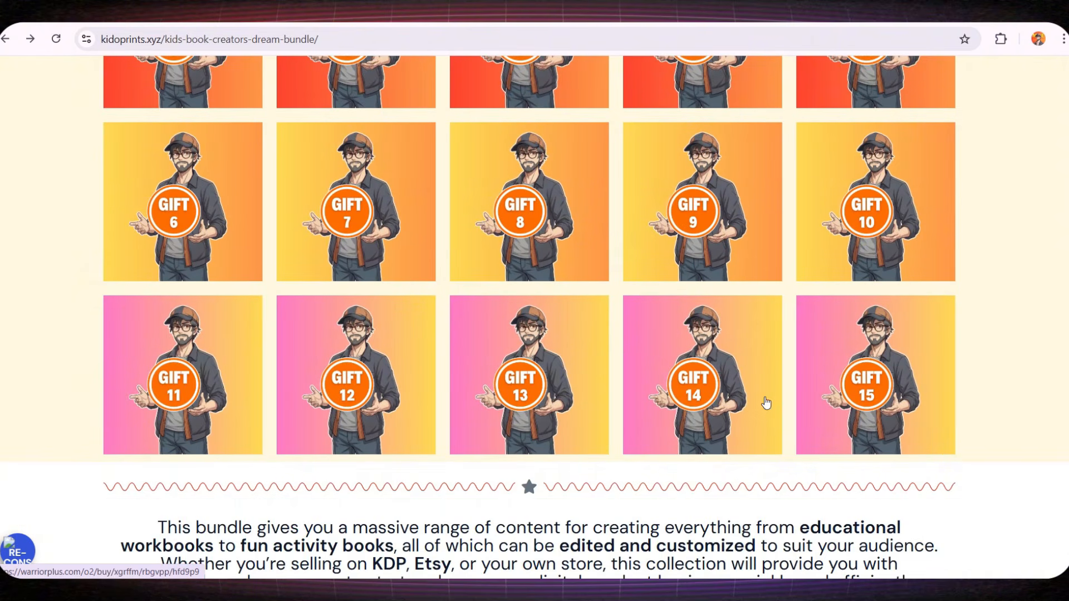
{"action": "scroll", "coordinate": [183, 389], "scroll_direction": "up", "scroll_amount": 2}
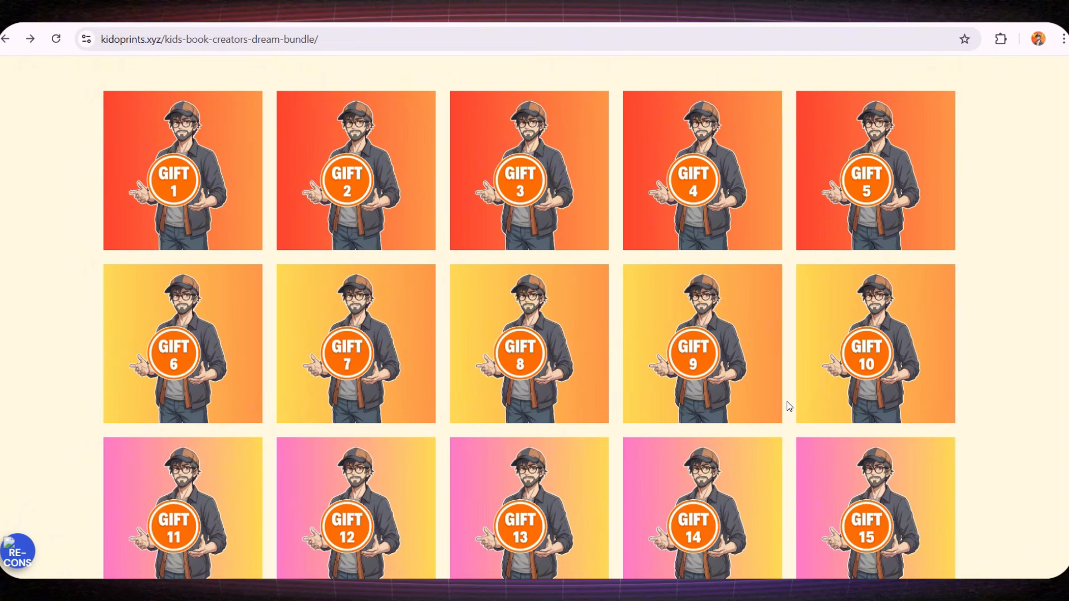
{"action": "scroll", "coordinate": [787, 402], "scroll_direction": "down", "scroll_amount": 3}
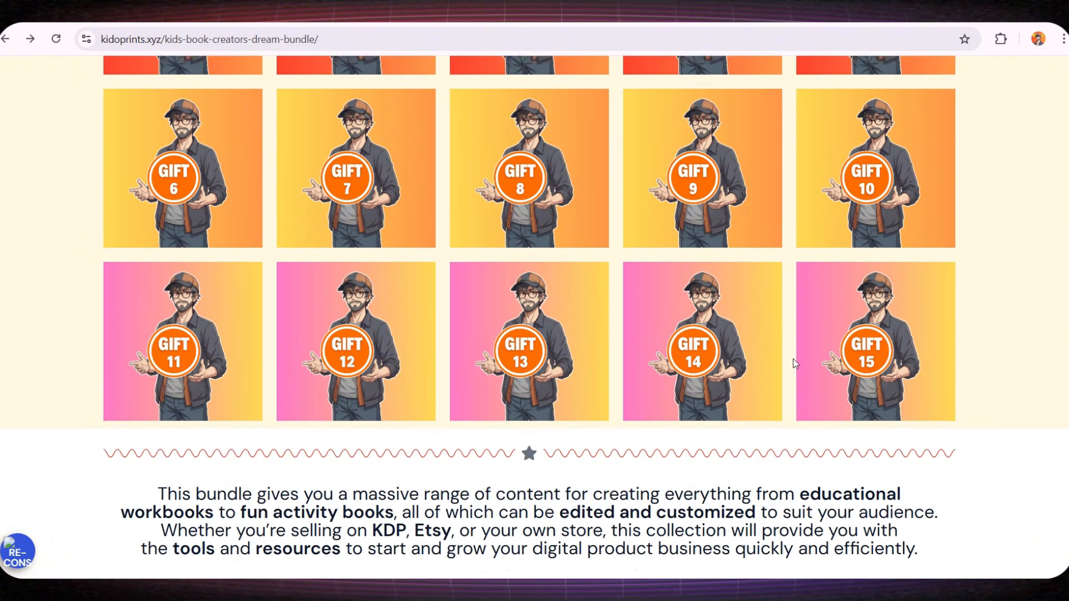
{"action": "scroll", "coordinate": [793, 362], "scroll_direction": "down", "scroll_amount": 2}
{"action": "scroll", "coordinate": [797, 362], "scroll_direction": "up", "scroll_amount": 4}
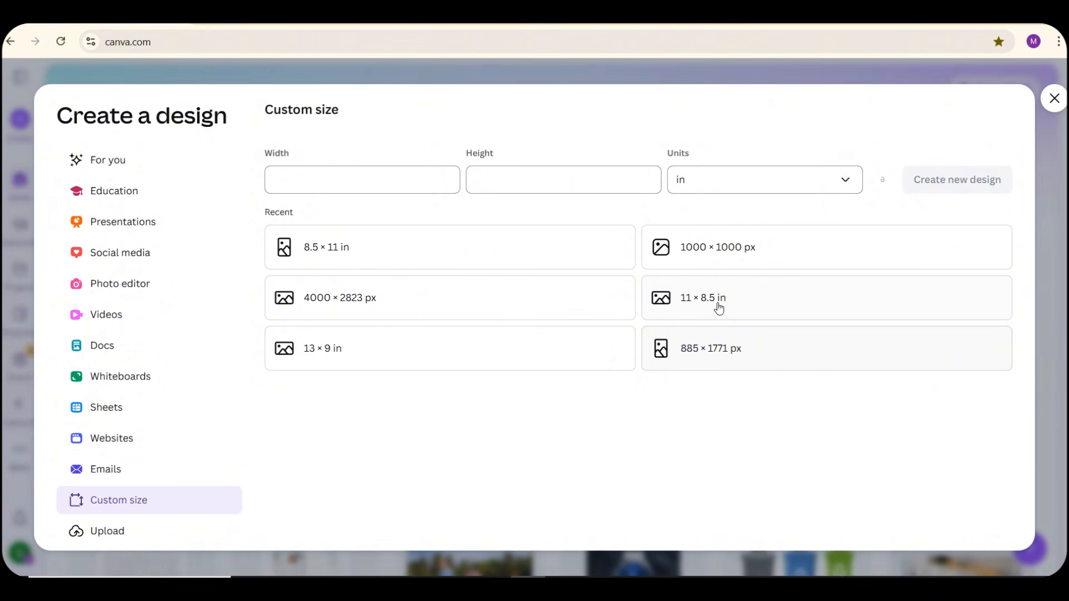
In Canva, create an 8.5 × 11 in design and add enlarged text reading "catch the instects and put them in the jar"
{"action": "left_click", "coordinate": [343, 248]}
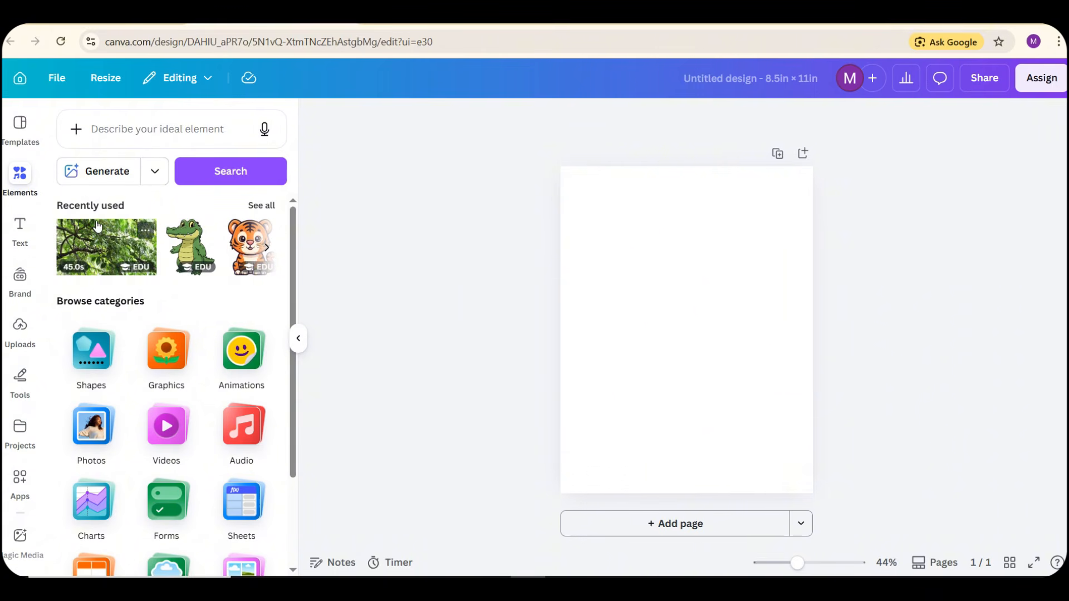
{"action": "left_click", "coordinate": [733, 304]}
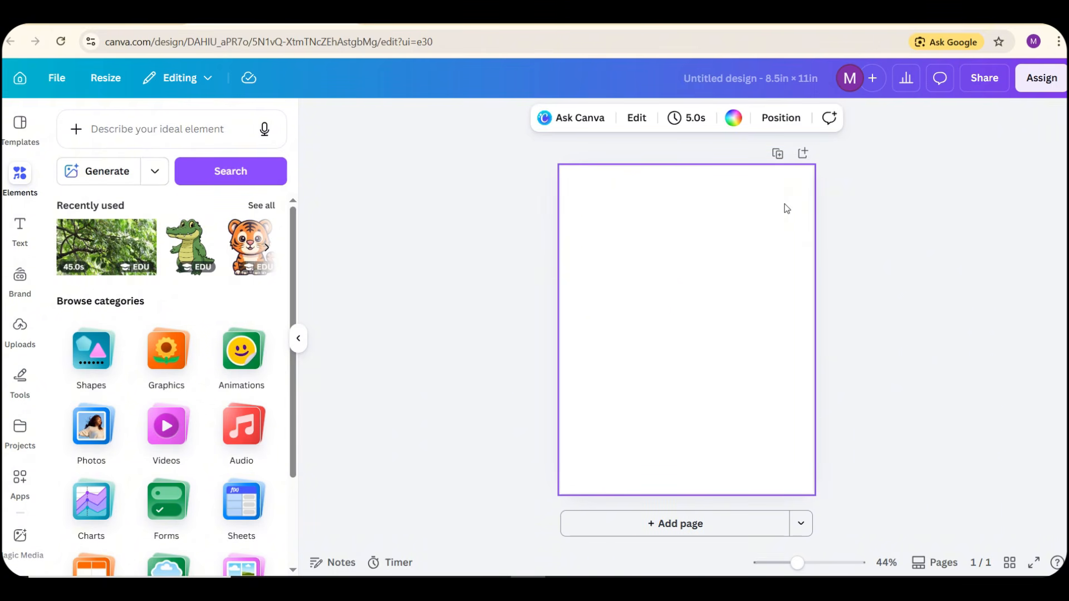
{"action": "key", "text": "t"}
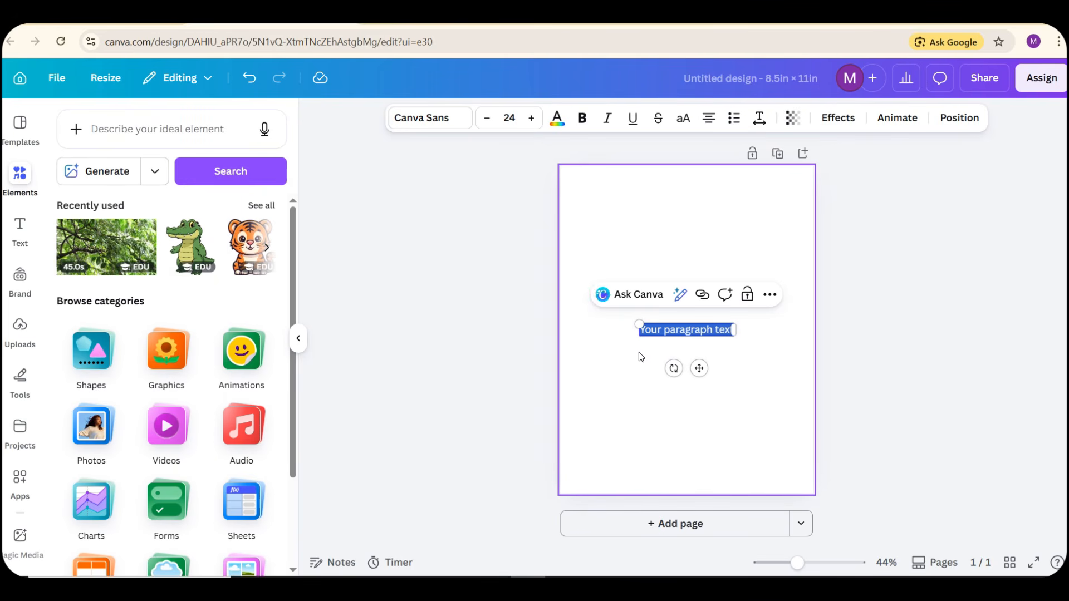
{"action": "left_click_drag", "start_coordinate": [639, 341], "coordinate": [589, 358]}
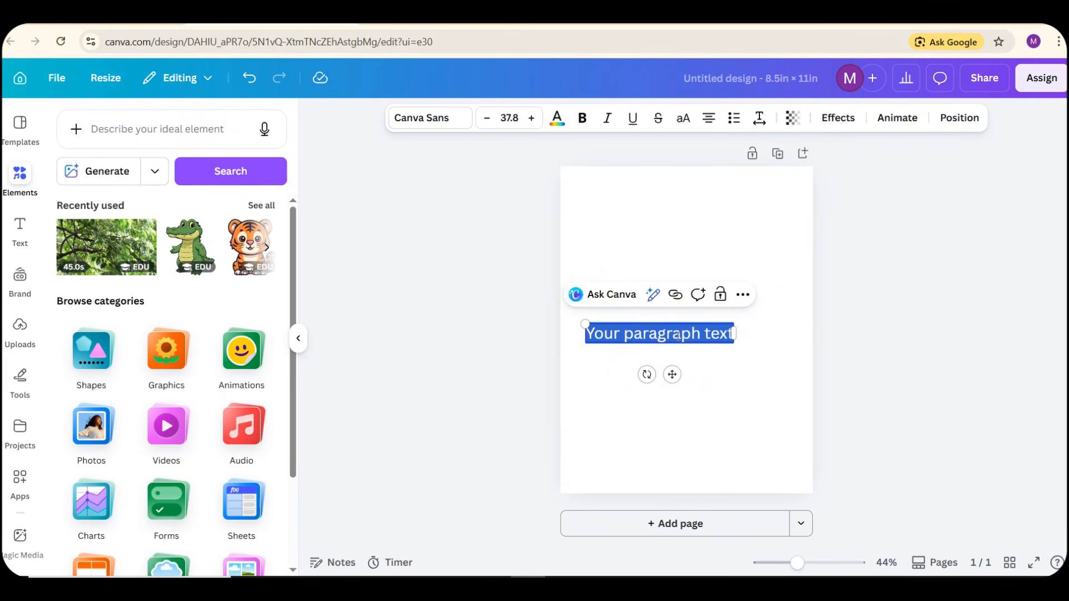
{"action": "type", "text": "catch the instects and put them in the jar"}
{"action": "left_click", "coordinate": [711, 446]}
Set the text in Genty Sans and resize it into a two-line heading centred at the top of the page
{"action": "left_click", "coordinate": [680, 338]}
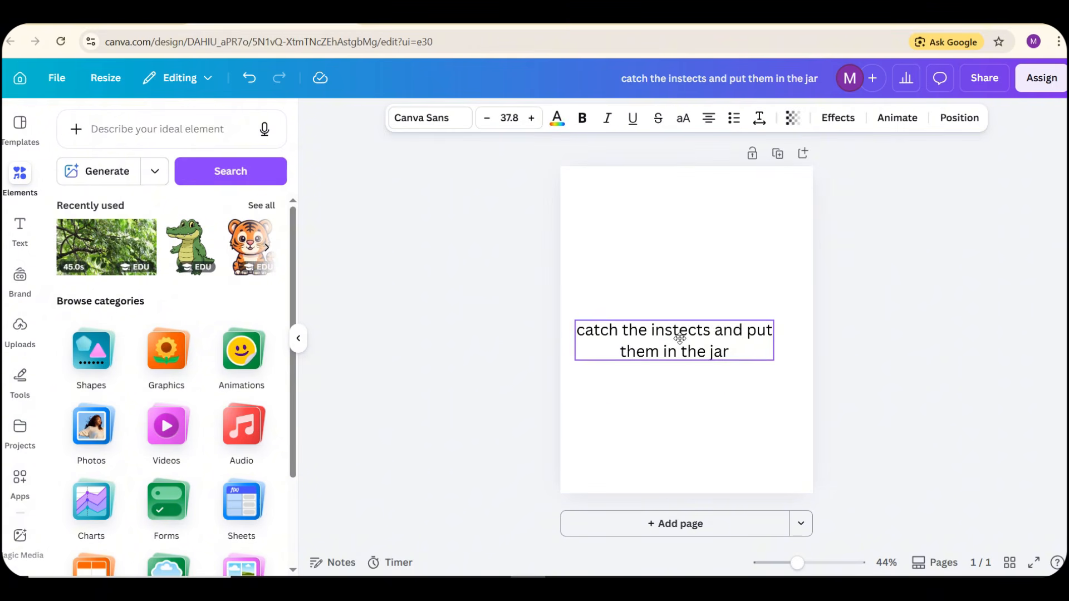
{"action": "left_click", "coordinate": [421, 117]}
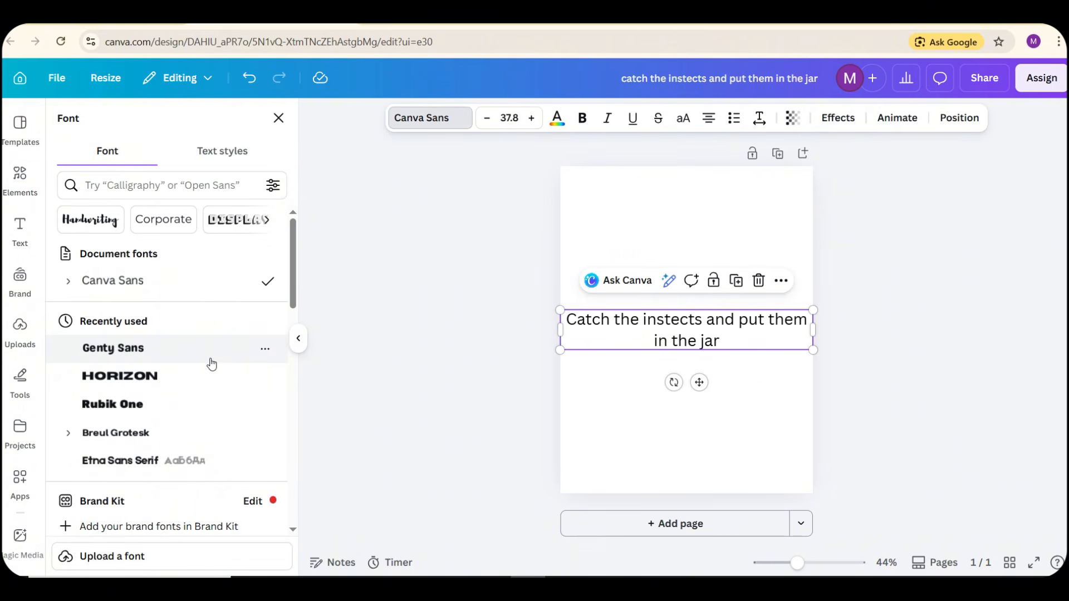
{"action": "left_click", "coordinate": [211, 357]}
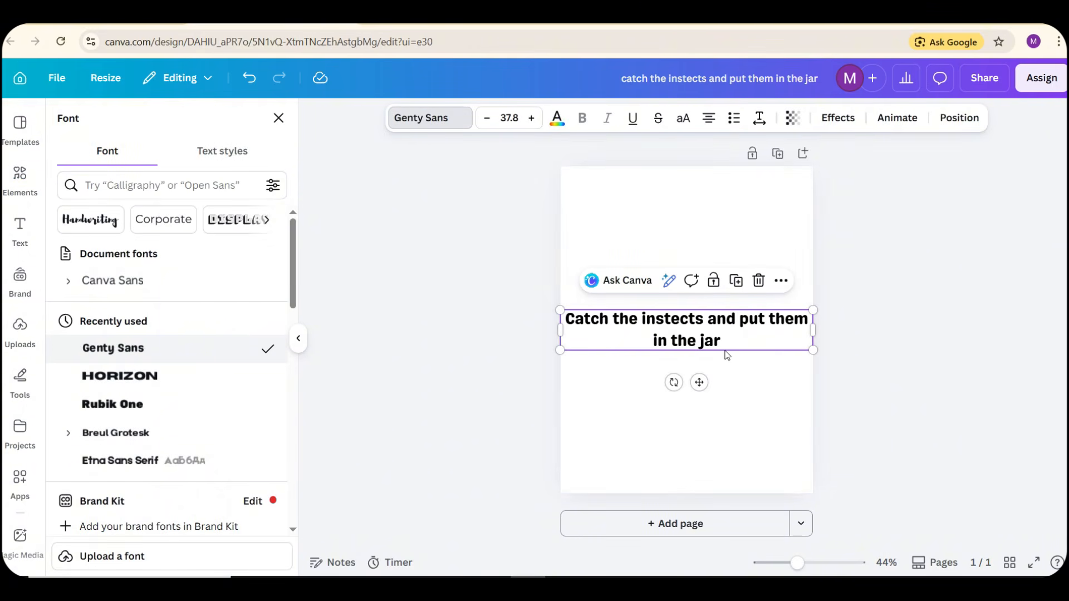
{"action": "left_click_drag", "start_coordinate": [815, 331], "coordinate": [723, 204]}
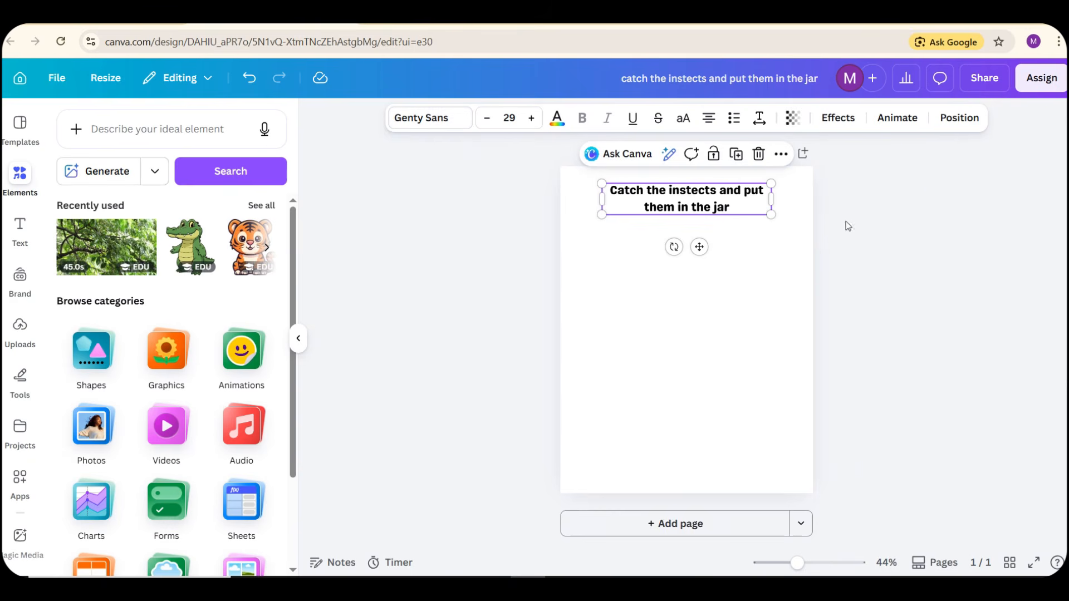
{"action": "scroll", "coordinate": [929, 184], "scroll_direction": "up", "scroll_amount": 5}
{"action": "left_click_drag", "start_coordinate": [857, 250], "coordinate": [907, 258]}
{"action": "left_click_drag", "start_coordinate": [730, 231], "coordinate": [696, 225]}
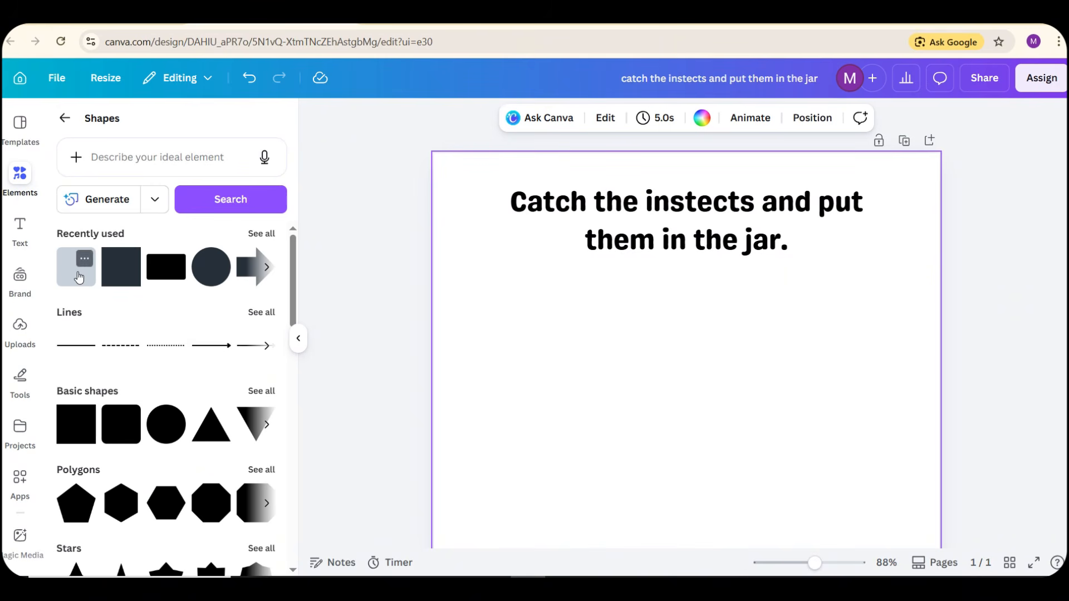
Add a black rounded rectangle below the heading and open its corner rounding setting
{"action": "left_click", "coordinate": [78, 276]}
{"action": "left_click_drag", "start_coordinate": [639, 438], "coordinate": [604, 349]}
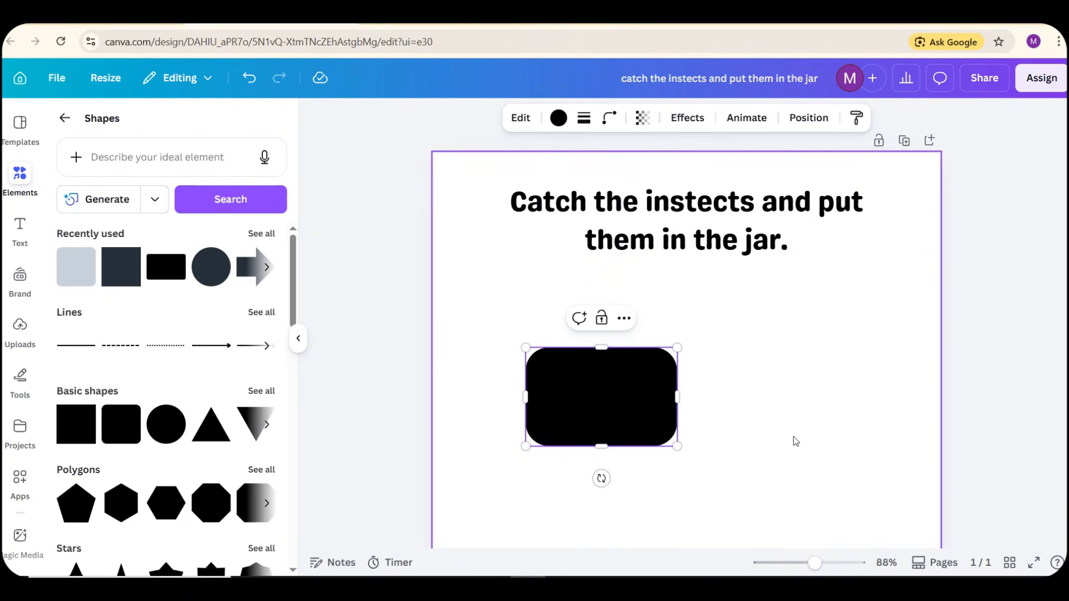
{"action": "left_click", "coordinate": [610, 118]}
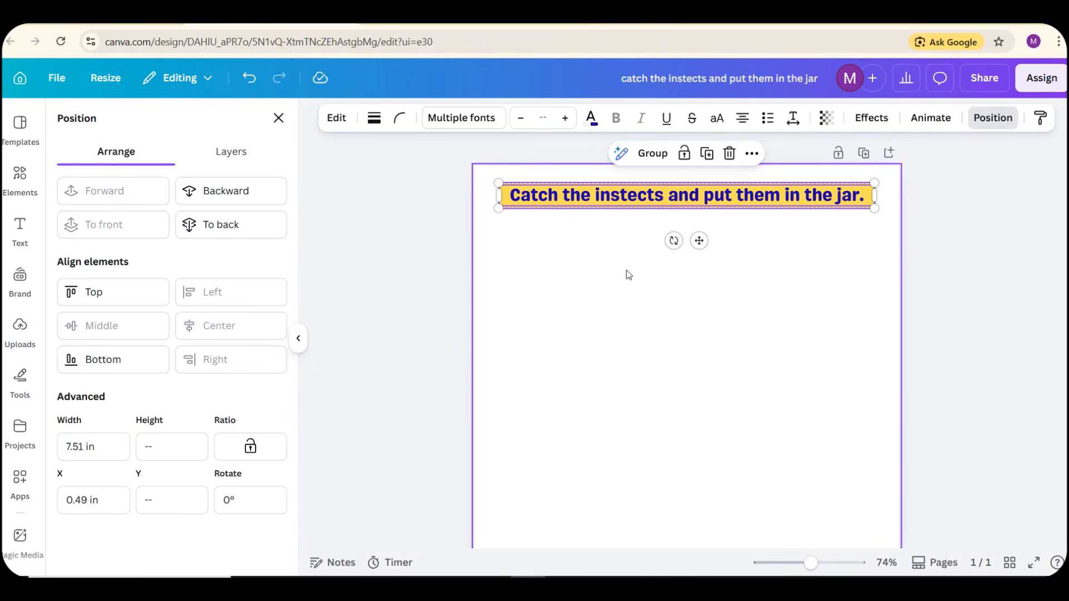
Search the graphics for "jar" and place the light-blue jar with the purple lid, enlarged to fill the page below the heading
{"action": "left_click", "coordinate": [626, 273]}
{"action": "scroll", "coordinate": [617, 305], "scroll_direction": "down", "scroll_amount": 1}
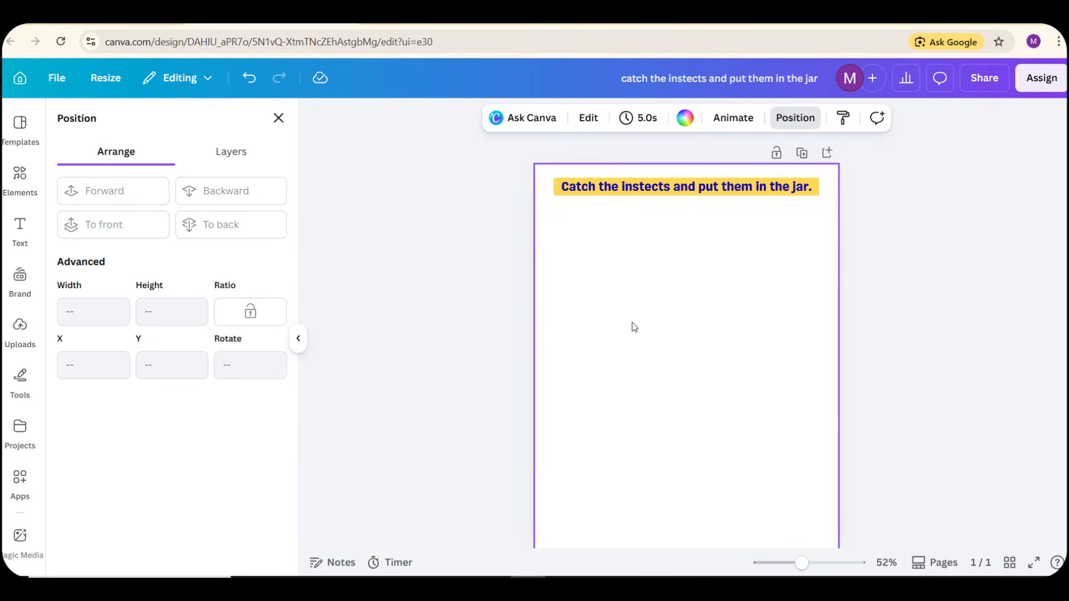
{"action": "scroll", "coordinate": [634, 326], "scroll_direction": "down", "scroll_amount": 1}
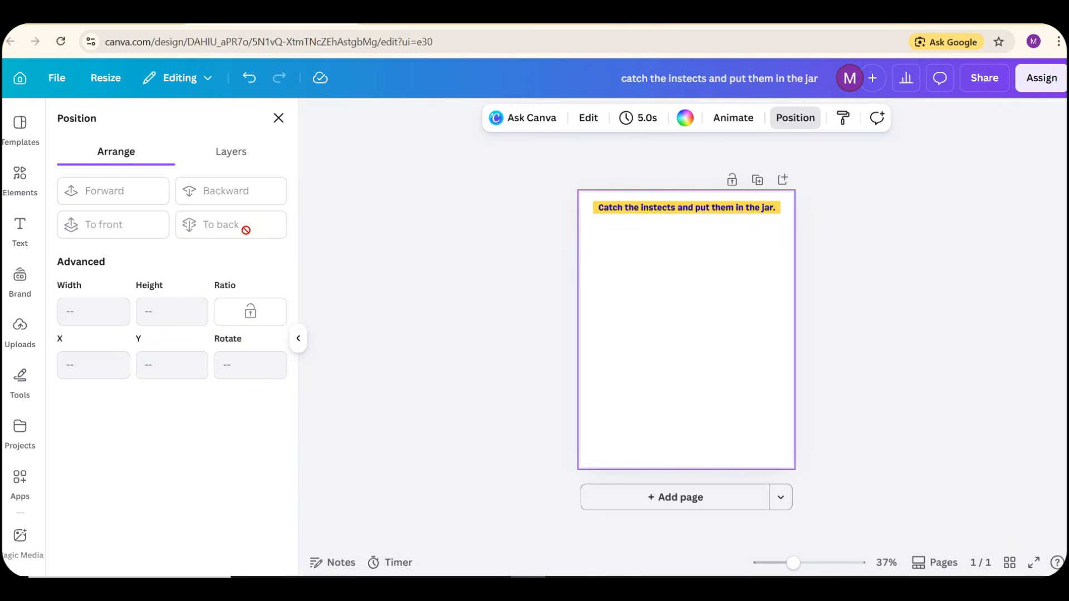
{"action": "left_click", "coordinate": [21, 175]}
{"action": "type", "text": "jar"}
{"action": "key", "text": "Return"}
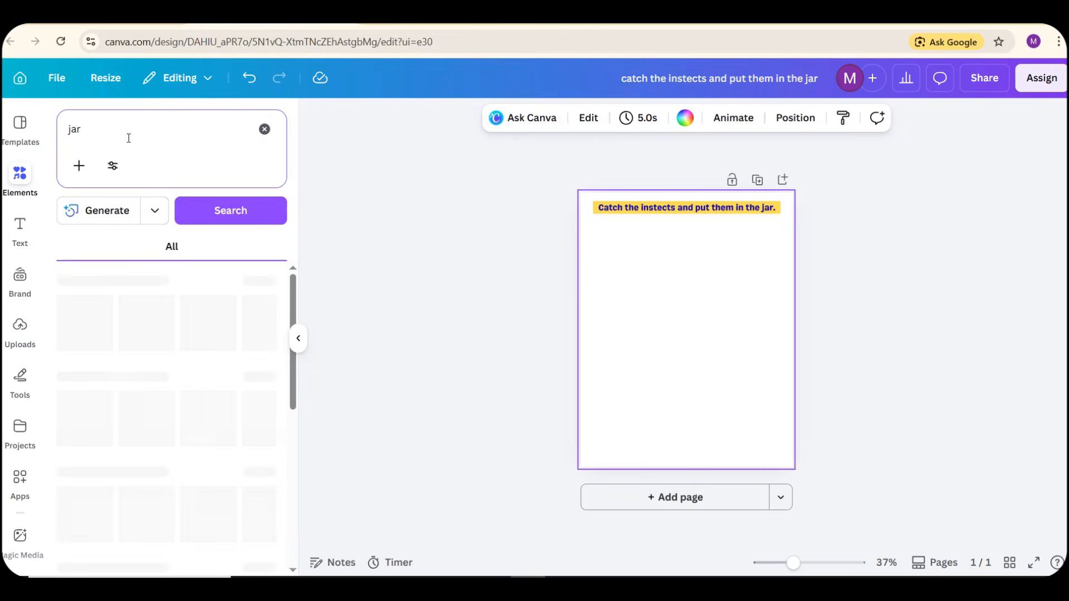
{"action": "scroll", "coordinate": [126, 396], "scroll_direction": "down", "scroll_amount": 6}
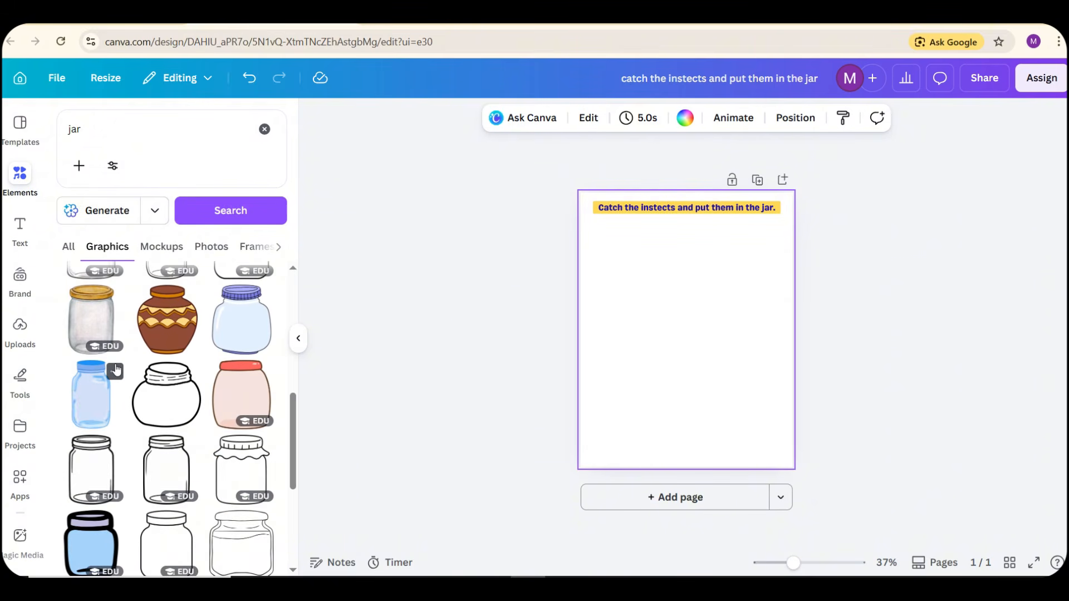
{"action": "left_click", "coordinate": [242, 325]}
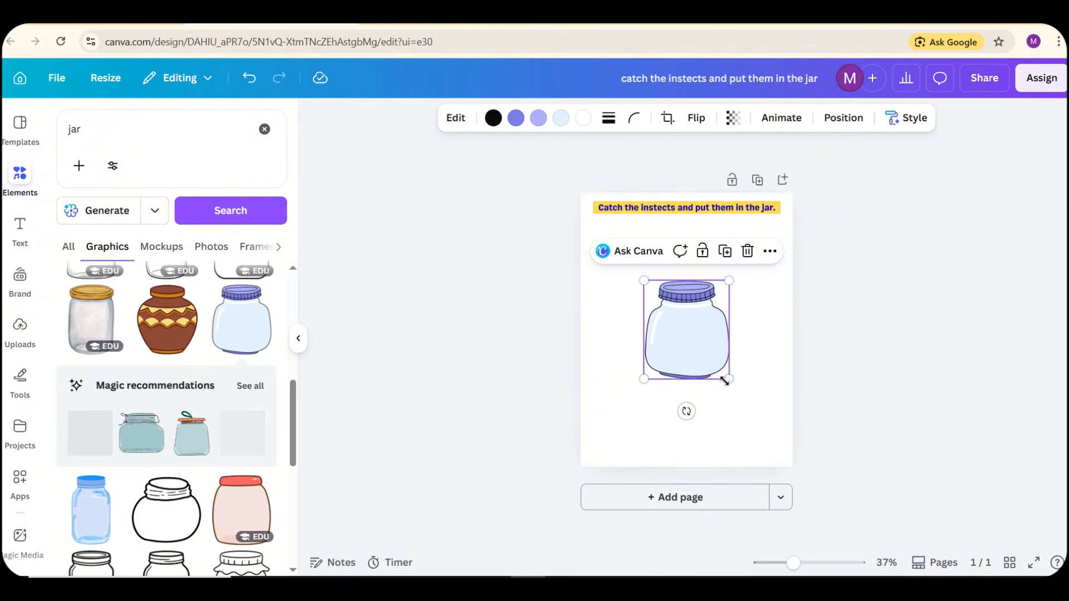
{"action": "left_click_drag", "start_coordinate": [727, 377], "coordinate": [852, 445]}
{"action": "left_click_drag", "start_coordinate": [731, 406], "coordinate": [682, 362]}
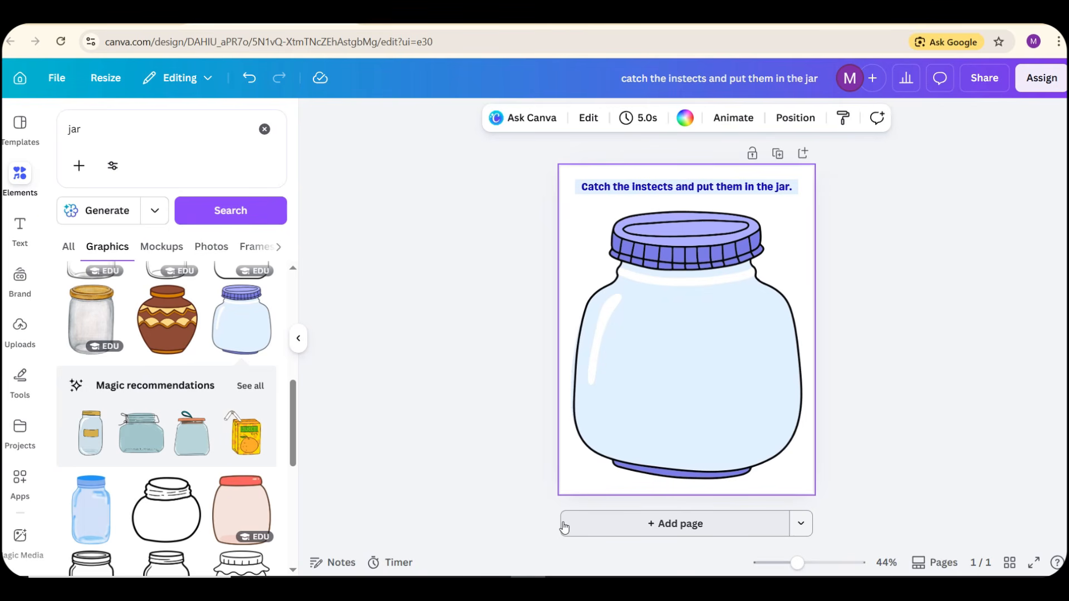
Add a second page and place a reduced red ladybug graphic on it from a search for "insect"
{"action": "left_click", "coordinate": [565, 528]}
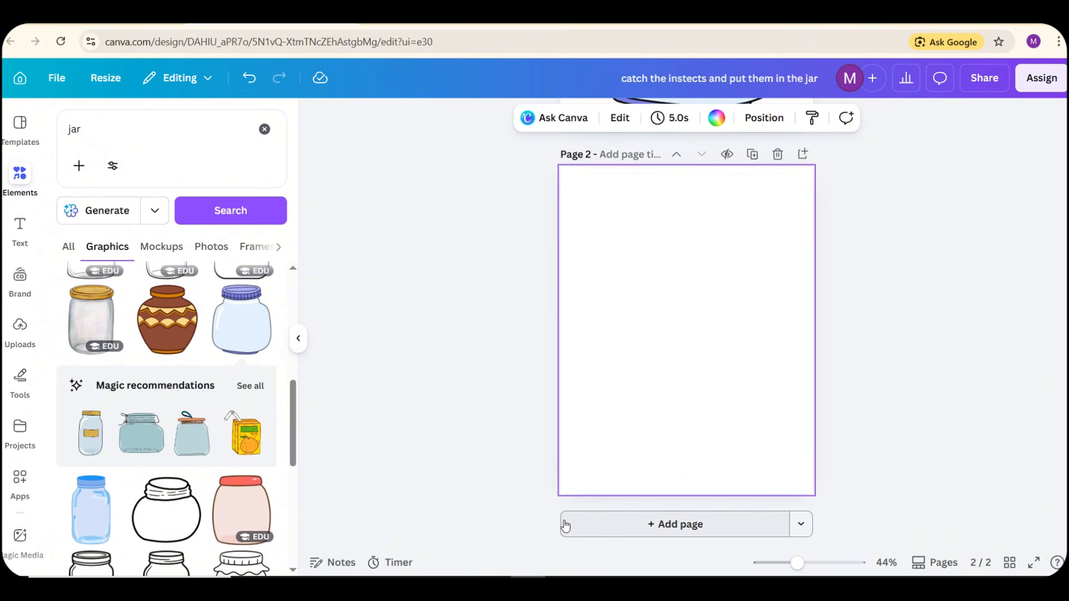
{"action": "left_click", "coordinate": [140, 179]}
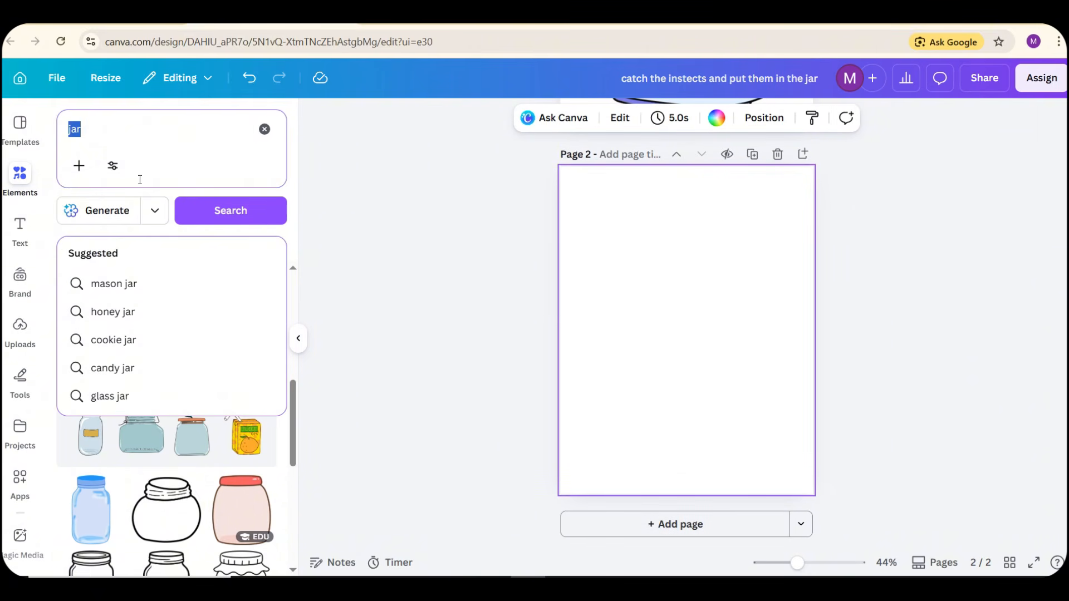
{"action": "type", "text": "insect"}
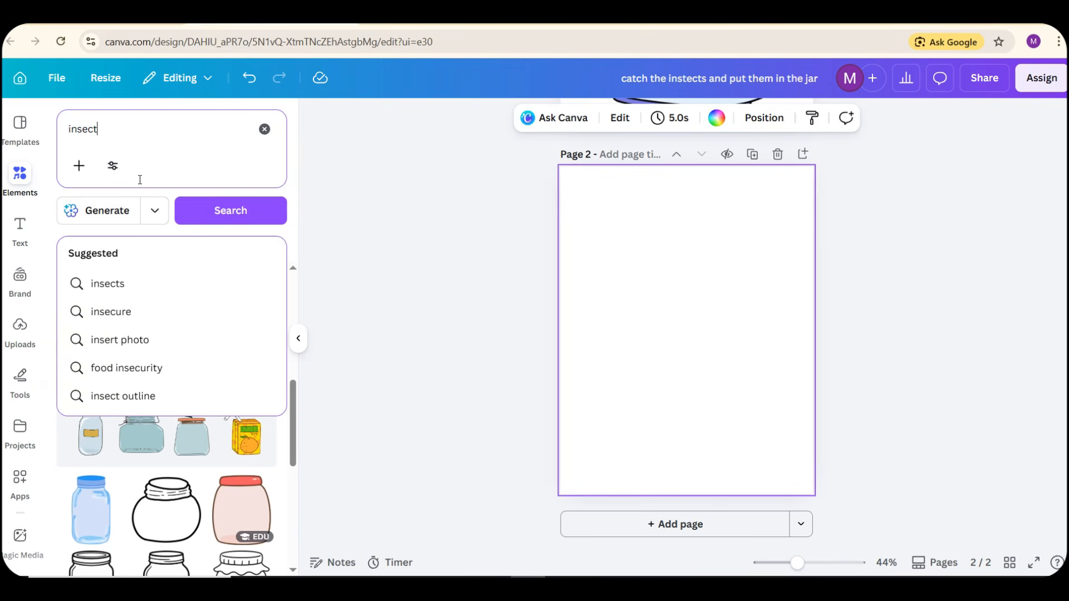
{"action": "key", "text": "Return"}
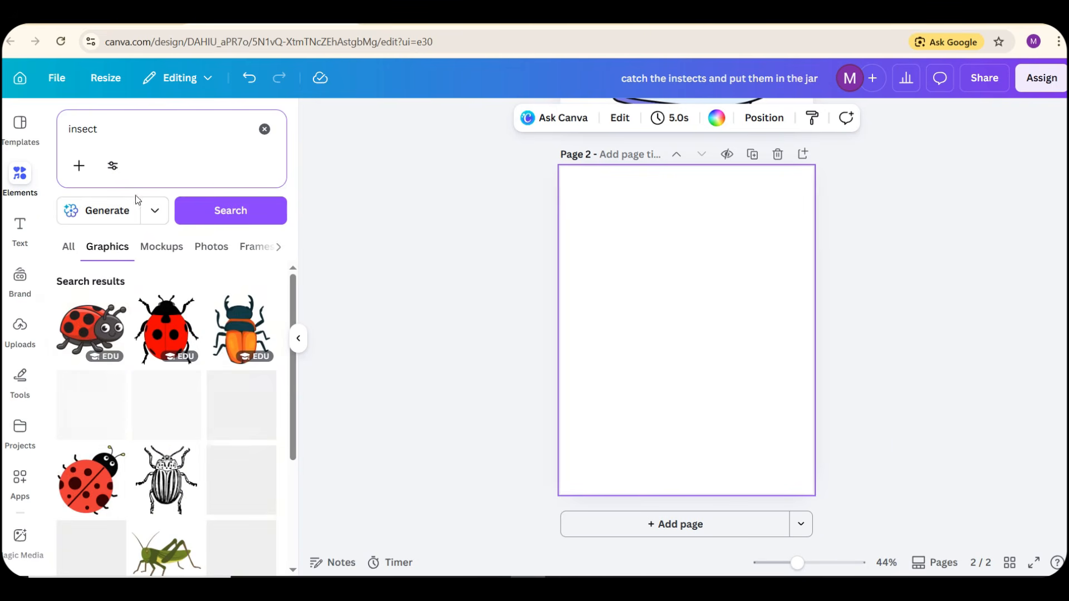
{"action": "left_click", "coordinate": [89, 478]}
{"action": "left_click_drag", "start_coordinate": [787, 435], "coordinate": [669, 310]}
Add a reduced praying mantis, a red-shelled snail and a green caterpillar to page 2
{"action": "left_click", "coordinate": [241, 405]}
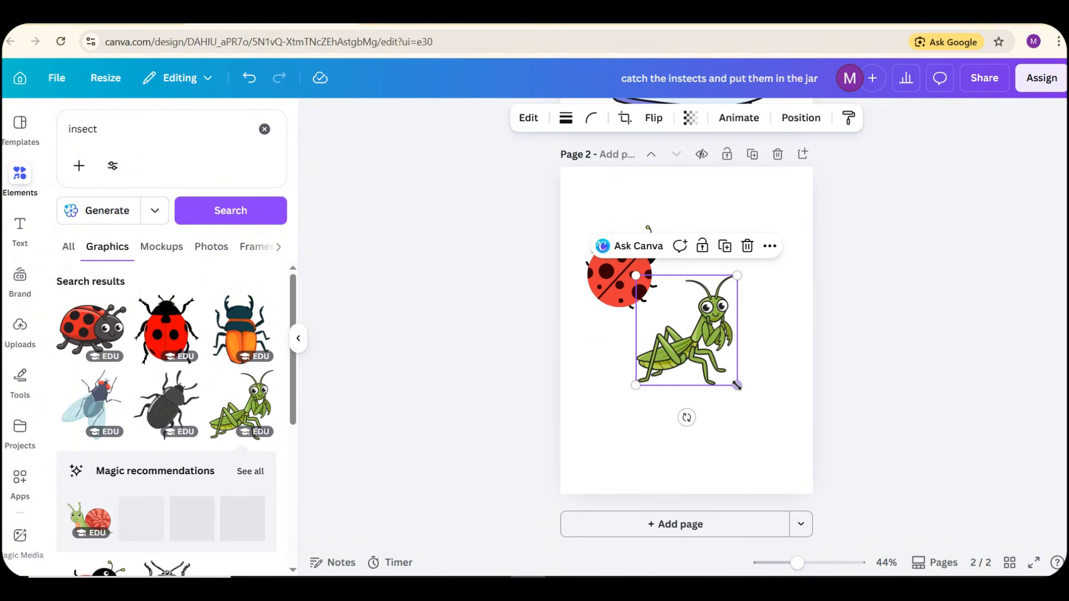
{"action": "left_click_drag", "start_coordinate": [740, 386], "coordinate": [700, 345]}
{"action": "left_click", "coordinate": [250, 471]}
{"action": "left_click", "coordinate": [90, 190]}
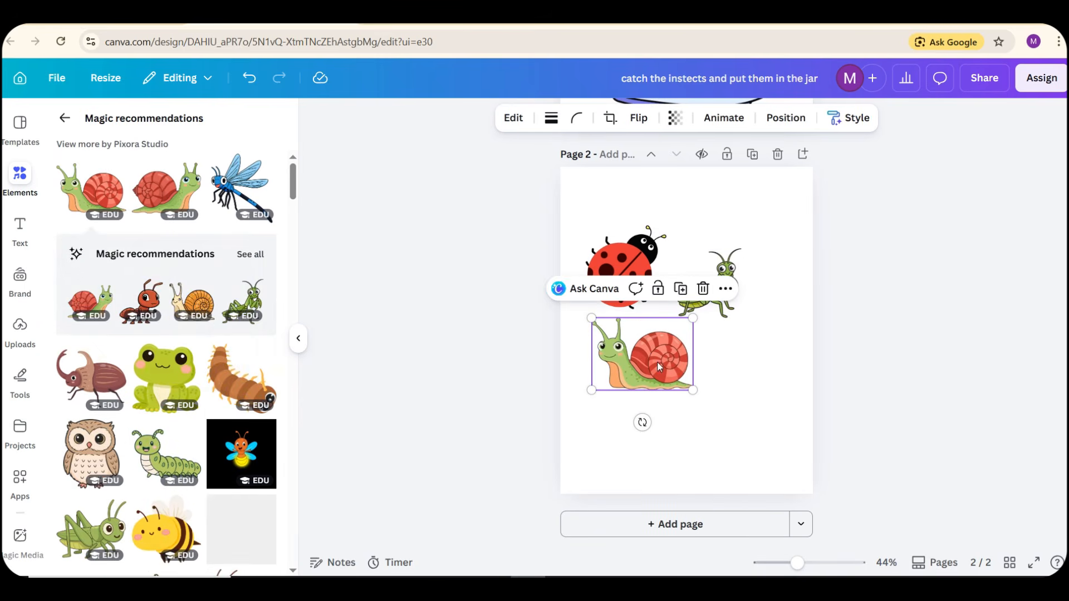
{"action": "left_click", "coordinate": [166, 456]}
{"action": "left_click_drag", "start_coordinate": [698, 392], "coordinate": [697, 414]}
Add a third page and place a green grasshopper and a yellow bee on it, both scaled down
{"action": "left_click", "coordinate": [676, 524]}
{"action": "scroll", "coordinate": [167, 334], "scroll_direction": "down", "scroll_amount": 5}
{"action": "left_click", "coordinate": [92, 273]}
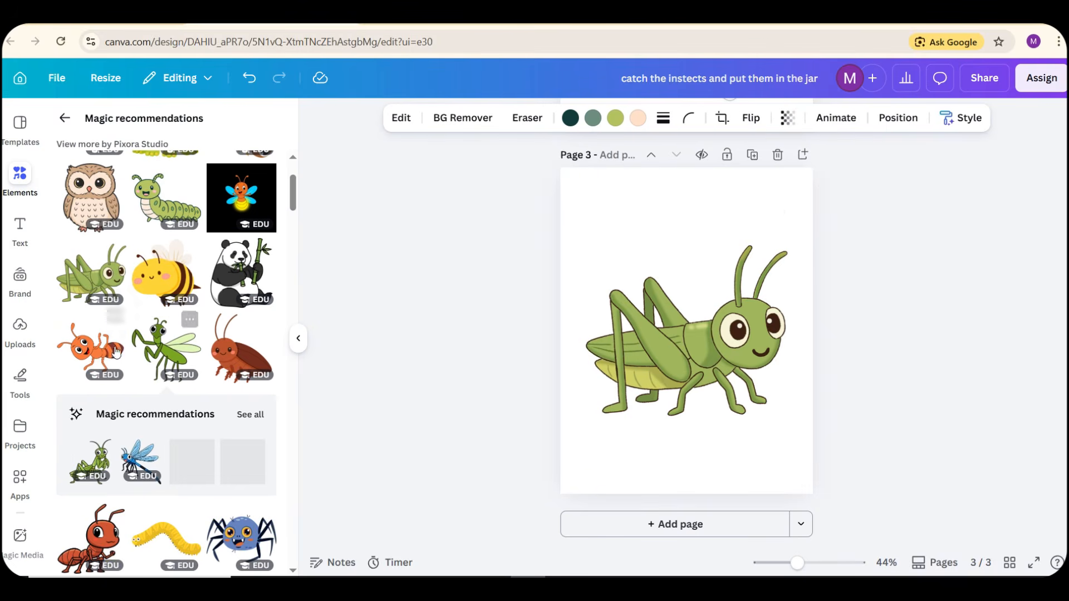
{"action": "left_click", "coordinate": [152, 283]}
{"action": "left_click_drag", "start_coordinate": [791, 248], "coordinate": [670, 370]}
{"action": "left_click", "coordinate": [729, 338]}
{"action": "left_click_drag", "start_coordinate": [787, 417], "coordinate": [691, 334]}
Add the orange ant and the blue-green dragonfly from the recommended graphics to page 3
{"action": "scroll", "coordinate": [150, 253], "scroll_direction": "down", "scroll_amount": 3}
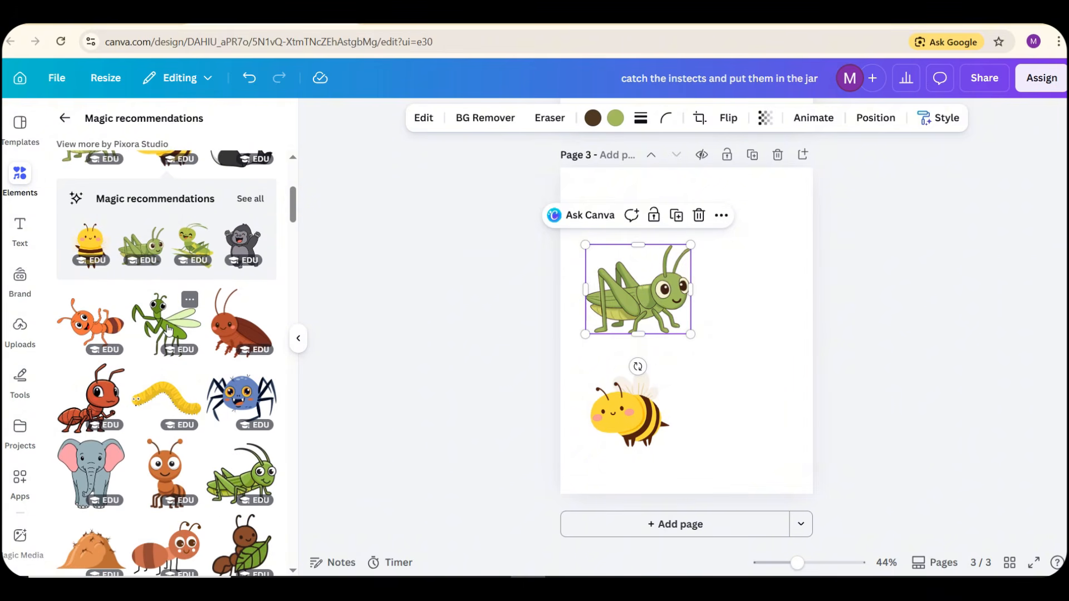
{"action": "left_click", "coordinate": [91, 320]}
{"action": "scroll", "coordinate": [170, 357], "scroll_direction": "down", "scroll_amount": 4}
{"action": "scroll", "coordinate": [169, 357], "scroll_direction": "down", "scroll_amount": 3}
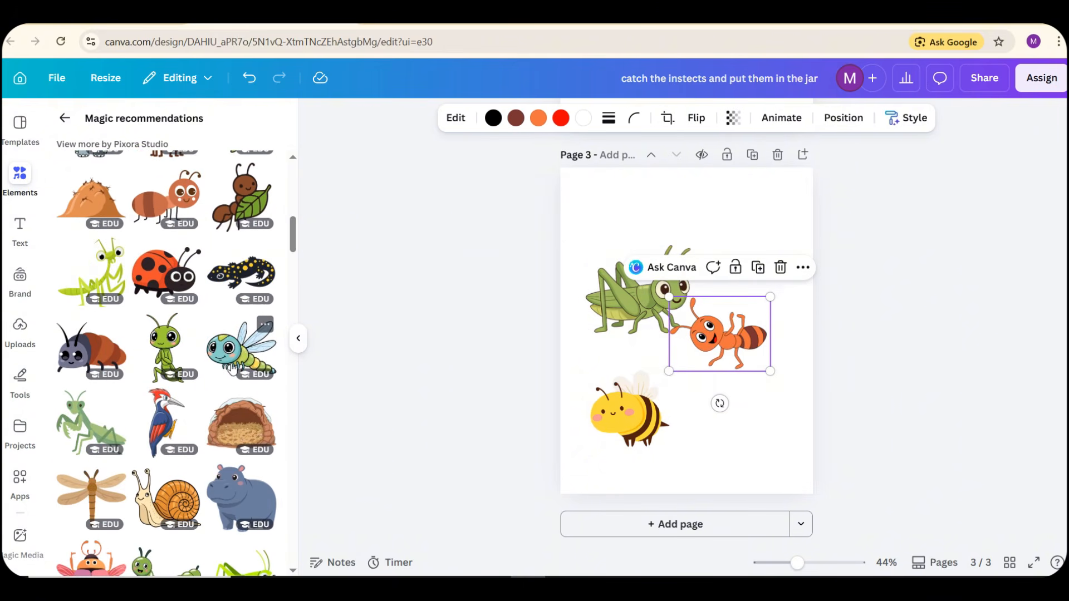
{"action": "left_click", "coordinate": [241, 348]}
Shrink the ladybug and the praying mantis on page 2 and place them side by side along the page's upper edge
{"action": "scroll", "coordinate": [686, 334], "scroll_direction": "up", "scroll_amount": 2}
{"action": "scroll", "coordinate": [685, 333], "scroll_direction": "up", "scroll_amount": 5}
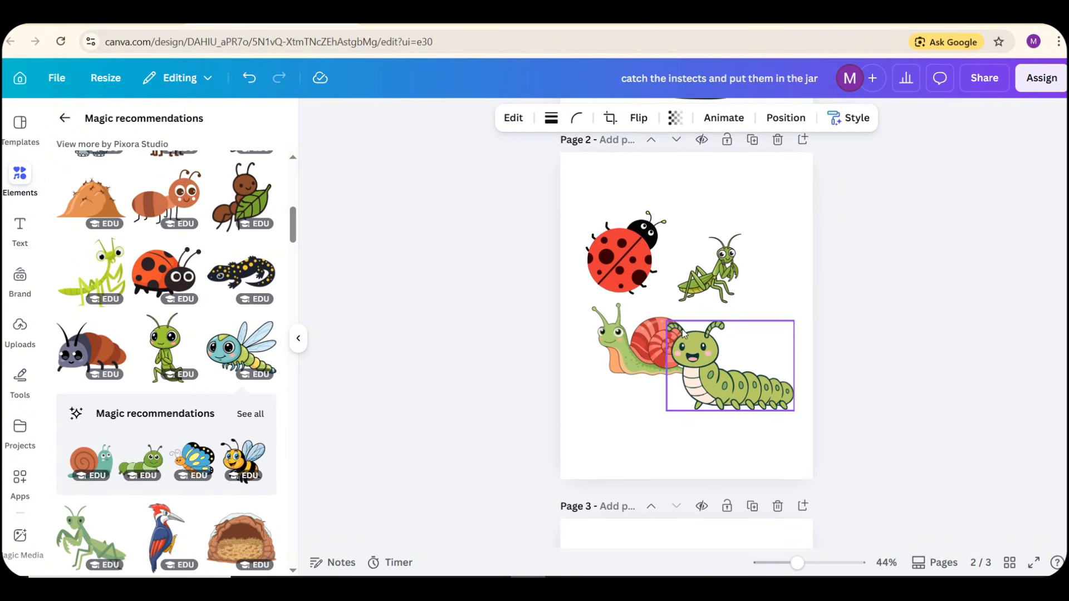
{"action": "scroll", "coordinate": [684, 334], "scroll_direction": "down", "scroll_amount": 6}
{"action": "scroll", "coordinate": [684, 334], "scroll_direction": "up", "scroll_amount": 8}
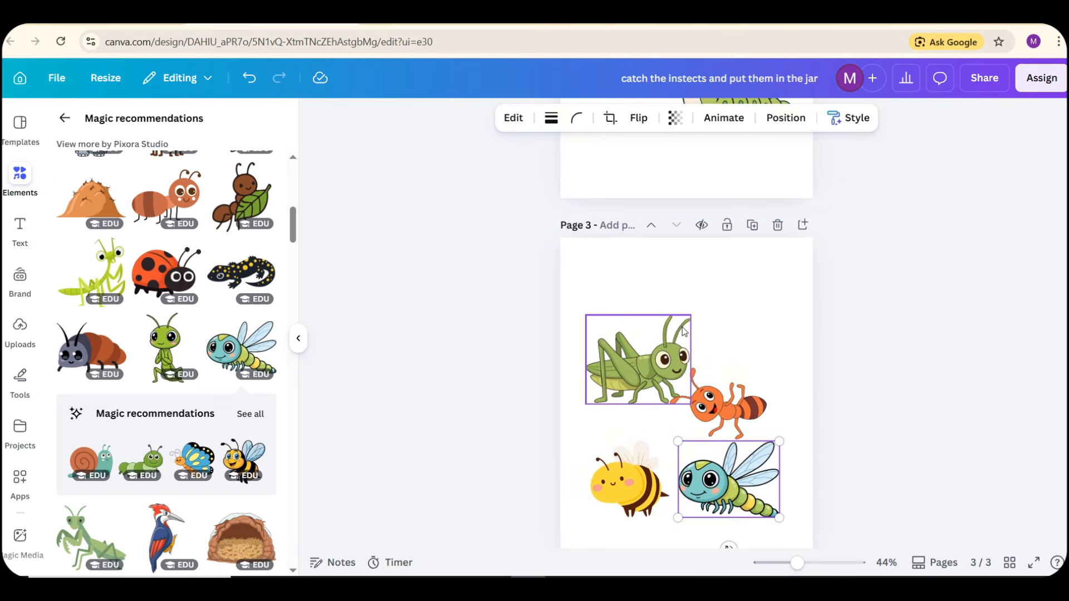
{"action": "left_click", "coordinate": [494, 382]}
{"action": "left_click", "coordinate": [297, 340]}
{"action": "scroll", "coordinate": [490, 393], "scroll_direction": "up", "scroll_amount": 3, "text": "ctrl"}
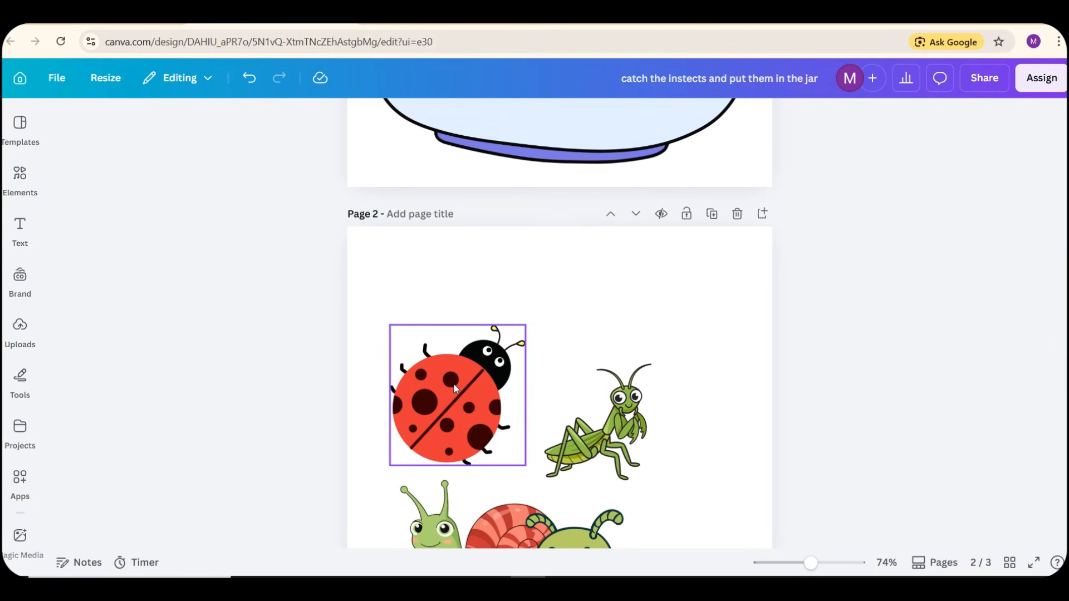
{"action": "left_click", "coordinate": [462, 401]}
{"action": "left_click_drag", "start_coordinate": [525, 466], "coordinate": [458, 396]}
{"action": "left_click_drag", "start_coordinate": [426, 362], "coordinate": [398, 295]}
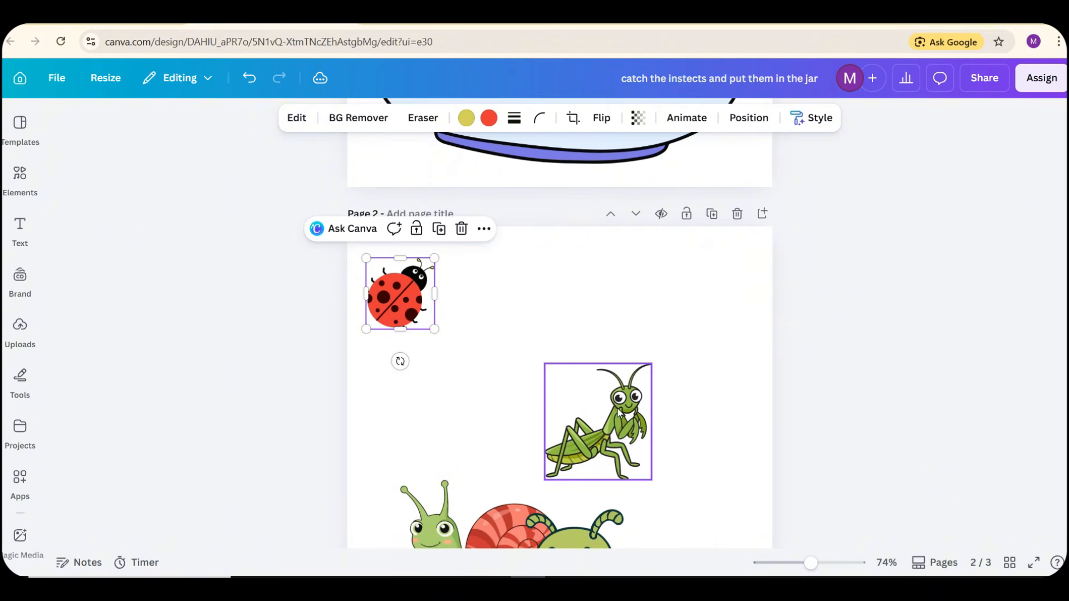
{"action": "left_click_drag", "start_coordinate": [602, 423], "coordinate": [529, 318]}
{"action": "left_click_drag", "start_coordinate": [579, 375], "coordinate": [539, 329]}
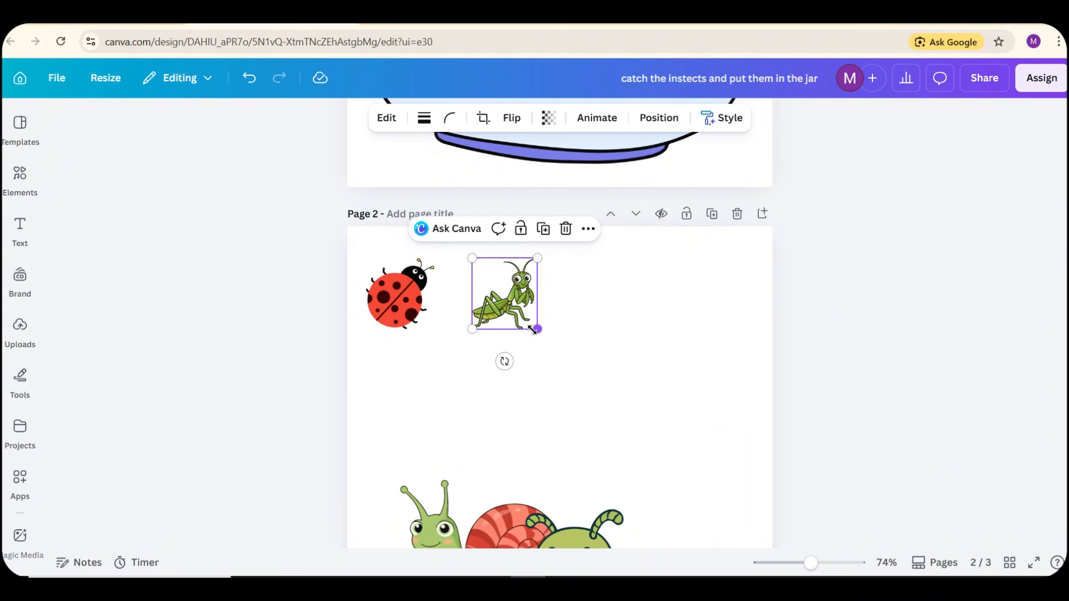
Place the snail and the caterpillar beside the praying mantis on page 2 and shrink both to match the row
{"action": "left_click_drag", "start_coordinate": [508, 516], "coordinate": [674, 298]}
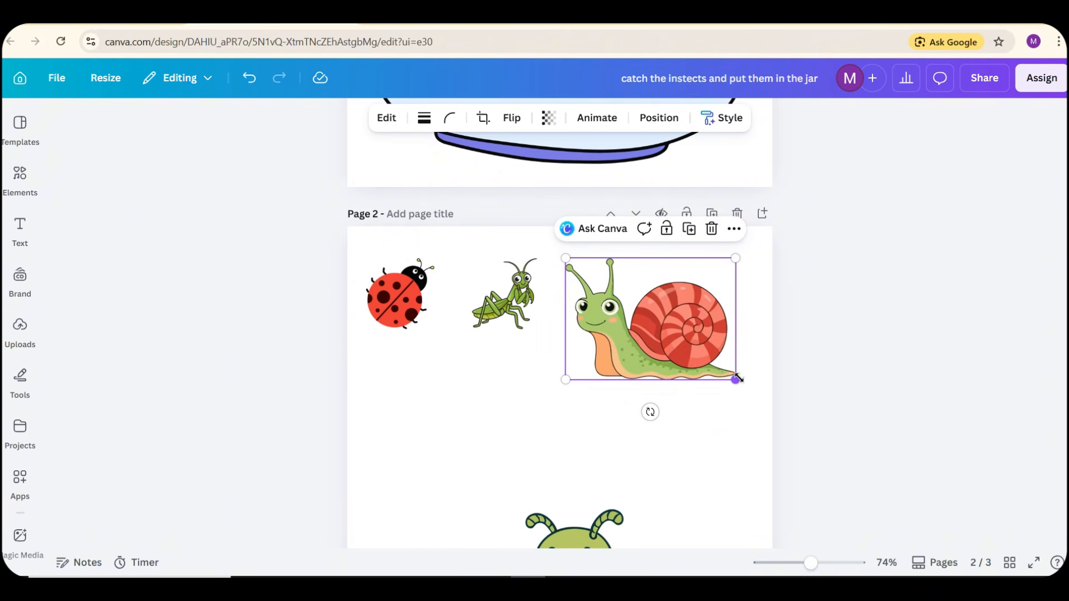
{"action": "left_click_drag", "start_coordinate": [735, 377], "coordinate": [665, 329]}
{"action": "left_click_drag", "start_coordinate": [569, 534], "coordinate": [736, 282]}
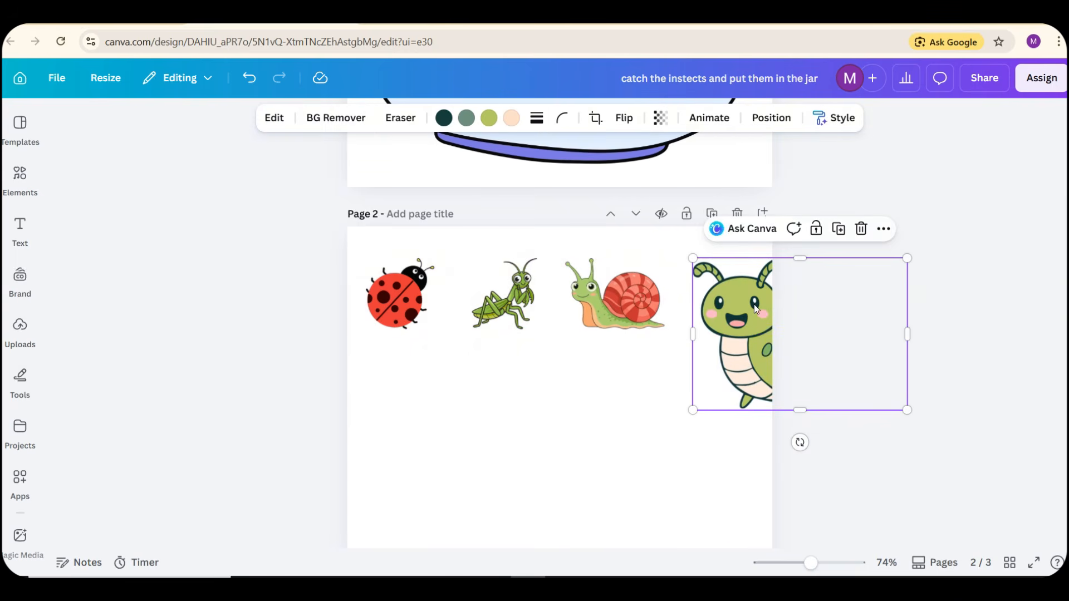
{"action": "left_click_drag", "start_coordinate": [918, 413], "coordinate": [693, 303]}
Scale the row of four bugs down to fit within page 2 and even out the spacing between them
{"action": "key", "text": "ctrl+a"}
{"action": "left_click", "coordinate": [759, 342]}
{"action": "left_click", "coordinate": [483, 292]}
{"action": "left_click_drag", "start_coordinate": [786, 360], "coordinate": [395, 265]}
{"action": "left_click_drag", "start_coordinate": [610, 304], "coordinate": [615, 303]}
{"action": "left_click", "coordinate": [576, 456]}
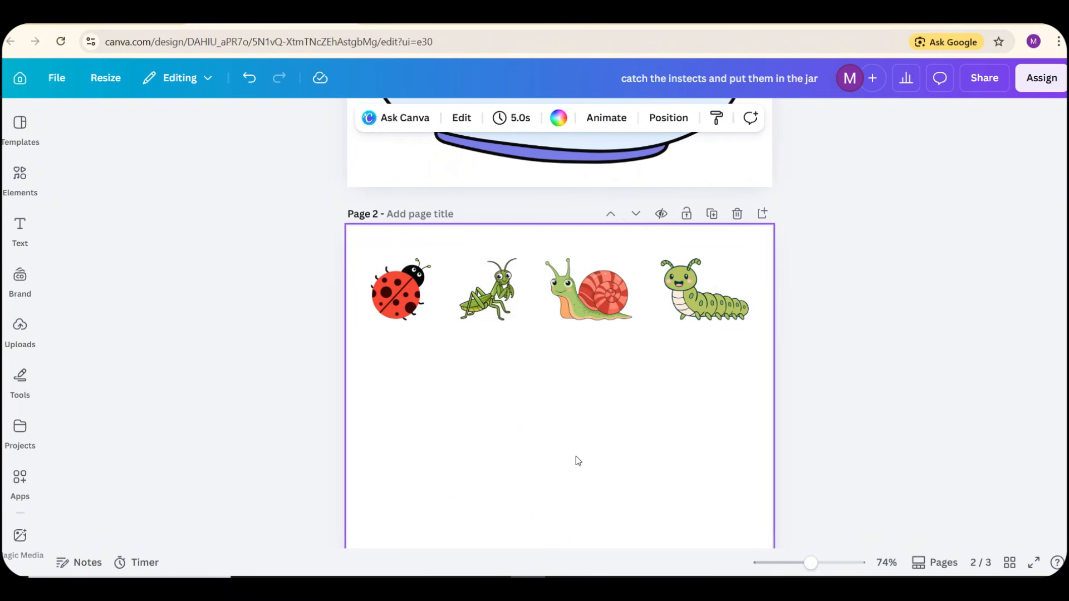
Duplicate the four-bug row beneath itself on page 2, and duplicate both rows to make four
{"action": "left_click_drag", "start_coordinate": [331, 370], "coordinate": [730, 227]}
{"action": "left_click", "coordinate": [569, 229]}
{"action": "left_click_drag", "start_coordinate": [507, 282], "coordinate": [499, 372]}
{"action": "scroll", "coordinate": [304, 384], "scroll_direction": "down", "scroll_amount": 1}
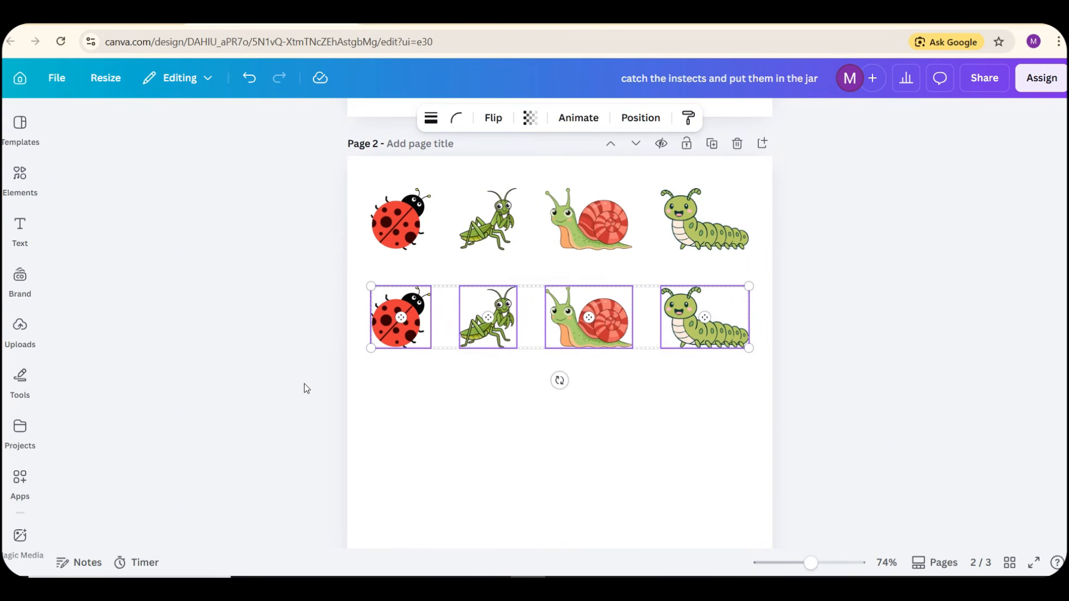
{"action": "left_click_drag", "start_coordinate": [319, 375], "coordinate": [845, 184]}
{"action": "left_click", "coordinate": [569, 159]}
{"action": "left_click_drag", "start_coordinate": [502, 225], "coordinate": [492, 414]}
Duplicate one bug row as a fifth row at the foot of page 2, and select the whole grid to check its placement
{"action": "scroll", "coordinate": [378, 429], "scroll_direction": "down", "scroll_amount": 2}
{"action": "scroll", "coordinate": [375, 426], "scroll_direction": "down", "scroll_amount": 3}
{"action": "left_click_drag", "start_coordinate": [316, 416], "coordinate": [757, 384]}
{"action": "left_click", "coordinate": [569, 335]}
{"action": "left_click_drag", "start_coordinate": [463, 383], "coordinate": [456, 445]}
{"action": "scroll", "coordinate": [556, 505], "scroll_direction": "down", "scroll_amount": 1}
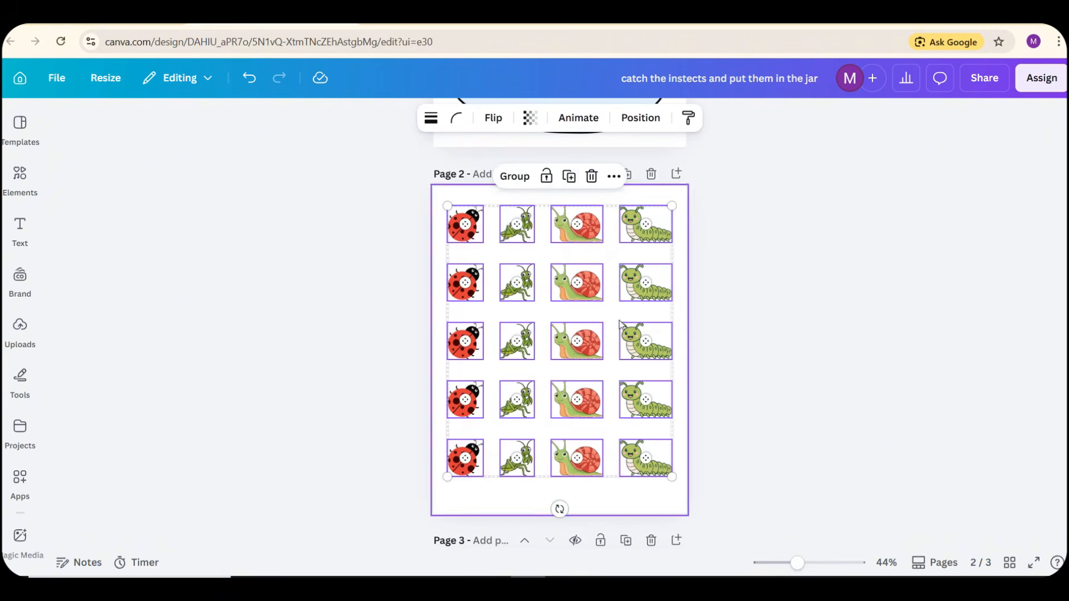
{"action": "left_click", "coordinate": [378, 342]}
Shrink the grasshopper and the ant on page 3 and place them side by side along the page's upper edge
{"action": "scroll", "coordinate": [290, 365], "scroll_direction": "down", "scroll_amount": 3}
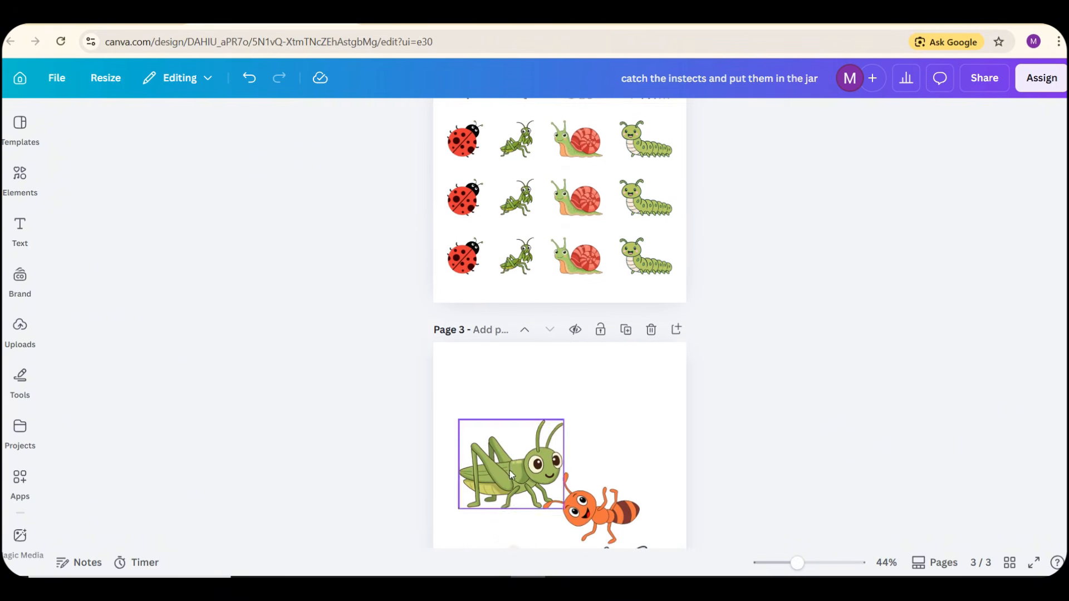
{"action": "left_click_drag", "start_coordinate": [509, 470], "coordinate": [500, 264]}
{"action": "scroll", "coordinate": [500, 265], "scroll_direction": "up", "scroll_amount": 1}
{"action": "left_click_drag", "start_coordinate": [557, 287], "coordinate": [527, 309]}
{"action": "left_click_drag", "start_coordinate": [527, 373], "coordinate": [493, 343]}
{"action": "left_click_drag", "start_coordinate": [471, 324], "coordinate": [468, 445]}
{"action": "scroll", "coordinate": [469, 445], "scroll_direction": "down", "scroll_amount": 1}
{"action": "left_click_drag", "start_coordinate": [582, 507], "coordinate": [548, 391]}
{"action": "left_click_drag", "start_coordinate": [610, 429], "coordinate": [559, 391]}
Move the bee and the dragonfly into the row beside the ant on page 3 and shrink both
{"action": "scroll", "coordinate": [548, 434], "scroll_direction": "down", "scroll_amount": 1}
{"action": "left_click_drag", "start_coordinate": [502, 514], "coordinate": [617, 322]}
{"action": "left_click_drag", "start_coordinate": [656, 363], "coordinate": [617, 323]}
{"action": "left_click_drag", "start_coordinate": [590, 510], "coordinate": [673, 318]}
{"action": "left_click_drag", "start_coordinate": [737, 363], "coordinate": [683, 321]}
Scale the page 3 insect row down slightly and space the grasshopper, ant, bee and dragonfly evenly
{"action": "scroll", "coordinate": [674, 319], "scroll_direction": "up", "scroll_amount": 5}
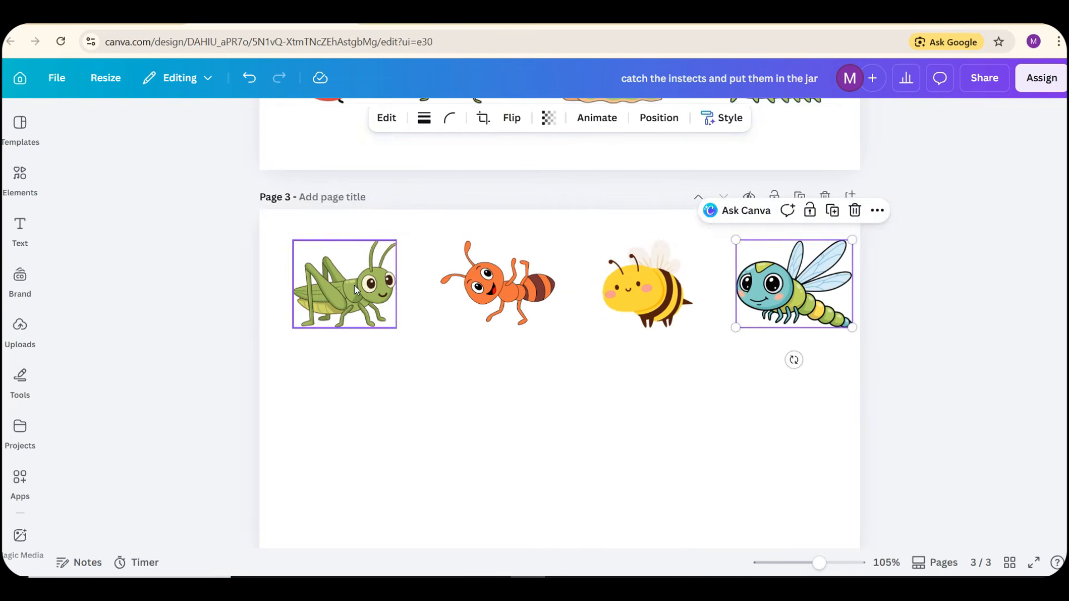
{"action": "left_click_drag", "start_coordinate": [345, 287], "coordinate": [338, 287]}
{"action": "left_click_drag", "start_coordinate": [272, 228], "coordinate": [793, 319]}
{"action": "mouse_move", "coordinate": [487, 299]}
{"action": "left_mouse_down"}
{"action": "mouse_move", "coordinate": [484, 316]}
{"action": "mouse_move", "coordinate": [488, 299]}
{"action": "left_mouse_up"}
{"action": "left_click_drag", "start_coordinate": [610, 293], "coordinate": [616, 294]}
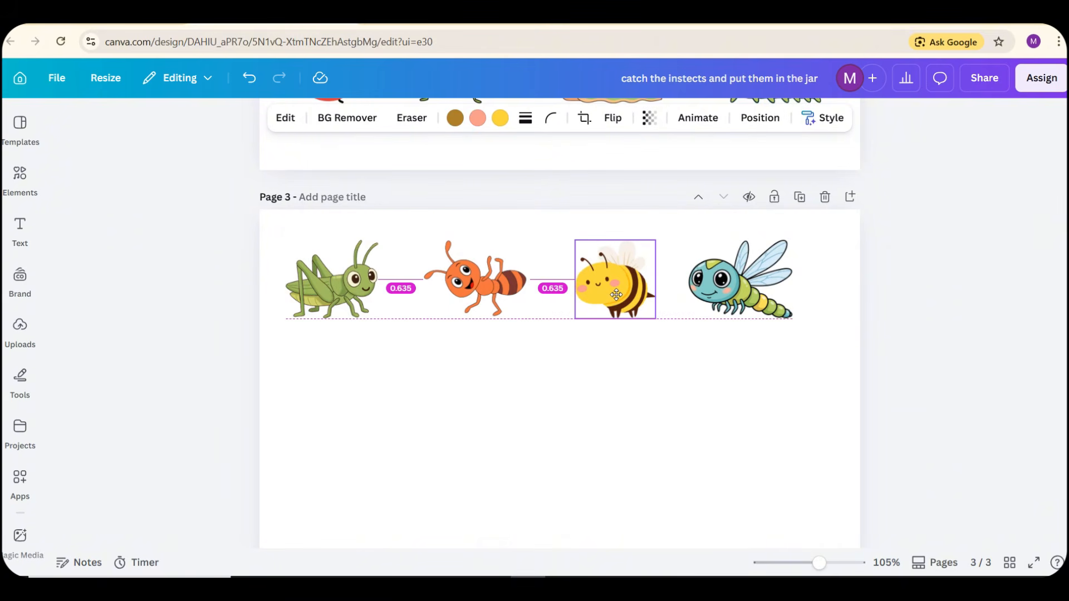
{"action": "left_click_drag", "start_coordinate": [739, 292], "coordinate": [751, 292]}
Duplicate the page 3 insect row beneath itself, and duplicate both rows to make four
{"action": "left_click_drag", "start_coordinate": [835, 346], "coordinate": [312, 256]}
{"action": "scroll", "coordinate": [471, 286], "scroll_direction": "down", "scroll_amount": 2}
{"action": "left_click_drag", "start_coordinate": [471, 287], "coordinate": [523, 382]}
{"action": "key", "text": "ctrl+d"}
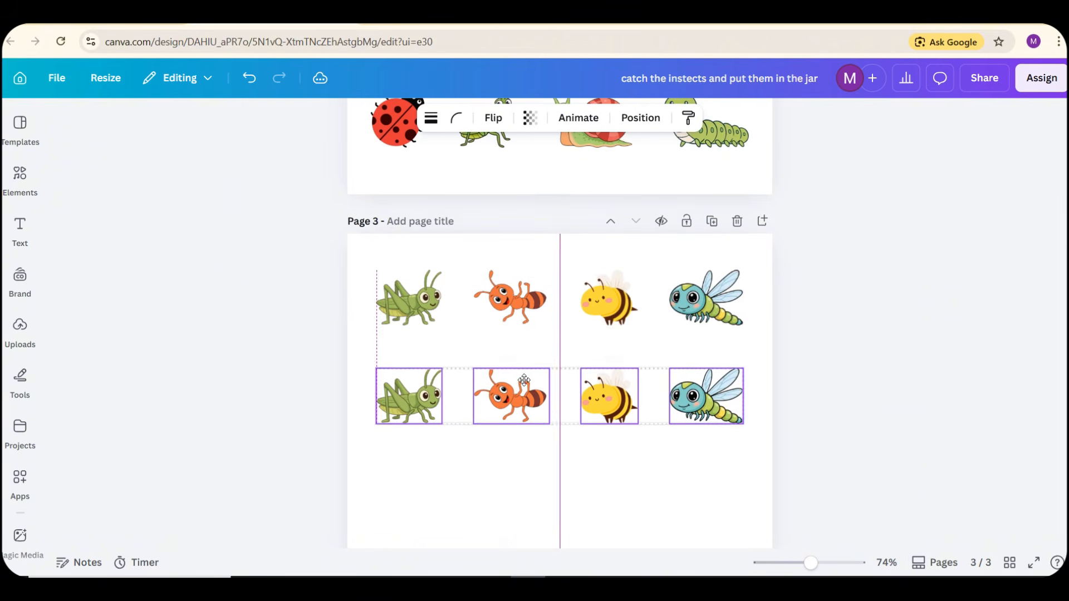
{"action": "scroll", "coordinate": [523, 382], "scroll_direction": "down", "scroll_amount": 3}
{"action": "left_click_drag", "start_coordinate": [426, 345], "coordinate": [657, 255]}
{"action": "key", "text": "ctrl+d"}
{"action": "left_click_drag", "start_coordinate": [523, 256], "coordinate": [513, 362]}
Add a duplicate row as the fifth on page 3 and centre the whole insect grid on the page
{"action": "scroll", "coordinate": [519, 368], "scroll_direction": "down", "scroll_amount": 1}
{"action": "left_click_drag", "start_coordinate": [423, 418], "coordinate": [655, 364]}
{"action": "key", "text": "ctrl+d"}
{"action": "left_click_drag", "start_coordinate": [528, 377], "coordinate": [518, 426]}
{"action": "left_click_drag", "start_coordinate": [426, 476], "coordinate": [696, 221]}
{"action": "left_click_drag", "start_coordinate": [589, 328], "coordinate": [589, 336]}
{"action": "left_click", "coordinate": [750, 369]}
Review the finished insect grids on pages 2 and 3
{"action": "scroll", "coordinate": [750, 369], "scroll_direction": "down", "scroll_amount": 2}
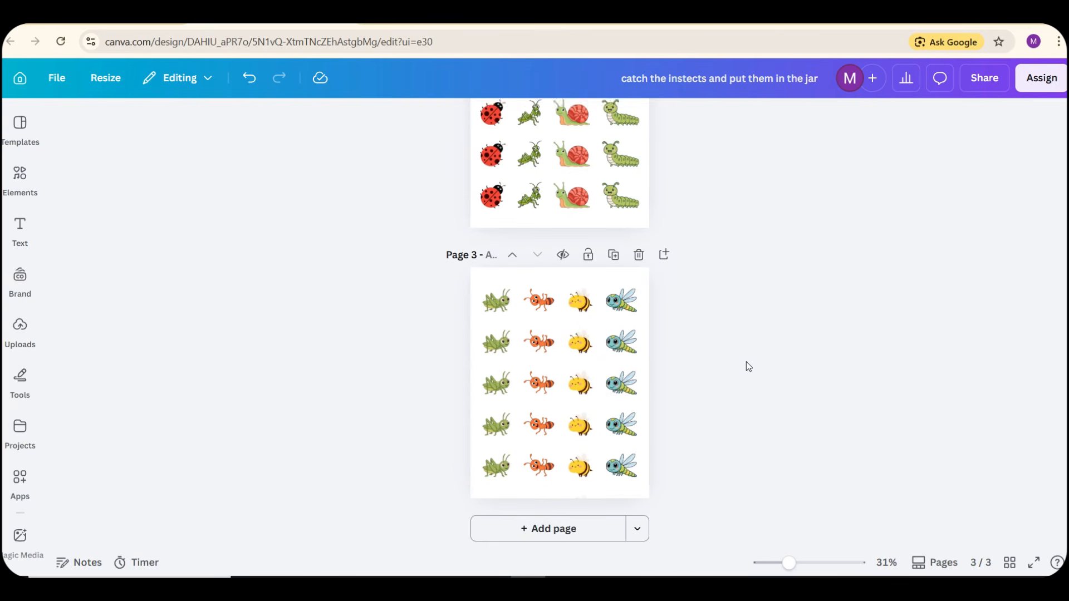
{"action": "scroll", "coordinate": [746, 362], "scroll_direction": "up", "scroll_amount": 5}
{"action": "scroll", "coordinate": [745, 363], "scroll_direction": "down", "scroll_amount": 3}
{"action": "scroll", "coordinate": [560, 292], "scroll_direction": "down", "scroll_amount": 3}
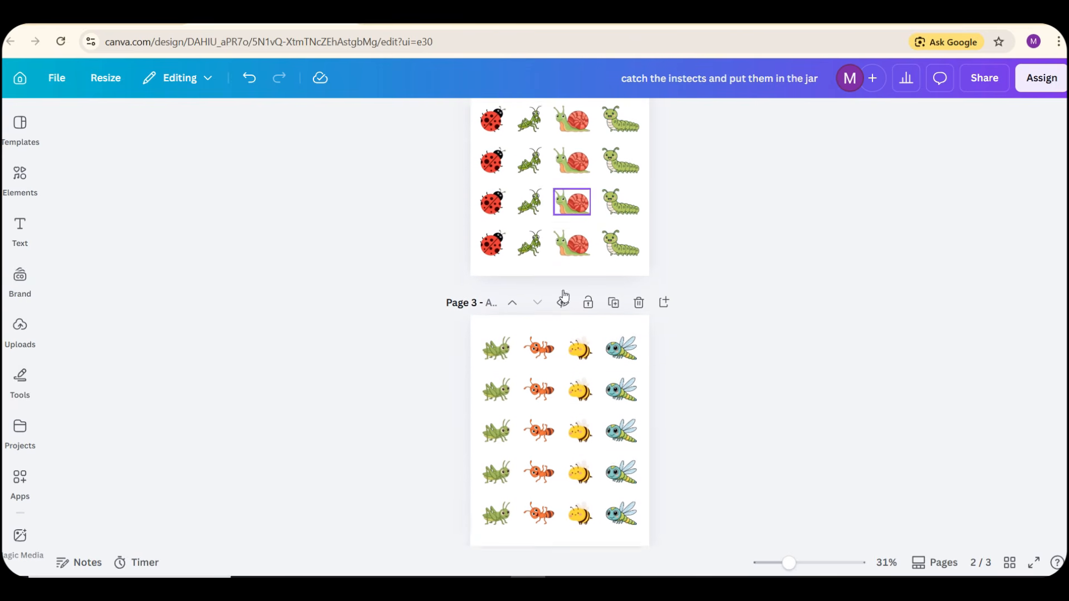
{"action": "scroll", "coordinate": [737, 371], "scroll_direction": "up", "scroll_amount": 6}
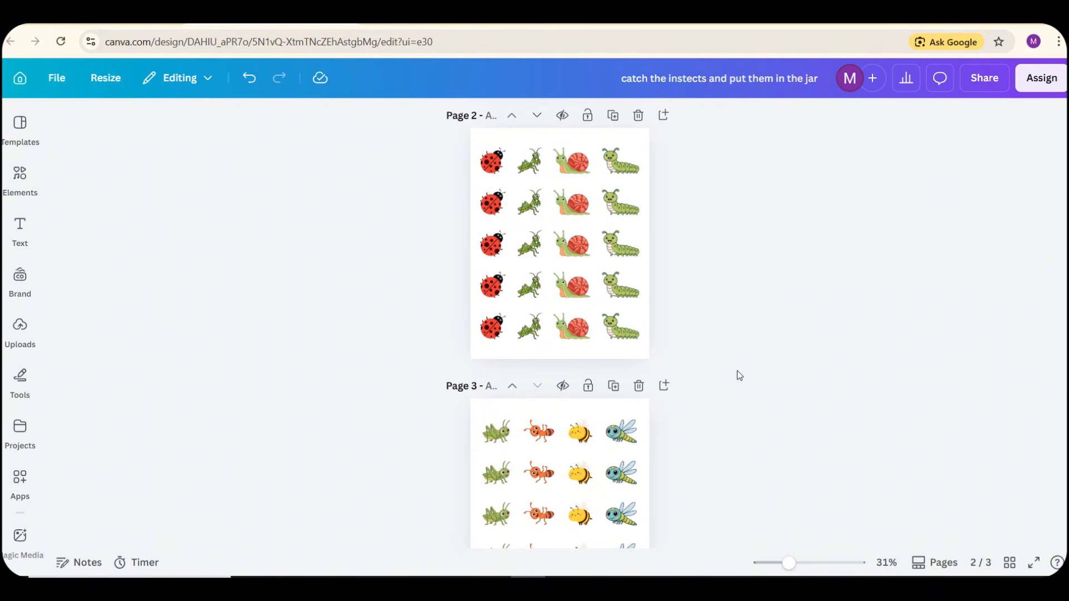
{"action": "scroll", "coordinate": [737, 368], "scroll_direction": "down", "scroll_amount": 6}
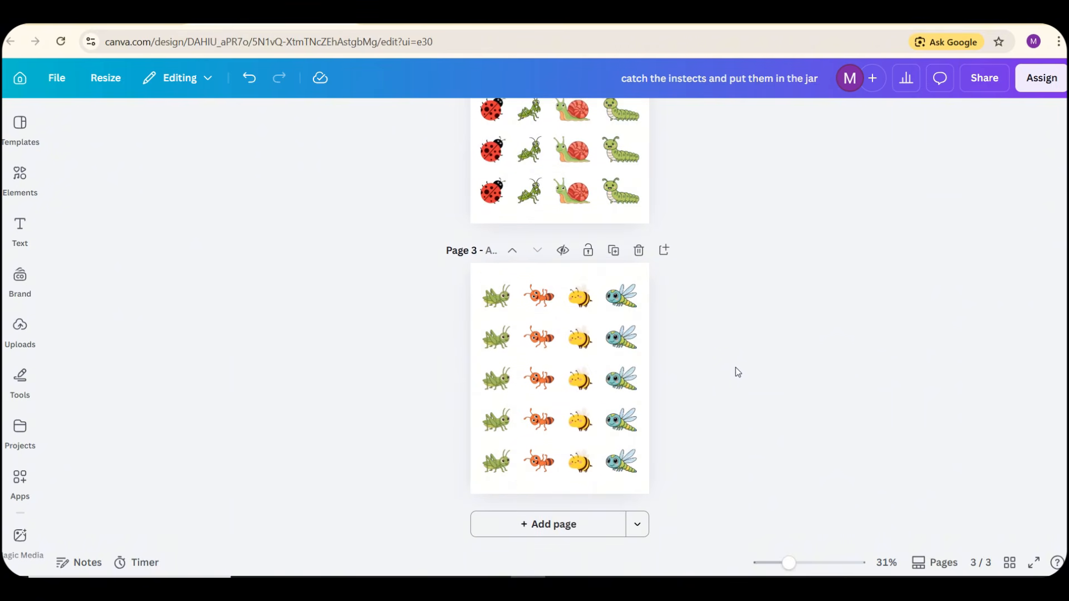
{"action": "scroll", "coordinate": [729, 370], "scroll_direction": "up", "scroll_amount": 6}
{"action": "scroll", "coordinate": [721, 372], "scroll_direction": "down", "scroll_amount": 6}
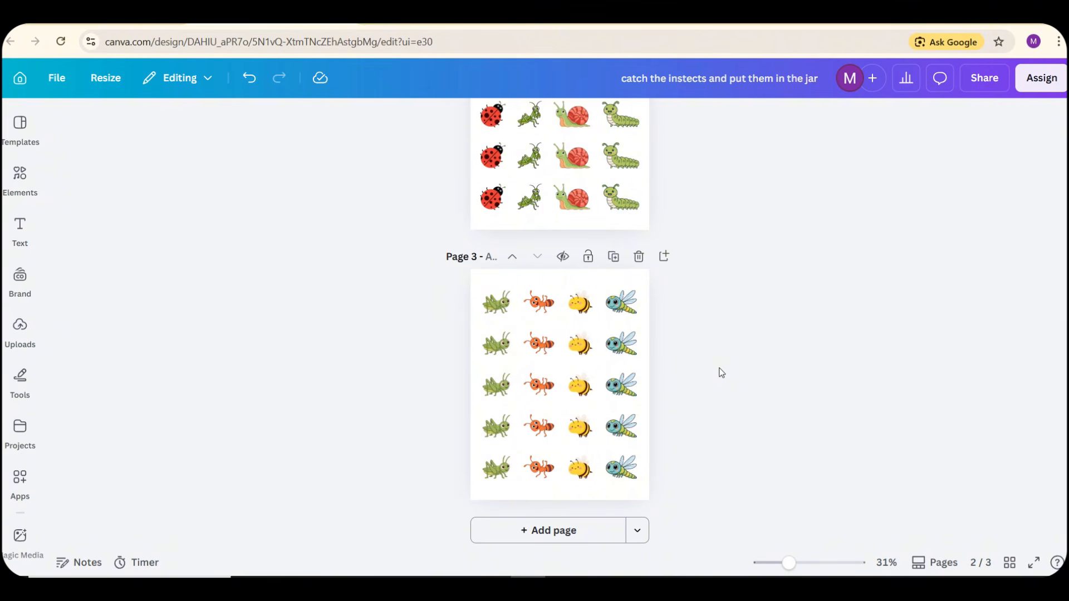
{"action": "scroll", "coordinate": [721, 373], "scroll_direction": "down", "scroll_amount": 1}
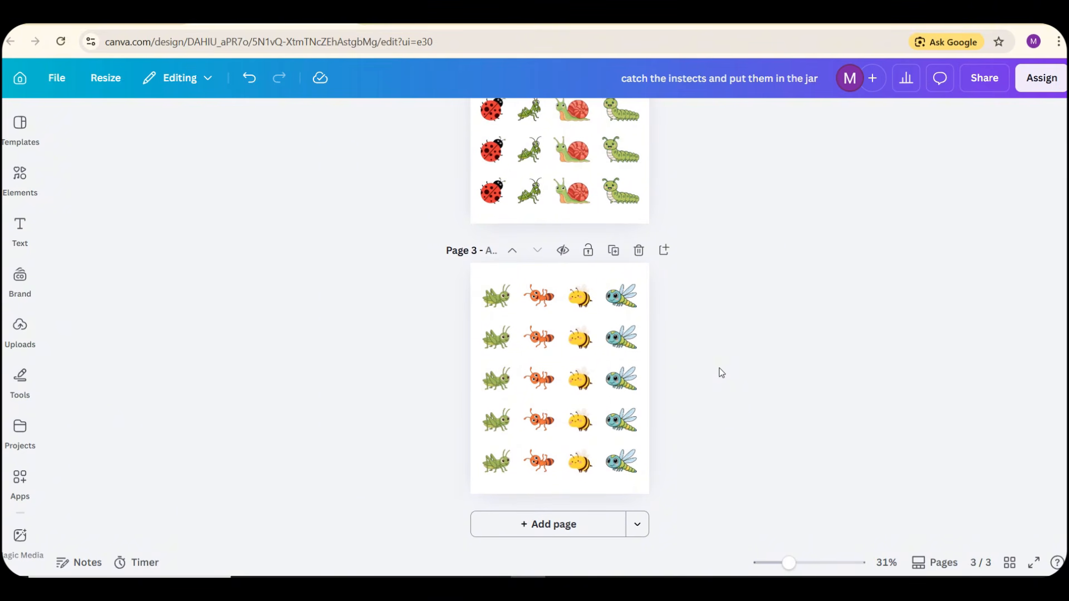
Add a fourth page and place a rounded square shape in its upper-left part
{"action": "left_click", "coordinate": [567, 527]}
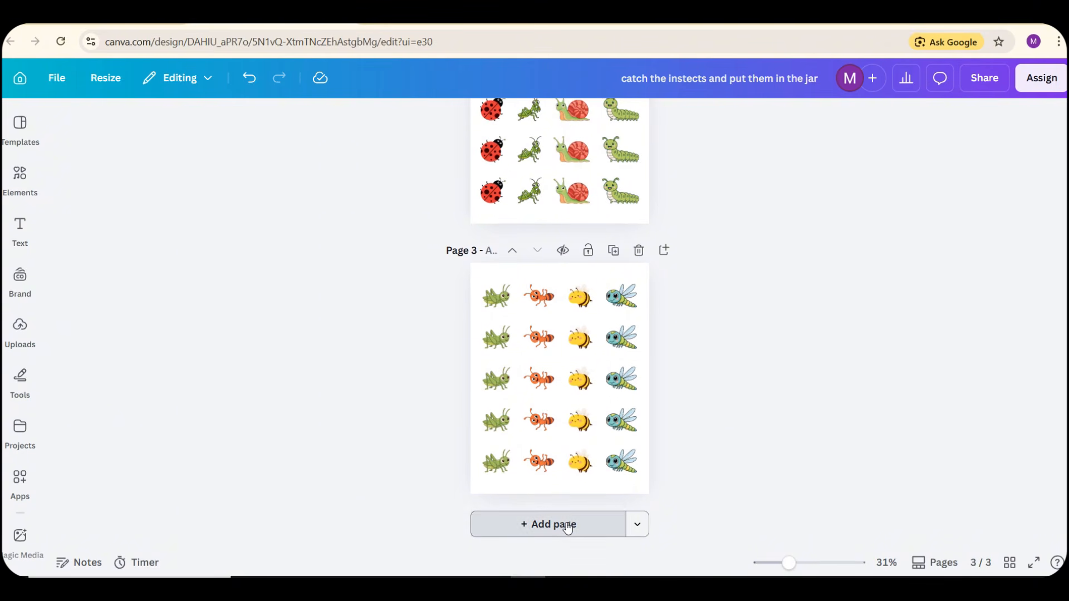
{"action": "scroll", "coordinate": [425, 353], "scroll_direction": "up", "scroll_amount": 3, "text": "ctrl"}
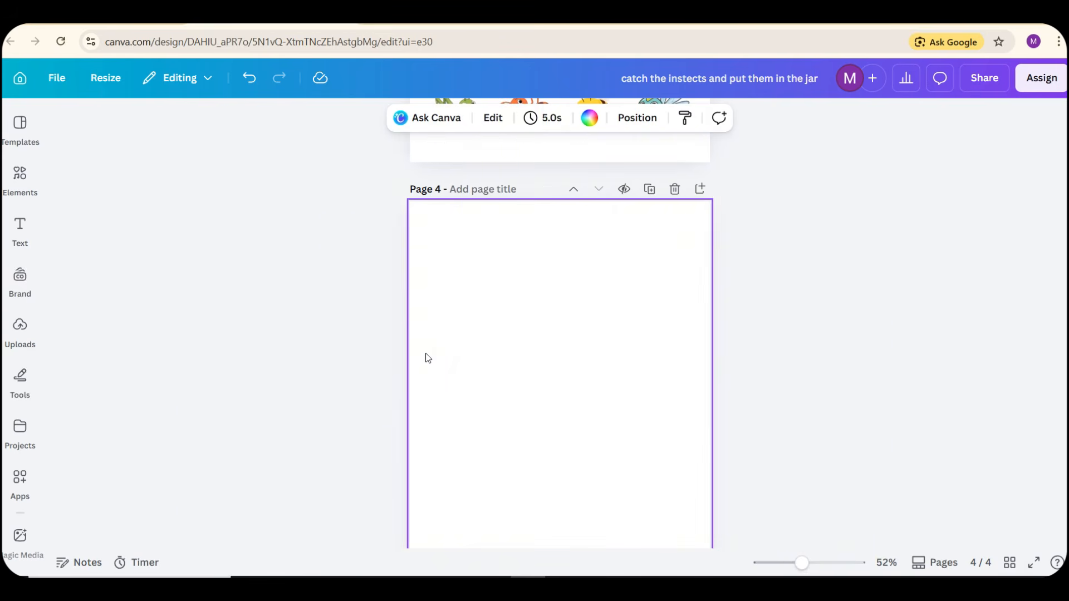
{"action": "left_click", "coordinate": [20, 178]}
{"action": "left_click", "coordinate": [91, 448]}
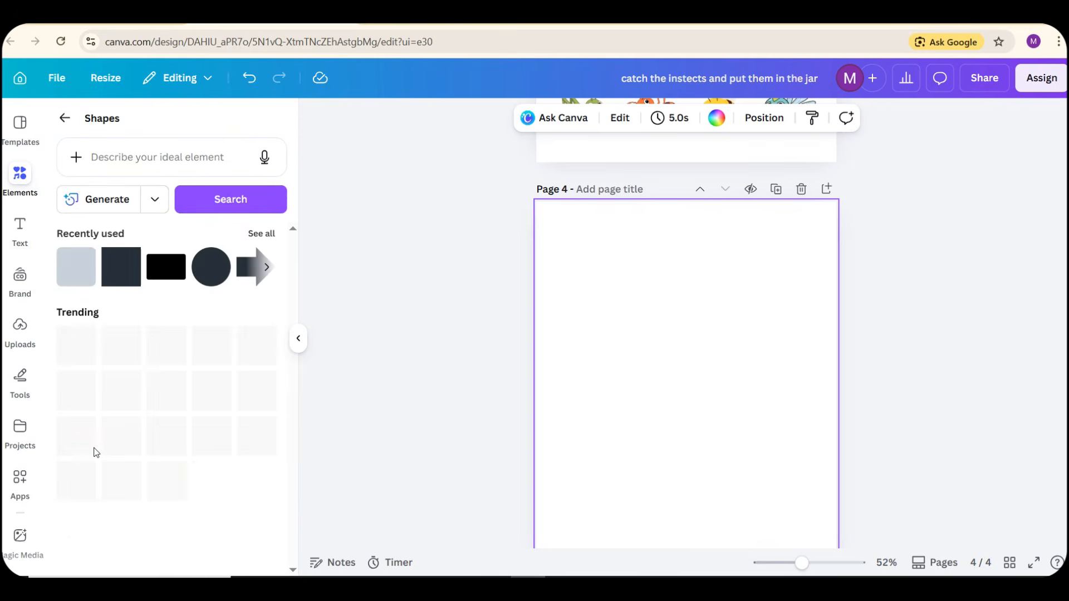
{"action": "left_click", "coordinate": [114, 286]}
{"action": "left_click", "coordinate": [625, 477]}
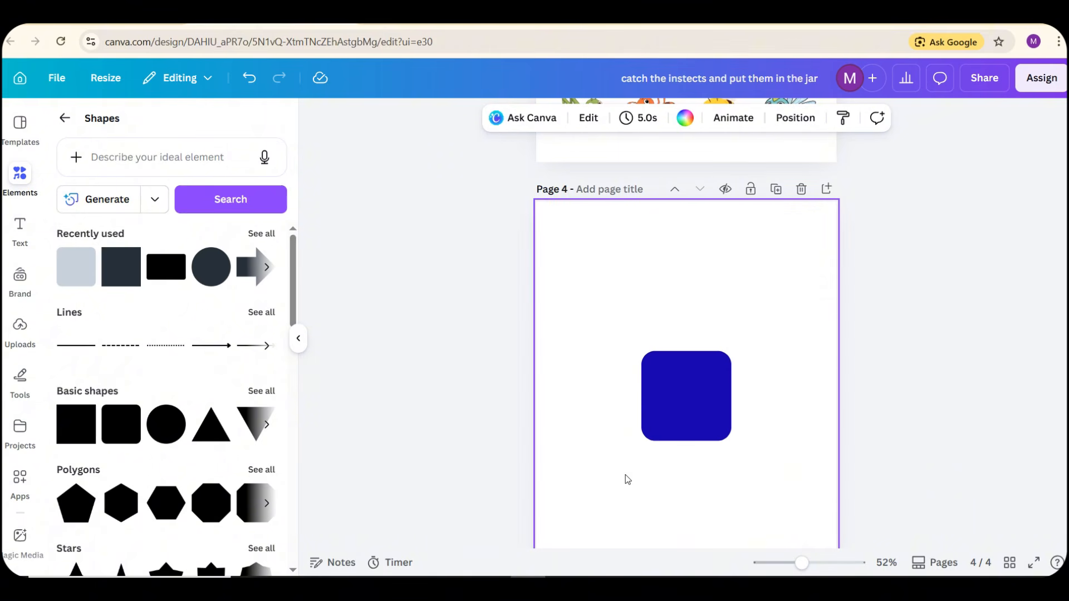
{"action": "left_click", "coordinate": [684, 399]}
{"action": "left_click_drag", "start_coordinate": [680, 393], "coordinate": [646, 338]}
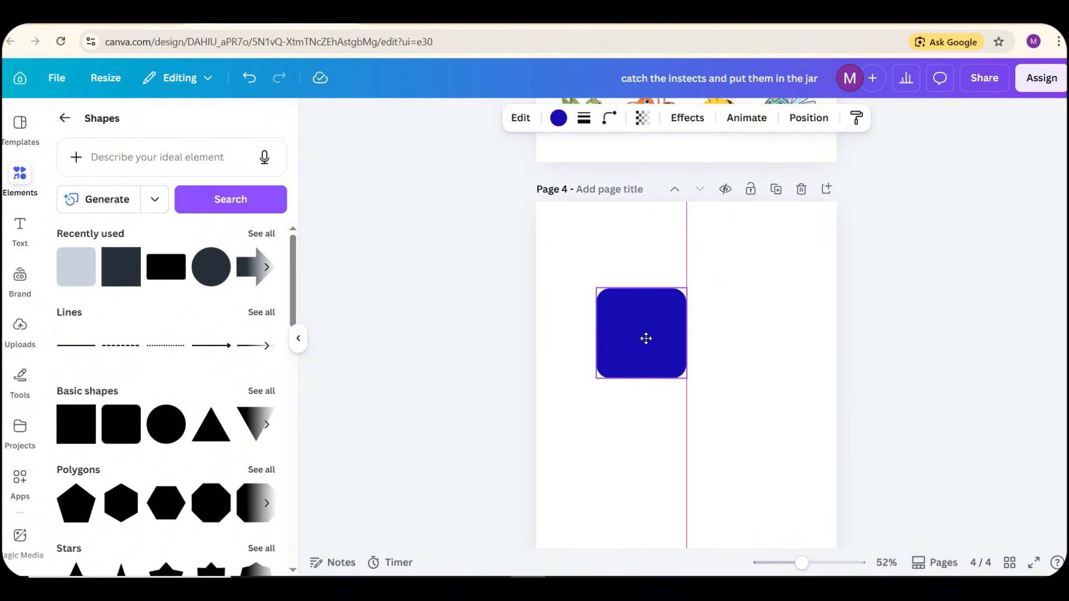
Give the rounded square a white fill and a solid periwinkle-blue outline
{"action": "left_click", "coordinate": [559, 117]}
{"action": "left_click", "coordinate": [209, 258]}
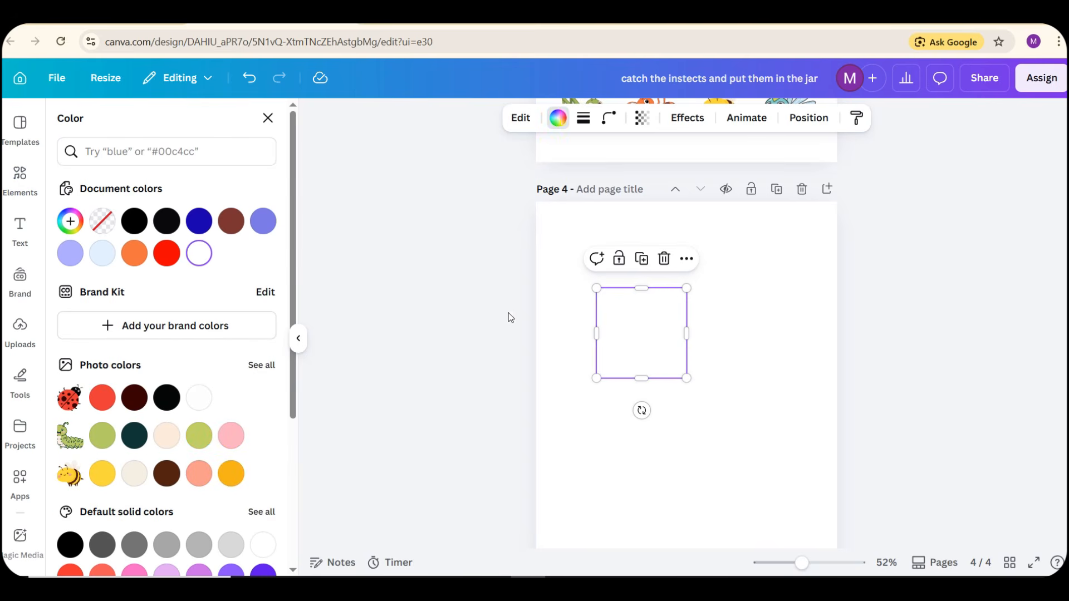
{"action": "left_click", "coordinate": [583, 117]}
{"action": "left_click", "coordinate": [544, 160]}
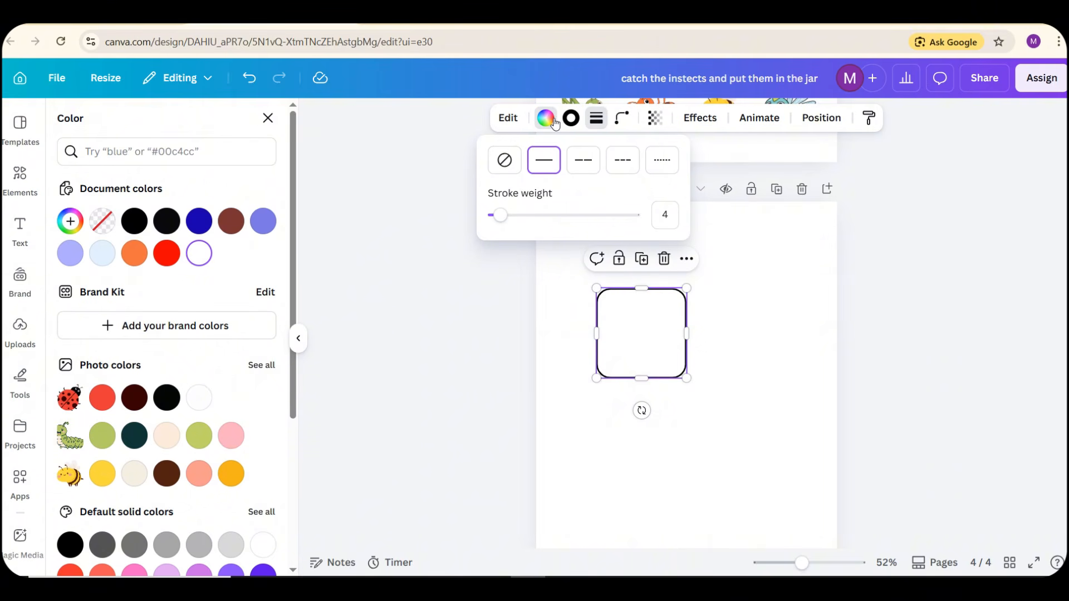
{"action": "left_click", "coordinate": [571, 118]}
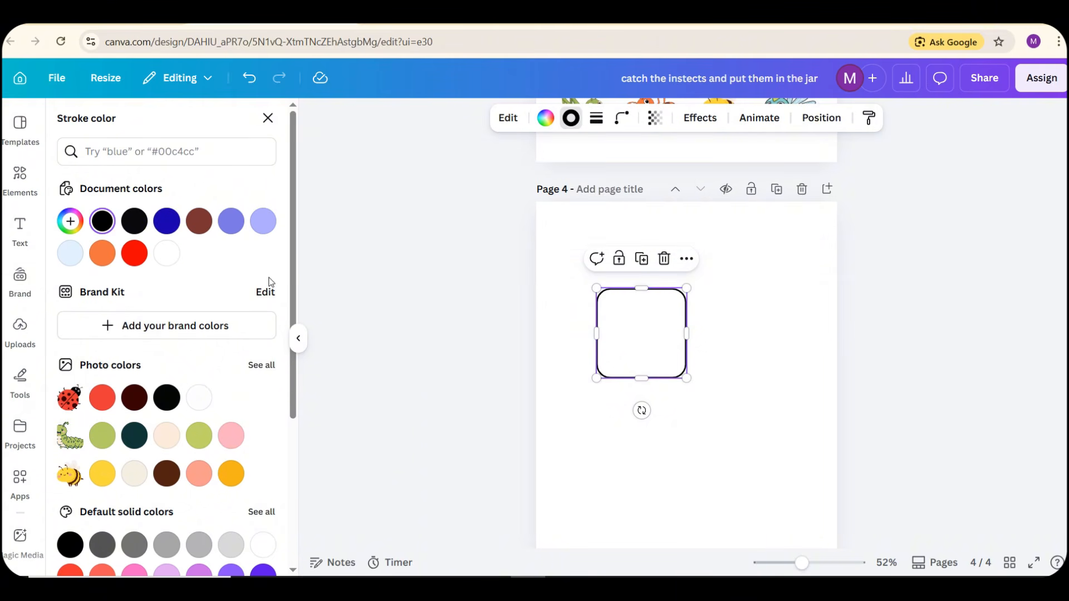
{"action": "left_click", "coordinate": [232, 222]}
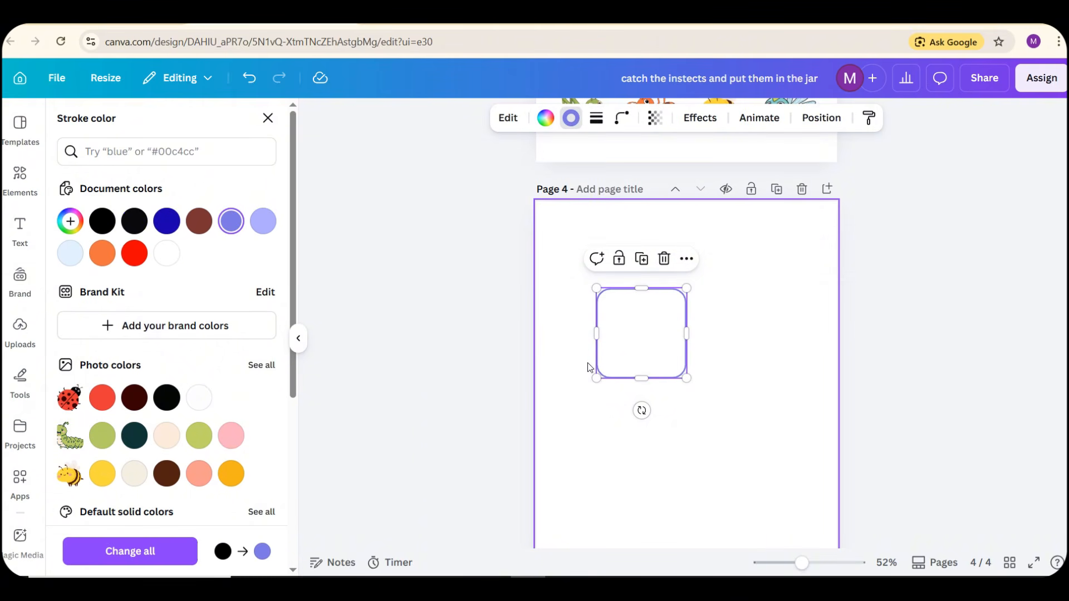
{"action": "left_click", "coordinate": [650, 341]}
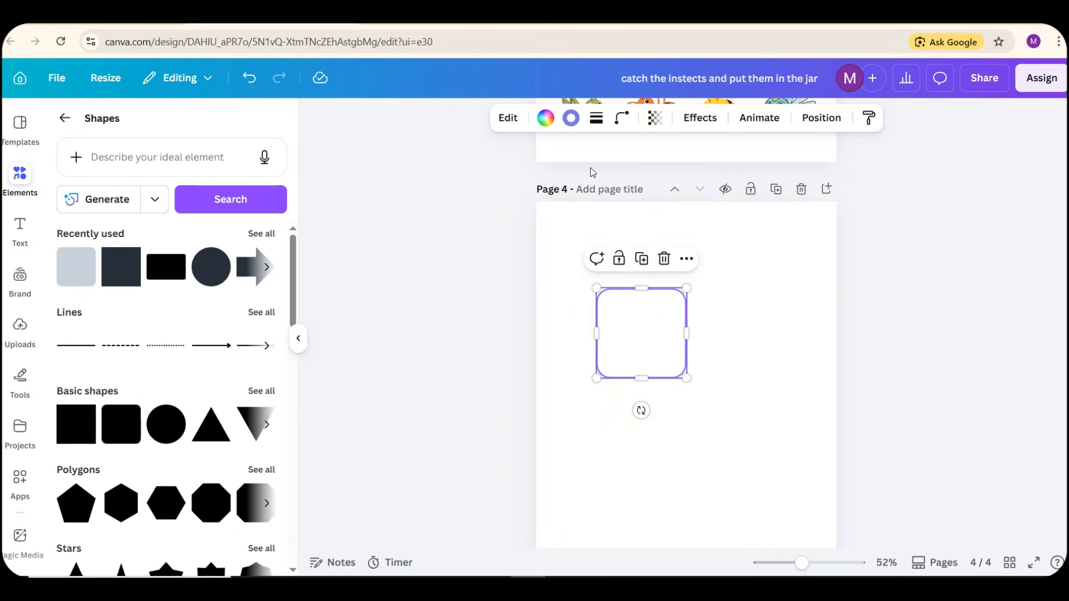
Set the outline's stroke weight to 9 and reshape the square into a tall rectangle in page 4's upper-left corner
{"action": "left_click", "coordinate": [597, 118]}
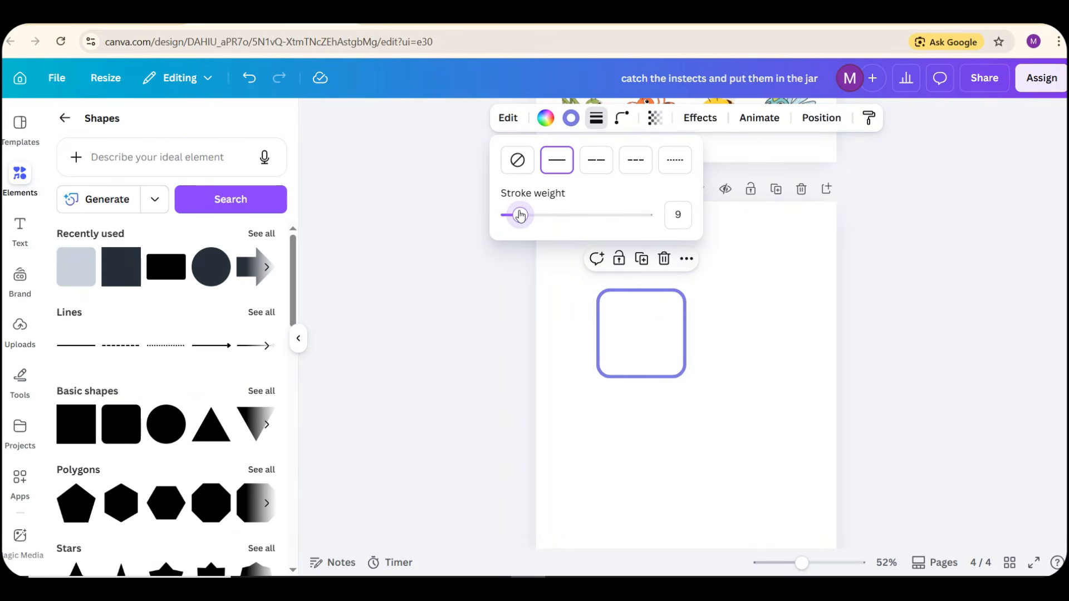
{"action": "left_click_drag", "start_coordinate": [668, 342], "coordinate": [638, 286]}
{"action": "left_click_drag", "start_coordinate": [622, 322], "coordinate": [685, 349]}
{"action": "left_click", "coordinate": [742, 421]}
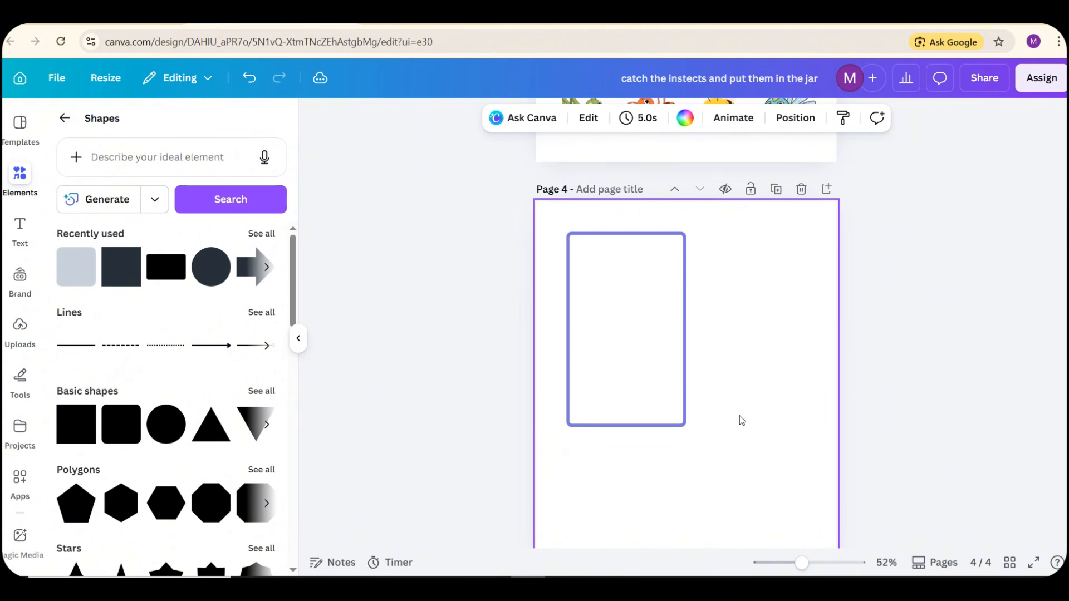
Duplicate the outlined rectangle and place the copy directly beside the original on page 4
{"action": "scroll", "coordinate": [743, 401], "scroll_direction": "down", "scroll_amount": 1}
{"action": "scroll", "coordinate": [743, 407], "scroll_direction": "up", "scroll_amount": 2}
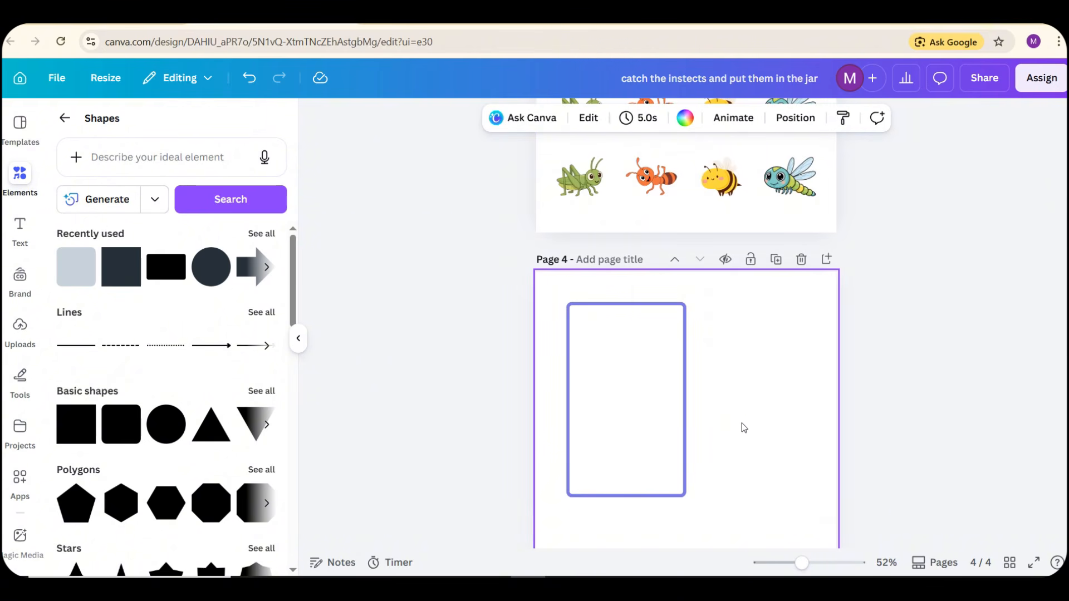
{"action": "left_click", "coordinate": [627, 376]}
{"action": "left_click", "coordinate": [635, 276]}
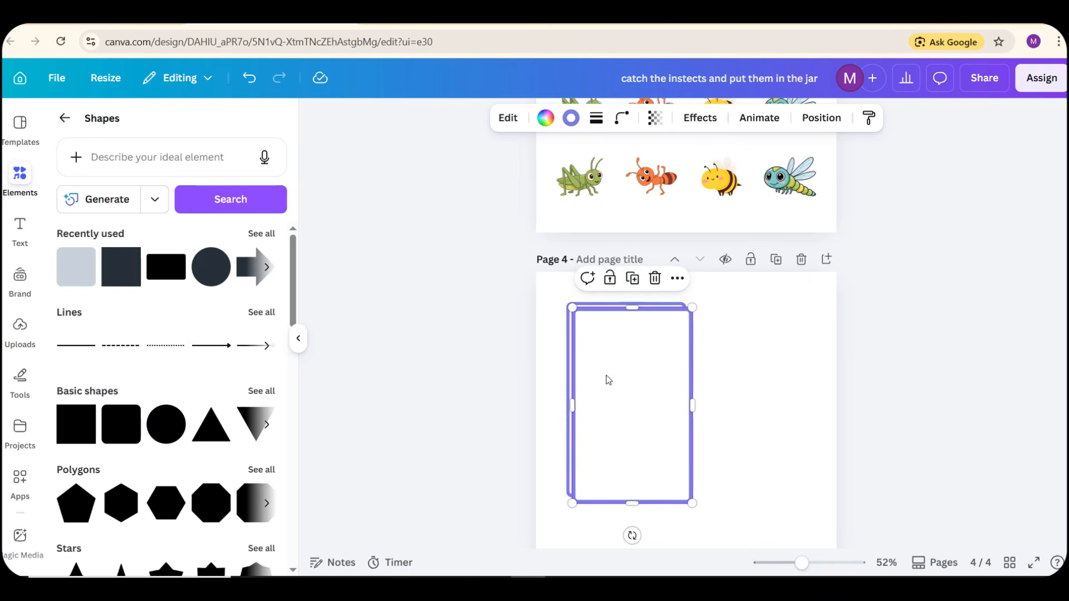
{"action": "left_click_drag", "start_coordinate": [606, 377], "coordinate": [719, 367]}
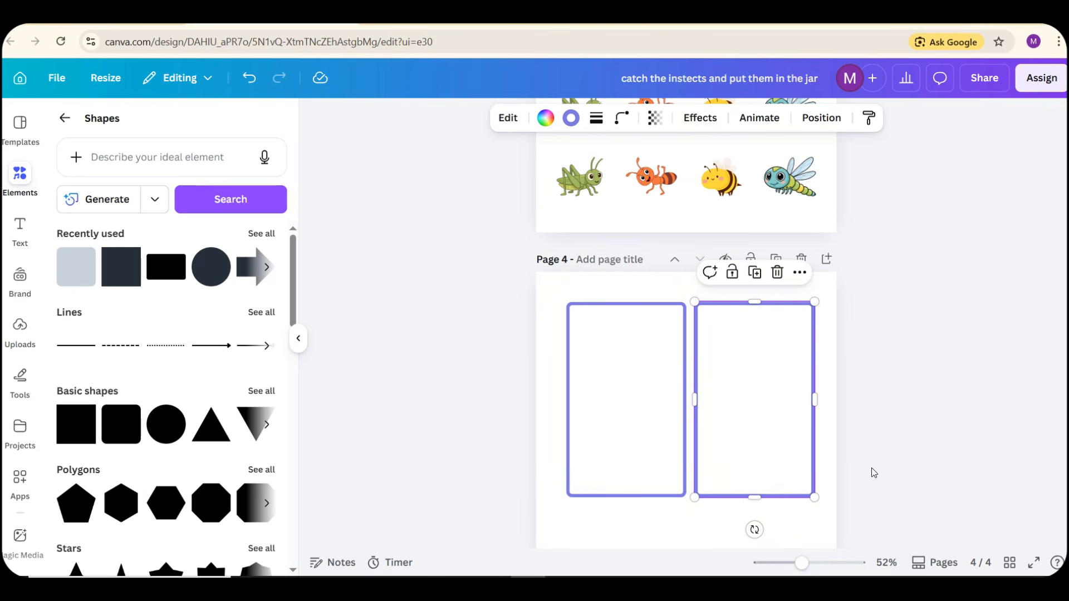
Centre the two rectangles across page 4 and duplicate the pair beneath to form a two-by-two grid
{"action": "left_click_drag", "start_coordinate": [858, 493], "coordinate": [618, 433]}
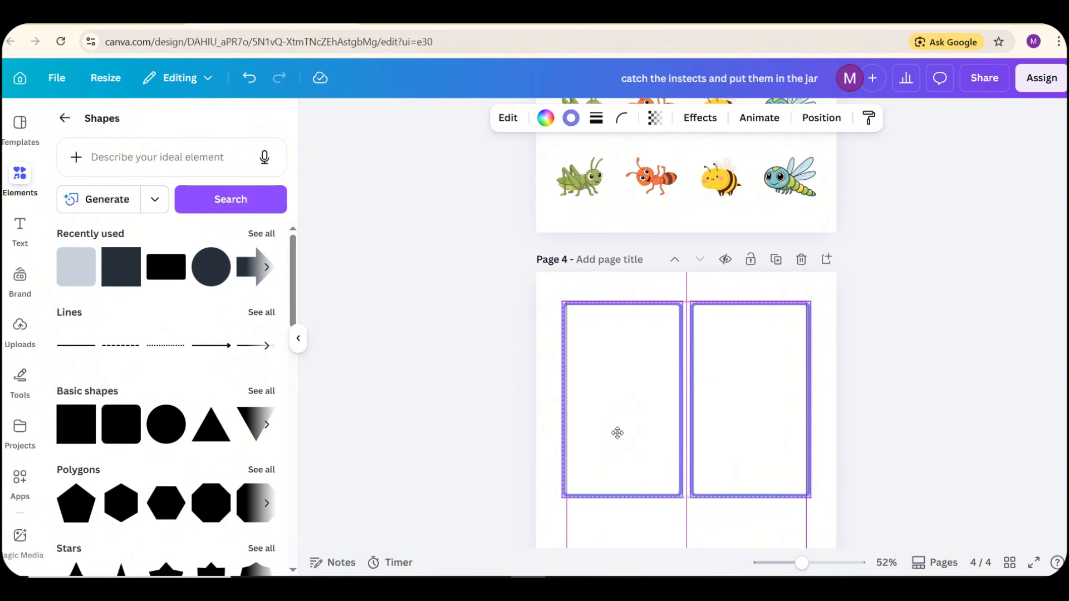
{"action": "left_click", "coordinate": [695, 270]}
{"action": "left_click_drag", "start_coordinate": [663, 329], "coordinate": [660, 419]}
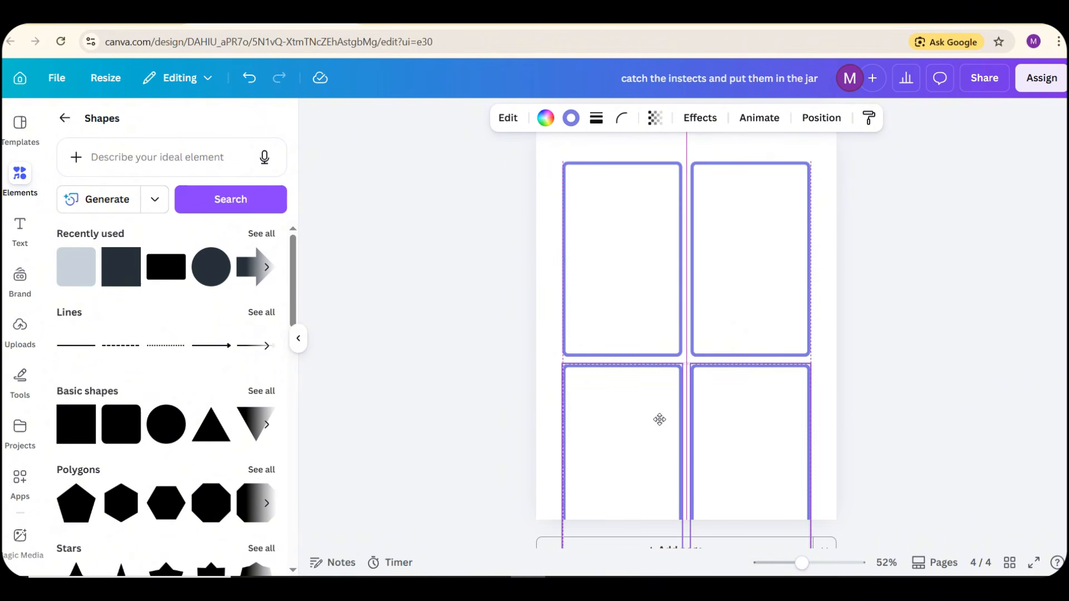
Shorten all four rectangles together so that the grid fits within the height of page 4
{"action": "left_click_drag", "start_coordinate": [915, 460], "coordinate": [666, 340]}
{"action": "scroll", "coordinate": [676, 363], "scroll_direction": "down", "scroll_amount": 1}
{"action": "left_click_drag", "start_coordinate": [686, 534], "coordinate": [670, 481]}
{"action": "scroll", "coordinate": [669, 471], "scroll_direction": "up", "scroll_amount": 1}
{"action": "left_click_drag", "start_coordinate": [661, 434], "coordinate": [644, 434]}
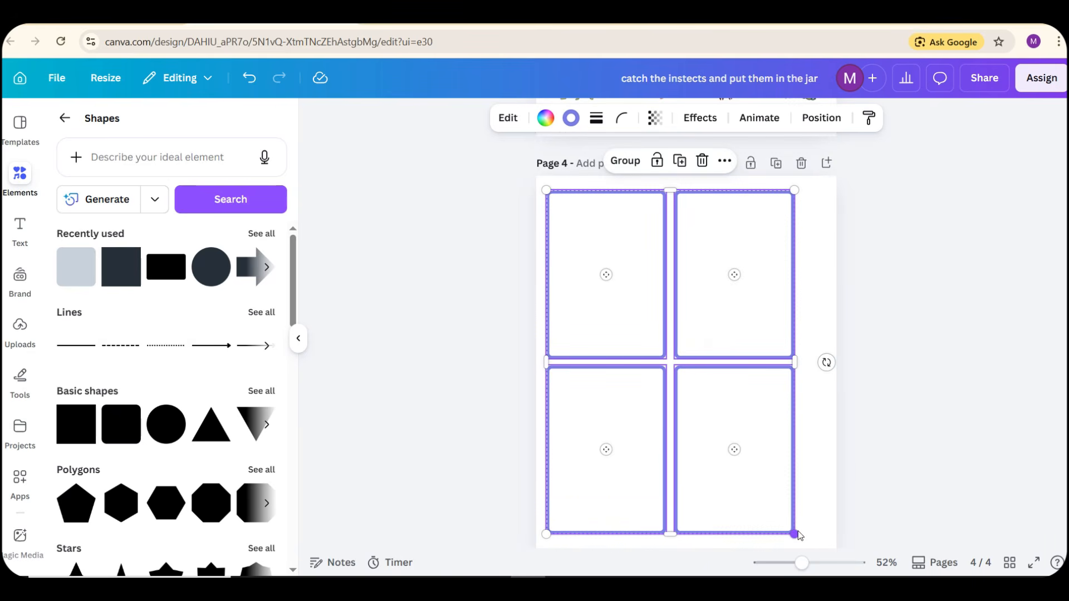
Enlarge the four-rectangle grid to nearly fill page 4 and centre it on the page
{"action": "left_click_drag", "start_coordinate": [796, 534], "coordinate": [813, 557]}
{"action": "scroll", "coordinate": [781, 480], "scroll_direction": "down", "scroll_amount": 1}
{"action": "scroll", "coordinate": [775, 463], "scroll_direction": "down", "scroll_amount": 1}
{"action": "left_click_drag", "start_coordinate": [721, 379], "coordinate": [724, 374]}
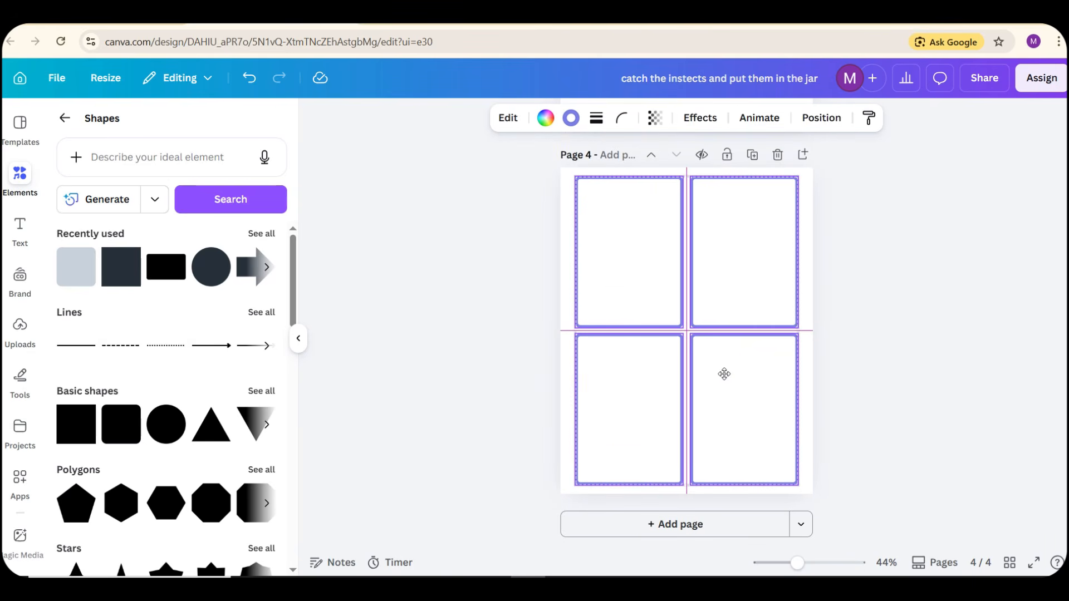
{"action": "left_click", "coordinate": [853, 386]}
{"action": "scroll", "coordinate": [463, 248], "scroll_direction": "up", "scroll_amount": 1}
{"action": "scroll", "coordinate": [462, 248], "scroll_direction": "up", "scroll_amount": 4}
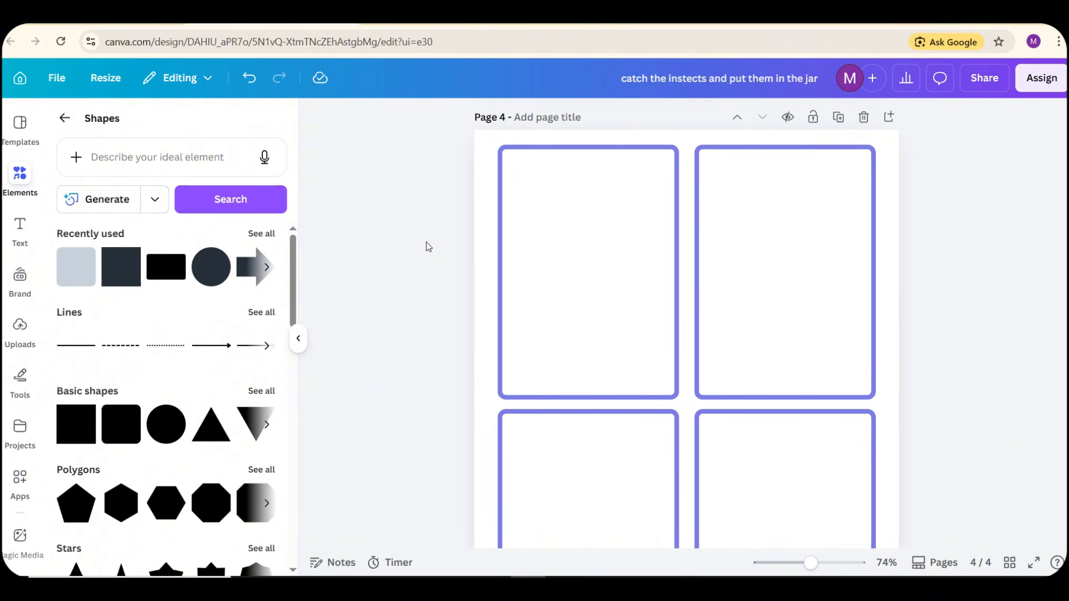
Add a text box to page 4 in the Genty Sans font that reads "2"
{"action": "scroll", "coordinate": [423, 244], "scroll_direction": "up", "scroll_amount": 2}
{"action": "scroll", "coordinate": [420, 242], "scroll_direction": "up", "scroll_amount": 3}
{"action": "scroll", "coordinate": [420, 242], "scroll_direction": "down", "scroll_amount": 2}
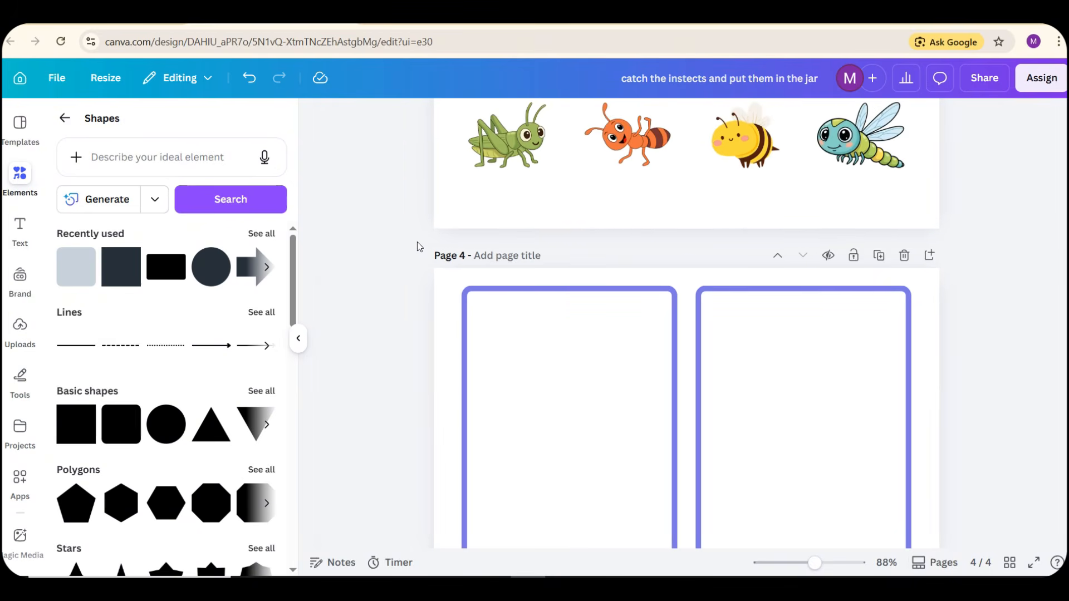
{"action": "key", "text": "t"}
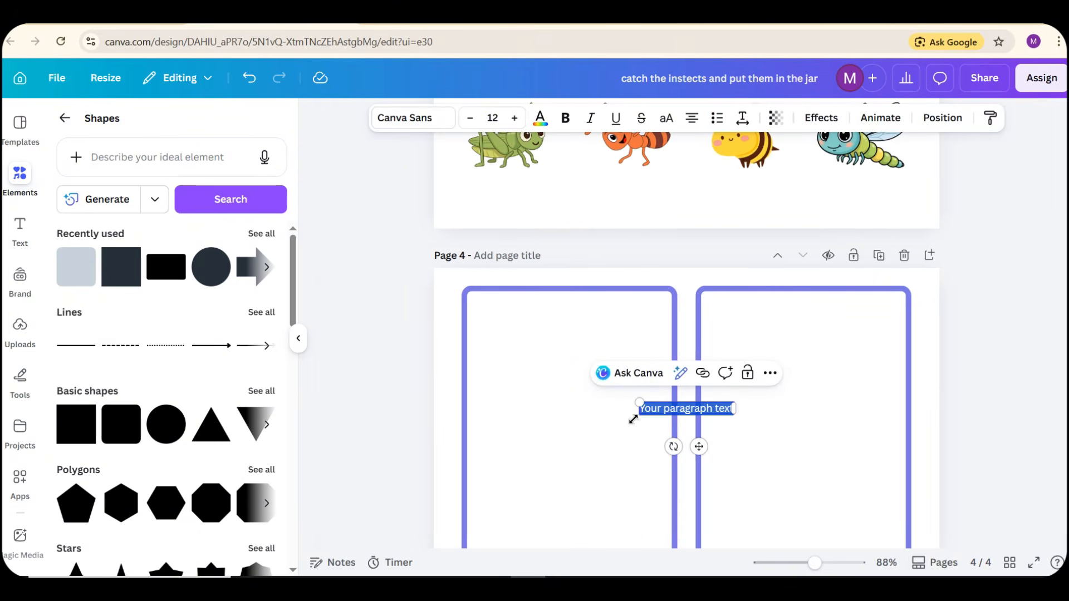
{"action": "left_click_drag", "start_coordinate": [633, 420], "coordinate": [493, 432]}
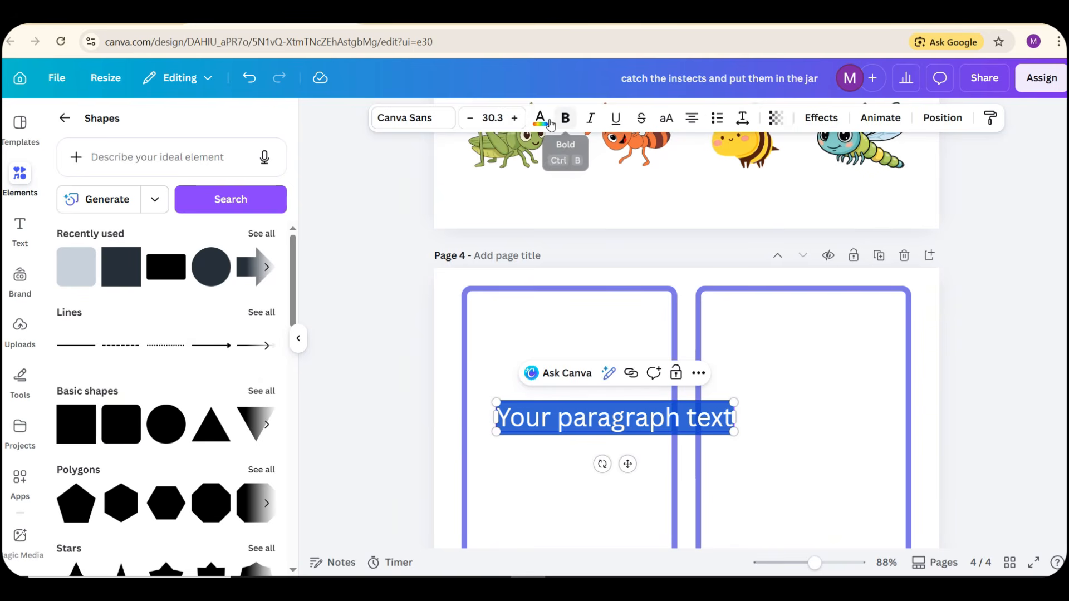
{"action": "left_click", "coordinate": [435, 127]}
{"action": "left_click", "coordinate": [148, 308]}
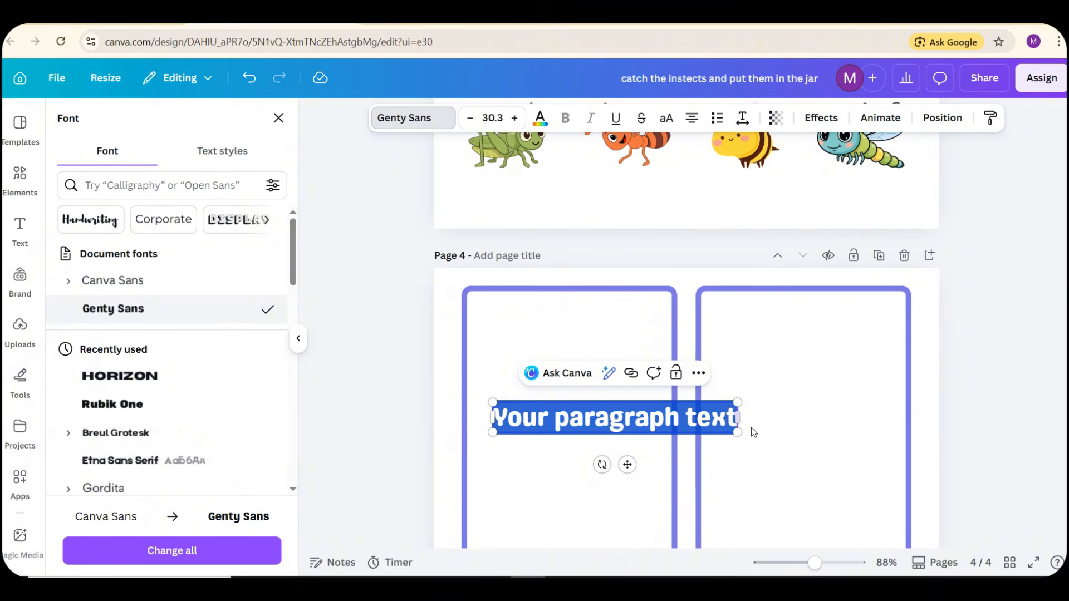
{"action": "type", "text": "2"}
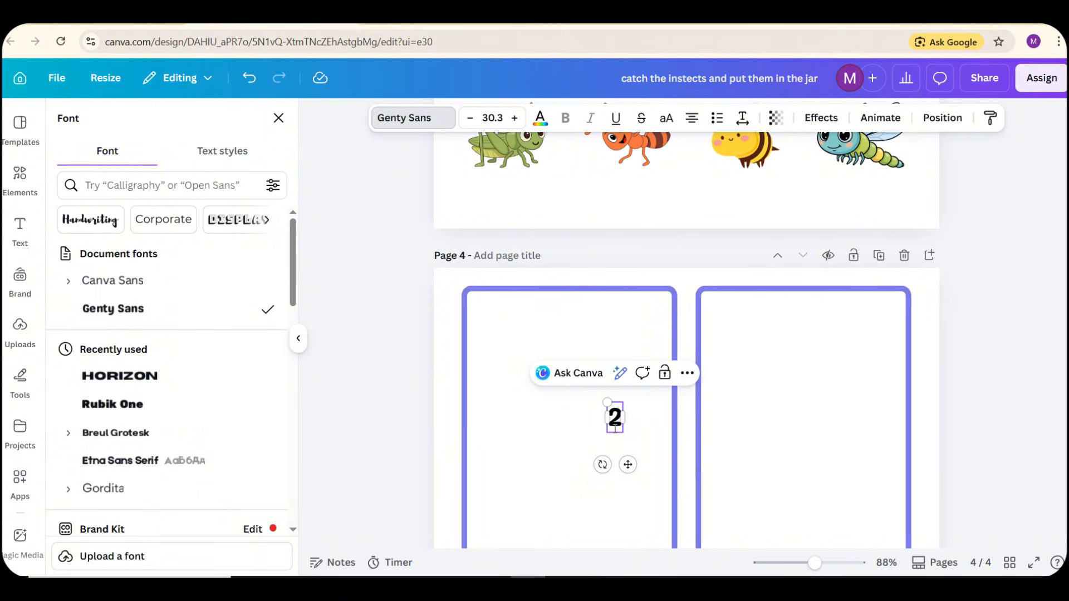
Enlarge the "2" to a font size of about 53 and place it in the upper-left corner of the first card
{"action": "left_click_drag", "start_coordinate": [606, 432], "coordinate": [516, 370]}
{"action": "left_click", "coordinate": [437, 458]}
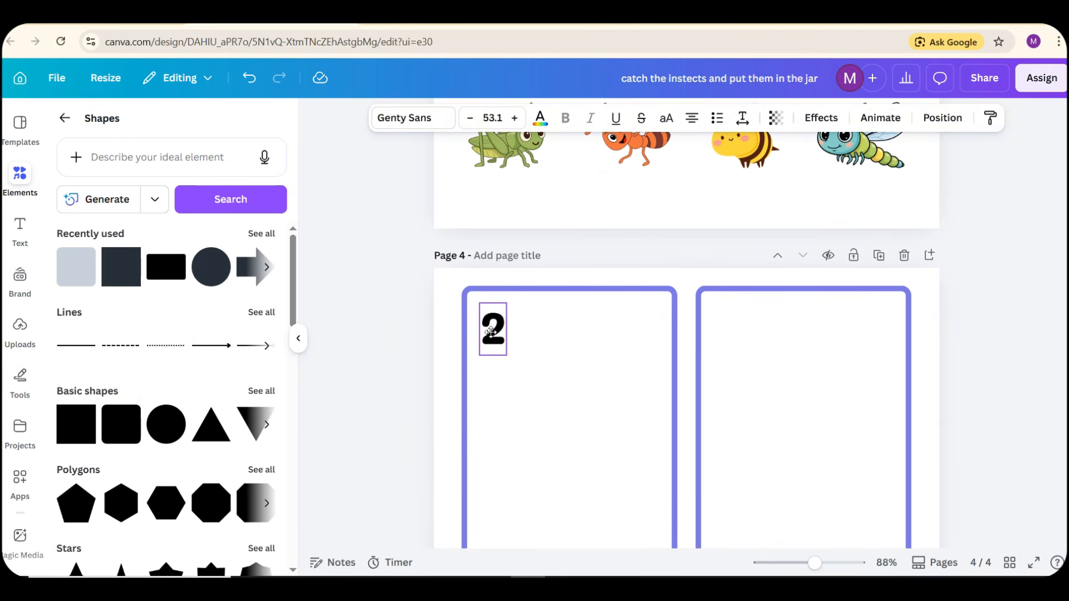
{"action": "left_click_drag", "start_coordinate": [490, 332], "coordinate": [505, 341]}
Duplicate the "2" three times to form an evenly spaced column of four down the first card
{"action": "key", "text": "ctrl+d"}
{"action": "left_click_drag", "start_coordinate": [515, 356], "coordinate": [508, 405]}
{"action": "key", "text": "ctrl+d"}
{"action": "scroll", "coordinate": [538, 310], "scroll_direction": "down", "scroll_amount": 2}
{"action": "key", "text": "ctrl+d"}
{"action": "left_click", "coordinate": [466, 399]}
{"action": "left_click_drag", "start_coordinate": [440, 170], "coordinate": [524, 441]}
{"action": "left_click_drag", "start_coordinate": [511, 363], "coordinate": [511, 353]}
{"action": "scroll", "coordinate": [511, 353], "scroll_direction": "up", "scroll_amount": 1}
Duplicate the column of four numbers and align the copy in the upper-right card
{"action": "left_click_drag", "start_coordinate": [443, 245], "coordinate": [520, 485]}
{"action": "key", "text": "ctrl+d"}
{"action": "left_click_drag", "start_coordinate": [522, 295], "coordinate": [743, 287]}
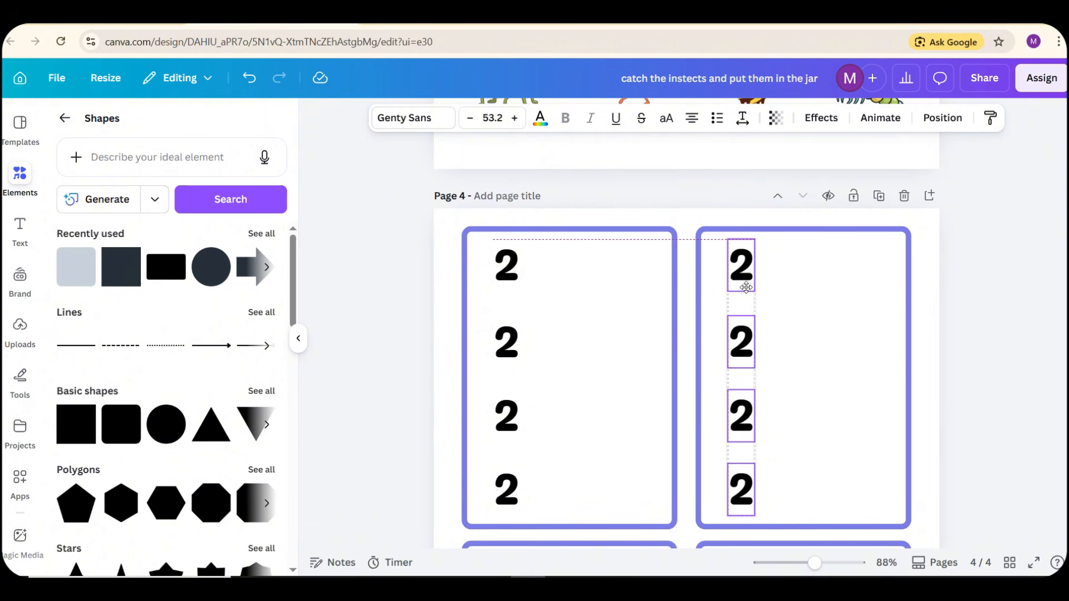
Duplicate both number columns together and place the copies in the two lower cards
{"action": "scroll", "coordinate": [746, 287], "scroll_direction": "down", "scroll_amount": 1}
{"action": "left_click", "coordinate": [507, 196], "text": "shift"}
{"action": "left_click", "coordinate": [507, 272], "text": "shift"}
{"action": "left_click", "coordinate": [507, 346], "text": "shift"}
{"action": "left_click", "coordinate": [508, 421], "text": "shift"}
{"action": "key", "text": "ctrl+d"}
{"action": "left_click_drag", "start_coordinate": [516, 215], "coordinate": [507, 515]}
{"action": "scroll", "coordinate": [516, 423], "scroll_direction": "down", "scroll_amount": 4}
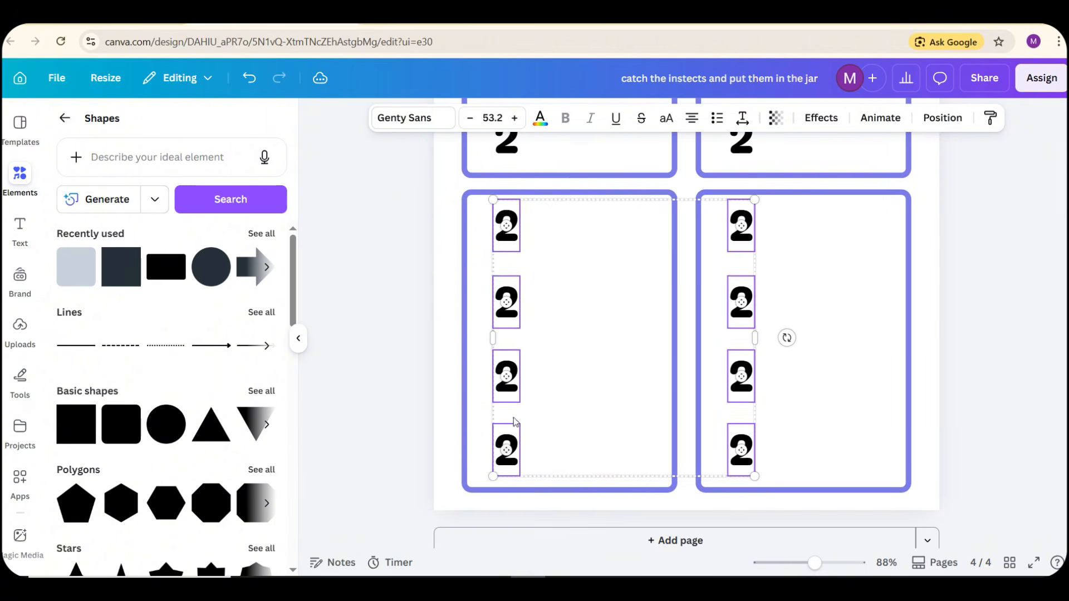
Copy a ladybug and a snail from page 2 onto page 4
{"action": "scroll", "coordinate": [764, 329], "scroll_direction": "down", "scroll_amount": 3}
{"action": "scroll", "coordinate": [743, 326], "scroll_direction": "up", "scroll_amount": 6}
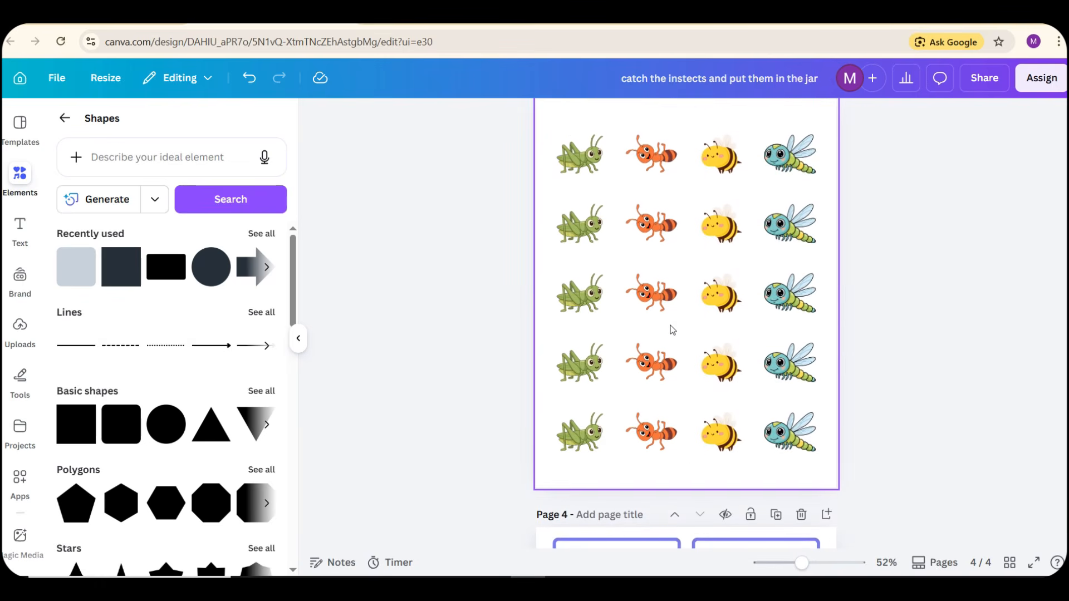
{"action": "scroll", "coordinate": [673, 329], "scroll_direction": "up", "scroll_amount": 6}
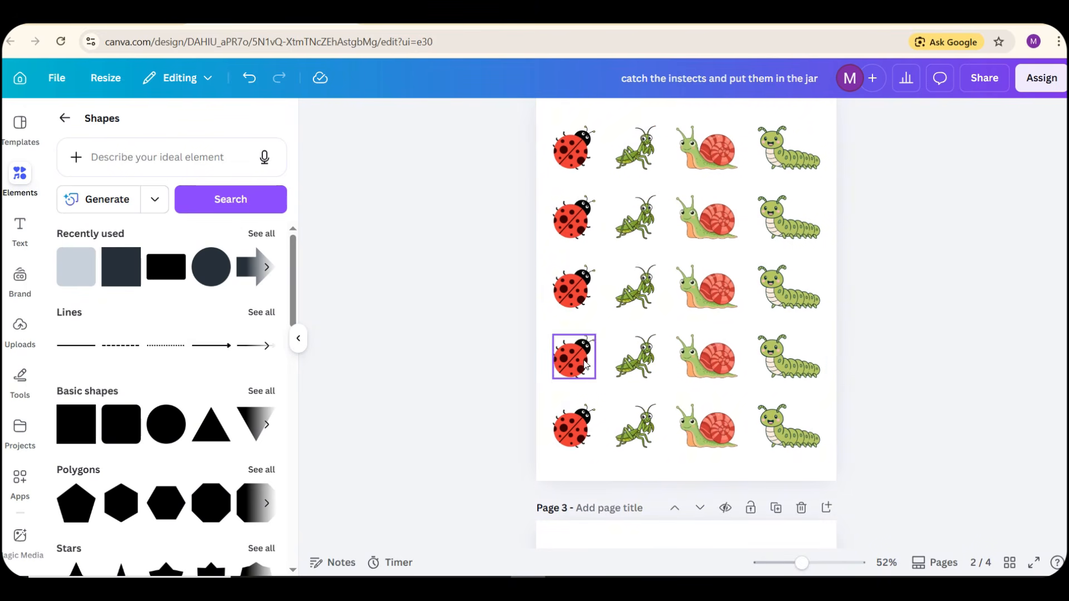
{"action": "left_click", "coordinate": [584, 365]}
{"action": "left_click", "coordinate": [736, 406], "text": "shift"}
{"action": "scroll", "coordinate": [695, 421], "scroll_direction": "down", "scroll_amount": 10}
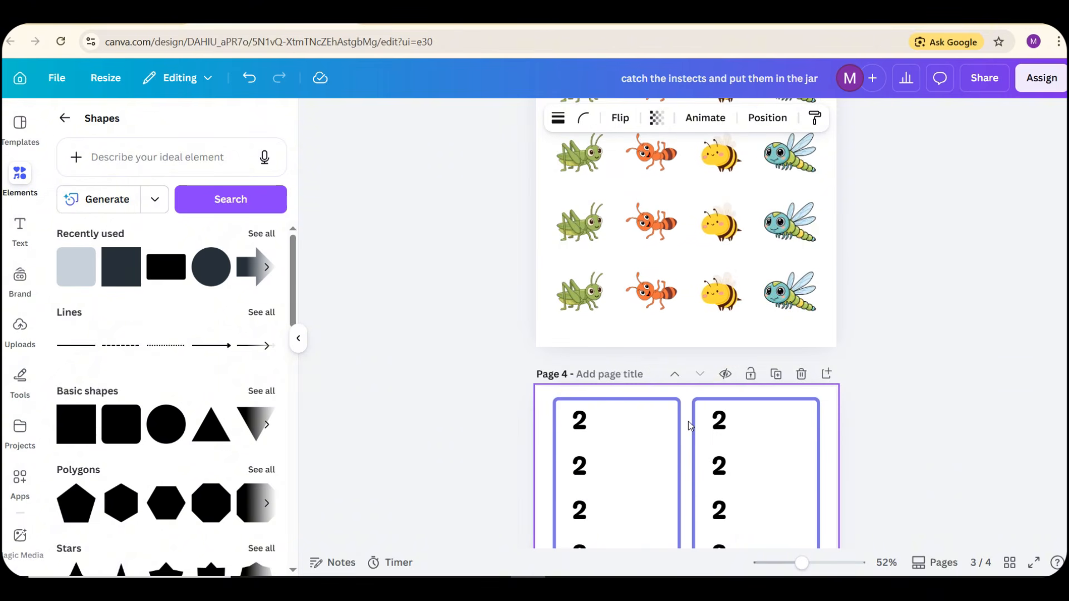
Shrink the ladybug and place it beside the first number in the upper-left card
{"action": "left_click_drag", "start_coordinate": [586, 521], "coordinate": [646, 338]}
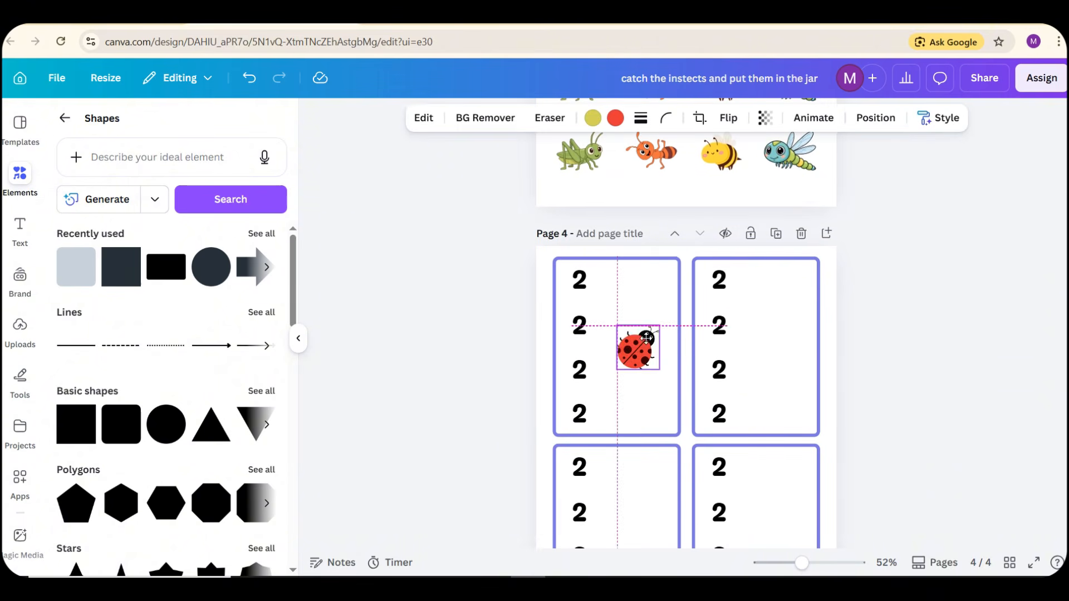
{"action": "left_click_drag", "start_coordinate": [645, 293], "coordinate": [644, 292]}
{"action": "scroll", "coordinate": [580, 276], "scroll_direction": "up", "scroll_amount": 5}
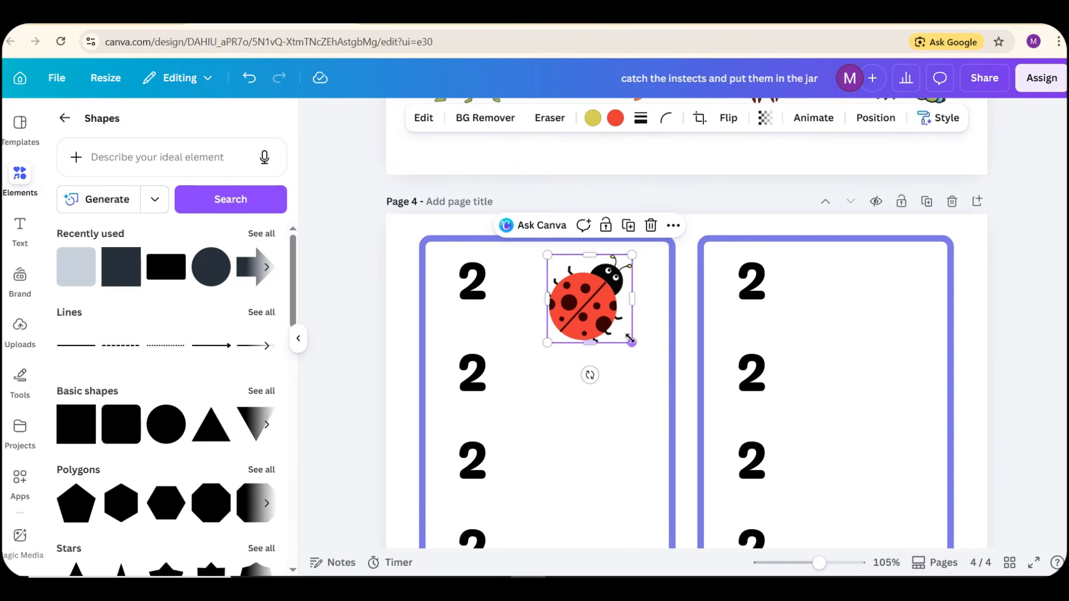
{"action": "left_click_drag", "start_coordinate": [630, 340], "coordinate": [557, 278]}
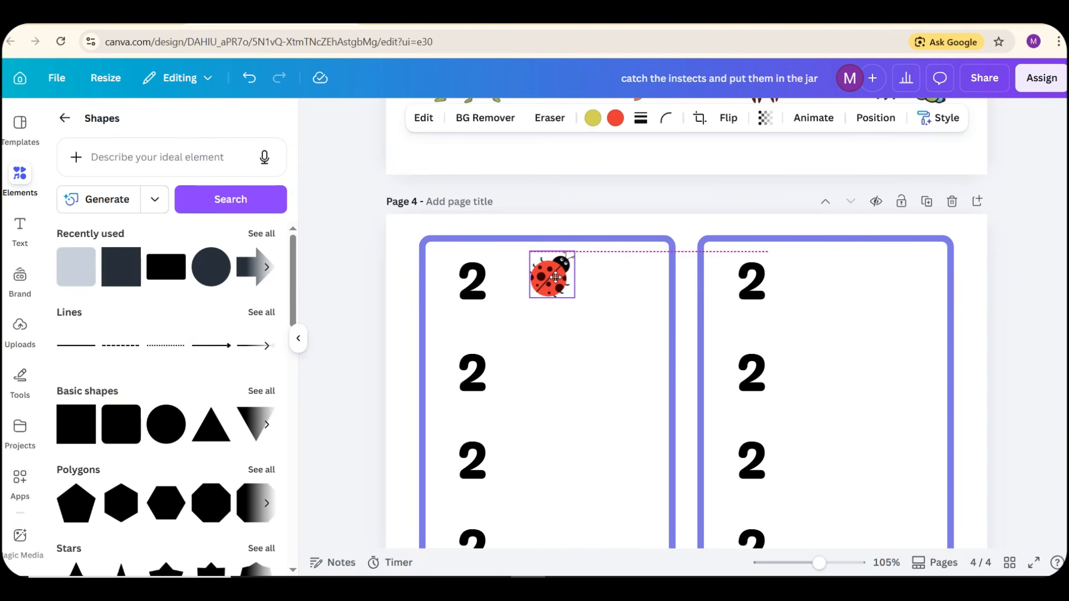
Shrink the snail and place it beside the second number in the upper-left card
{"action": "scroll", "coordinate": [566, 339], "scroll_direction": "down", "scroll_amount": 5}
{"action": "scroll", "coordinate": [585, 420], "scroll_direction": "down", "scroll_amount": 5}
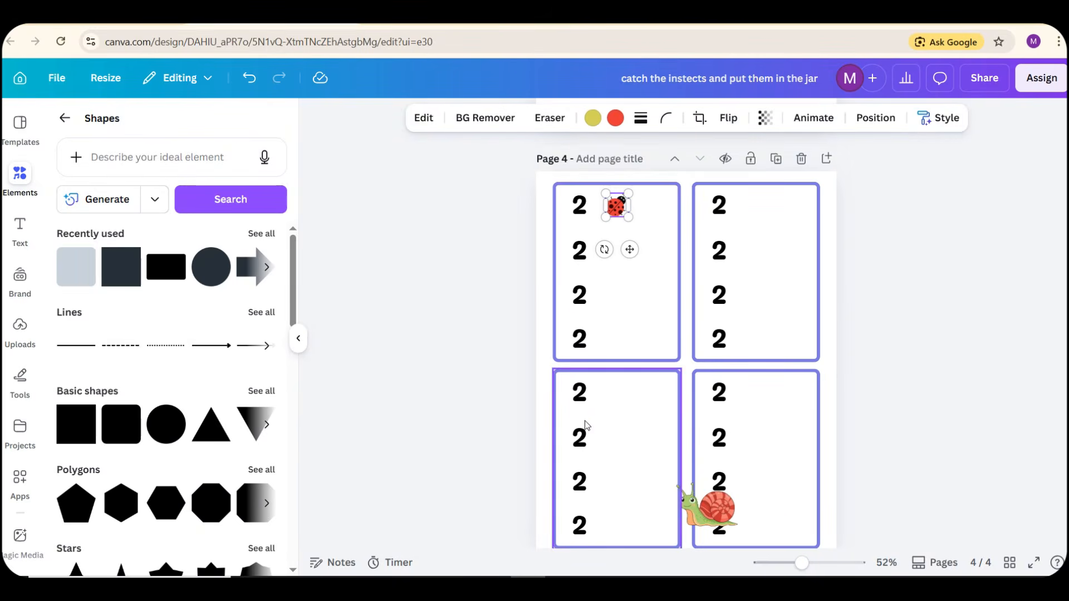
{"action": "left_click_drag", "start_coordinate": [702, 502], "coordinate": [619, 248]}
{"action": "scroll", "coordinate": [569, 259], "scroll_direction": "up", "scroll_amount": 5}
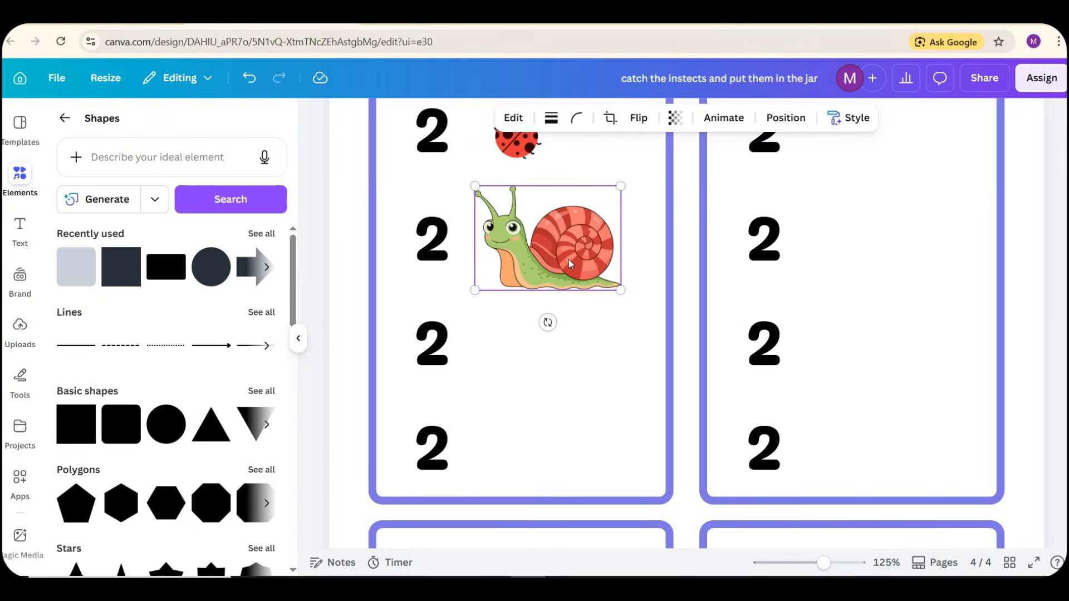
{"action": "scroll", "coordinate": [563, 278], "scroll_direction": "up", "scroll_amount": 3}
{"action": "left_click_drag", "start_coordinate": [620, 431], "coordinate": [563, 387]}
Copy an ant and a bee from page 3 and paste them onto page 4
{"action": "scroll", "coordinate": [545, 357], "scroll_direction": "down", "scroll_amount": 5}
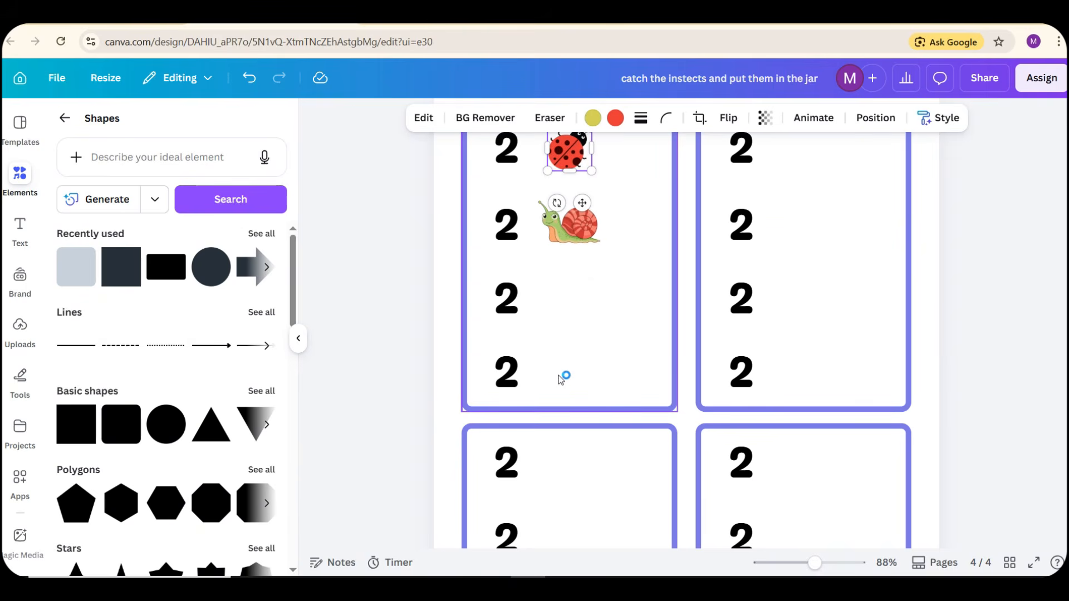
{"action": "scroll", "coordinate": [567, 368], "scroll_direction": "up", "scroll_amount": 8}
{"action": "left_click", "coordinate": [713, 408]}
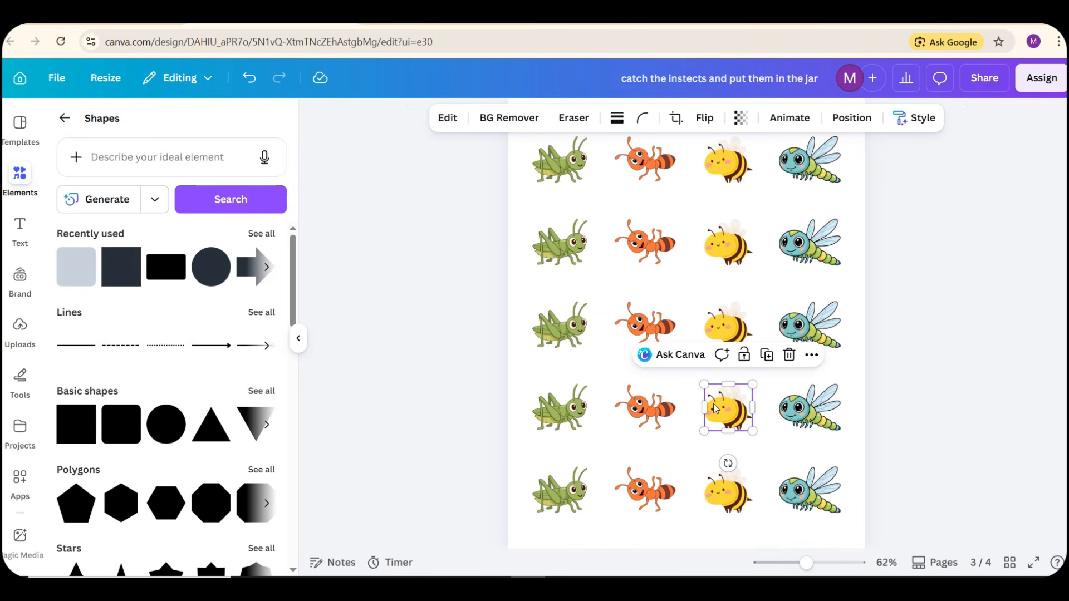
{"action": "left_click", "coordinate": [663, 411], "text": "shift"}
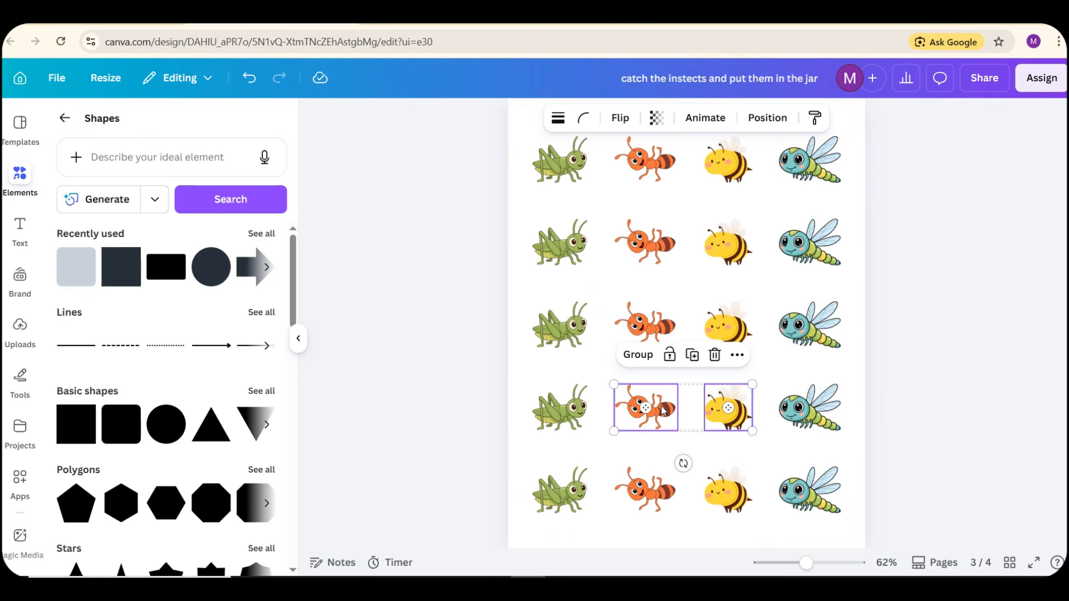
{"action": "scroll", "coordinate": [664, 410], "scroll_direction": "down", "scroll_amount": 6}
{"action": "scroll", "coordinate": [642, 383], "scroll_direction": "up", "scroll_amount": 3, "text": "ctrl"}
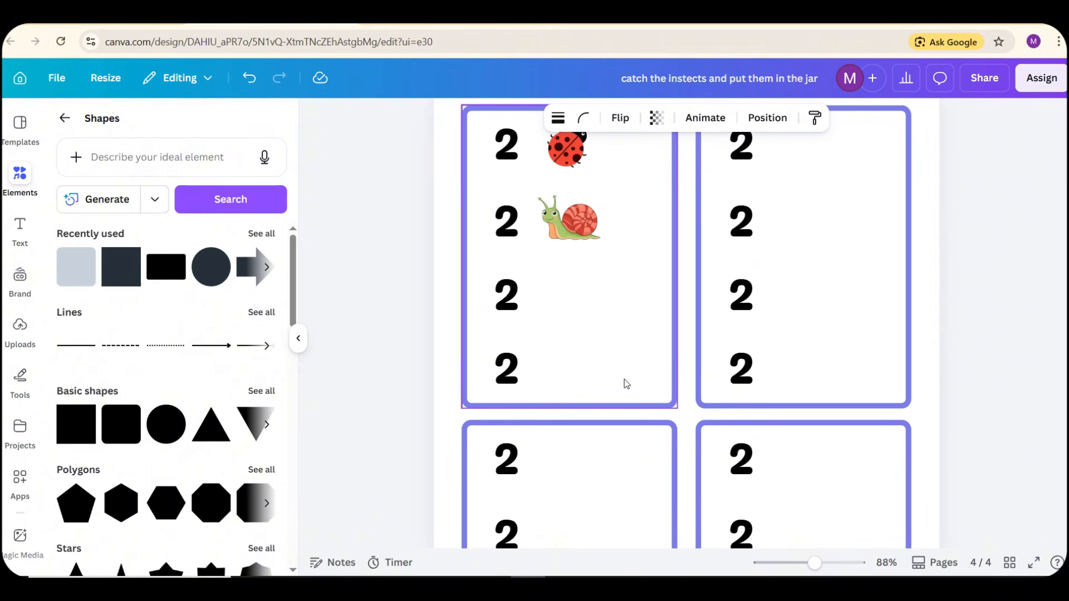
{"action": "scroll", "coordinate": [603, 377], "scroll_direction": "up", "scroll_amount": 1, "text": "ctrl"}
{"action": "key", "text": "ctrl+v"}
Shrink the ant and the bee and place them beside the third and fourth numbers in the upper-left card
{"action": "left_click", "coordinate": [401, 409]}
{"action": "mouse_move", "coordinate": [620, 336]}
{"action": "left_mouse_down"}
{"action": "mouse_move", "coordinate": [554, 363]}
{"action": "mouse_move", "coordinate": [600, 334]}
{"action": "left_mouse_up"}
{"action": "left_click_drag", "start_coordinate": [603, 402], "coordinate": [595, 396]}
{"action": "left_click_drag", "start_coordinate": [558, 360], "coordinate": [559, 361]}
{"action": "left_click_drag", "start_coordinate": [746, 339], "coordinate": [546, 467]}
{"action": "left_click_drag", "start_coordinate": [601, 500], "coordinate": [581, 480]}
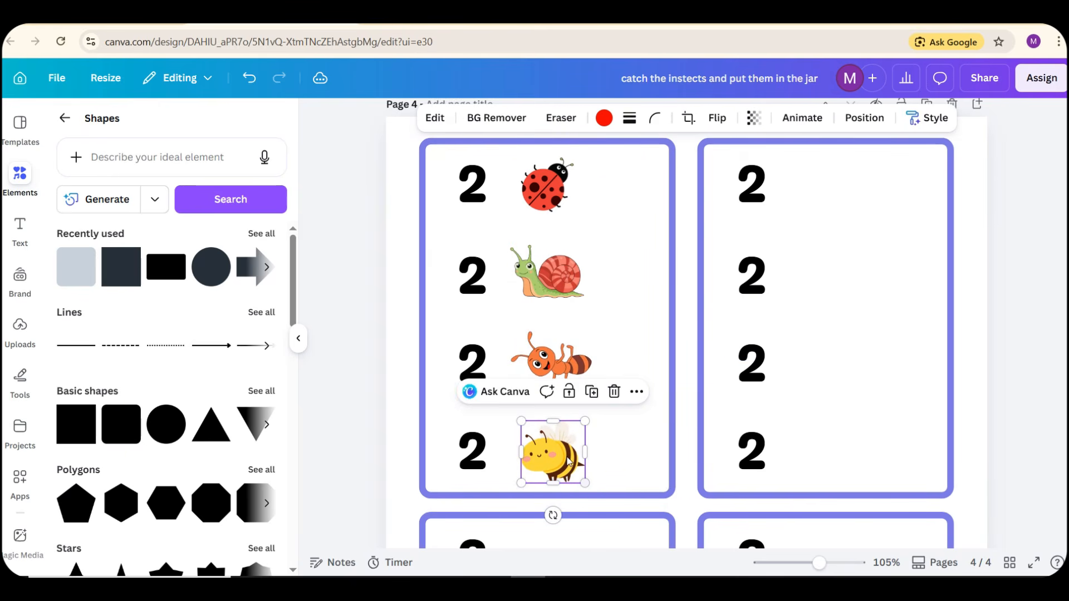
{"action": "left_click", "coordinate": [399, 483]}
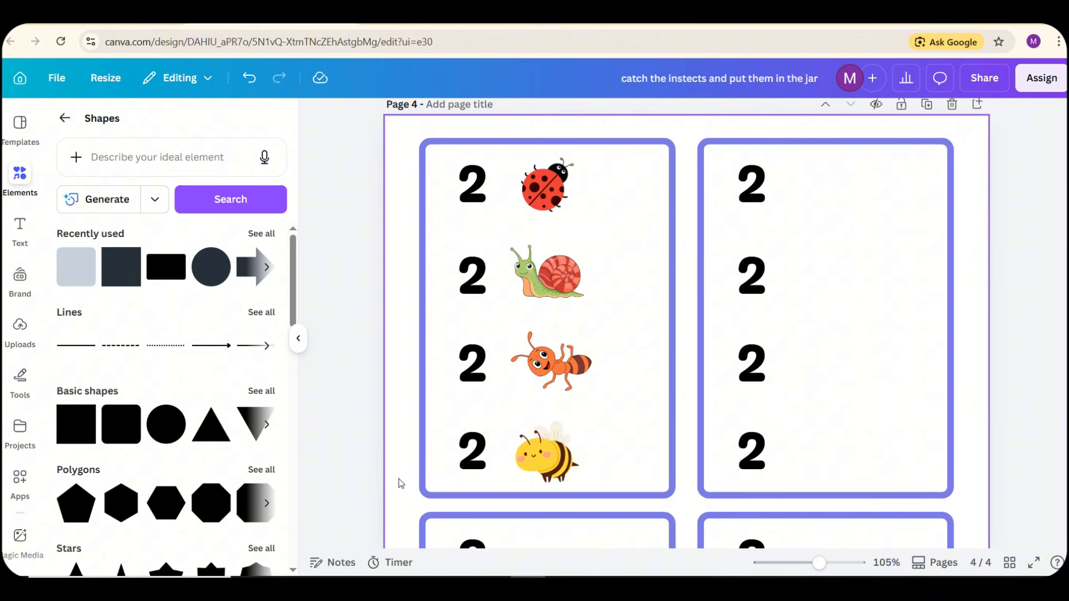
Change the upper-left card's ladybug number to 1, ant number to 3 and bee number to 1
{"action": "left_click", "coordinate": [469, 203]}
{"action": "double_click", "coordinate": [481, 372]}
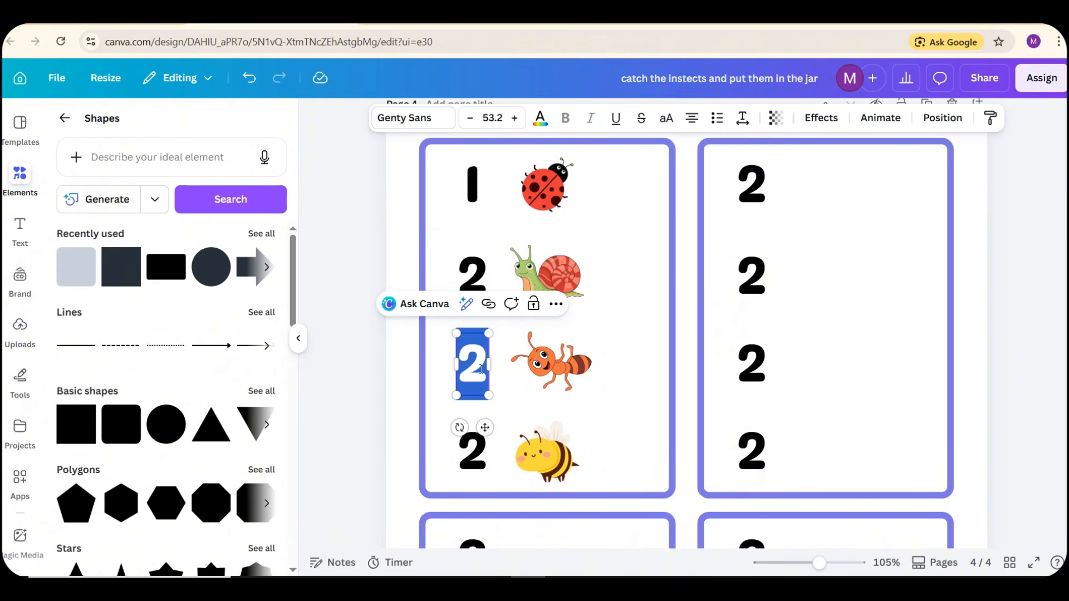
{"action": "left_click", "coordinate": [482, 453]}
{"action": "type", "text": "1"}
{"action": "left_click", "coordinate": [385, 463]}
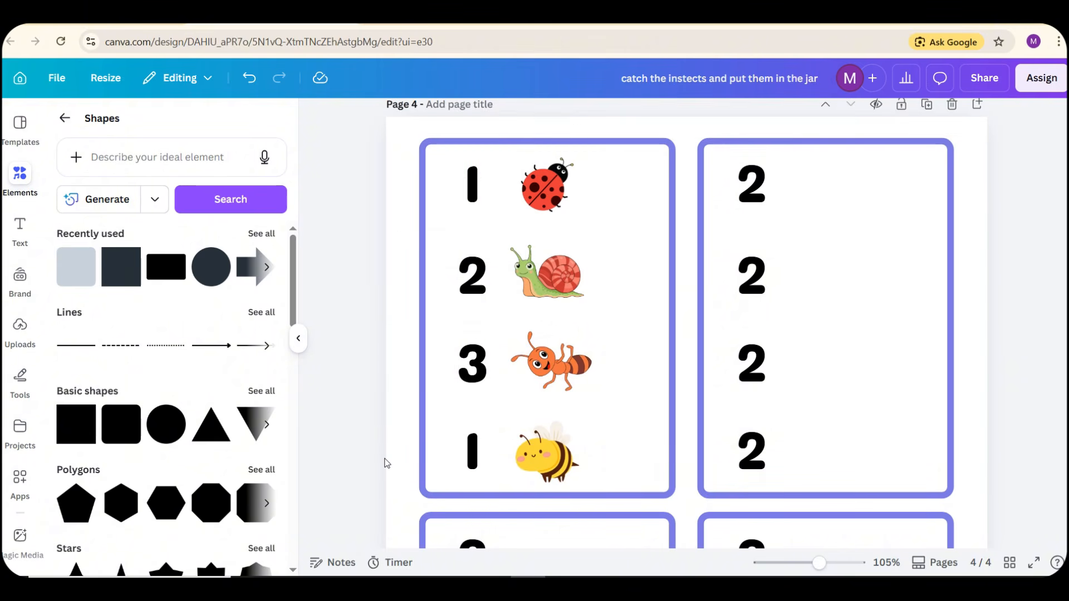
{"action": "scroll", "coordinate": [535, 281], "scroll_direction": "down", "scroll_amount": 2}
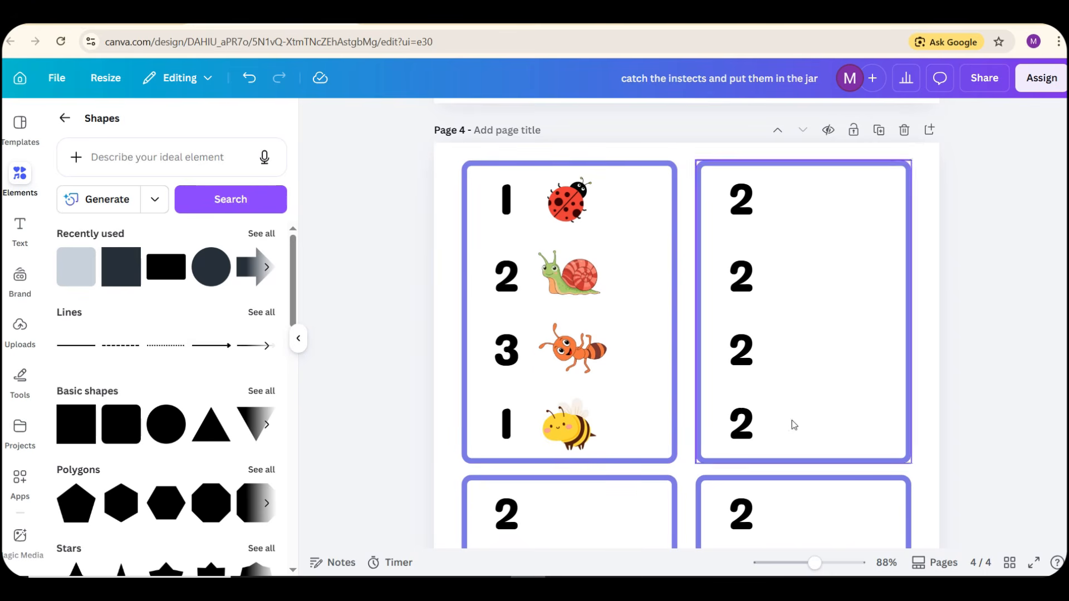
{"action": "scroll", "coordinate": [773, 261], "scroll_direction": "down", "scroll_amount": 3}
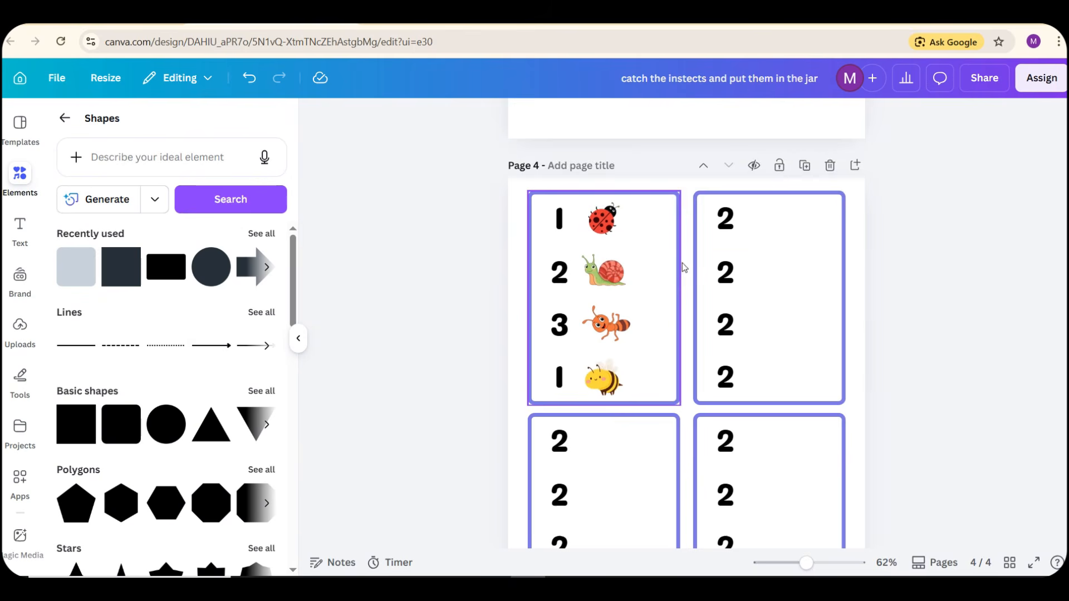
{"action": "scroll", "coordinate": [683, 267], "scroll_direction": "up", "scroll_amount": 5}
{"action": "left_click", "coordinate": [561, 355]}
{"action": "left_click", "coordinate": [646, 354], "text": "shift"}
{"action": "left_click", "coordinate": [728, 354], "text": "shift"}
{"action": "scroll", "coordinate": [780, 379], "scroll_direction": "down", "scroll_amount": 4}
{"action": "left_click", "coordinate": [835, 405]}
Duplicate the upper-left card's bee and place the copy beside the first number in the upper-right card
{"action": "left_click", "coordinate": [603, 448]}
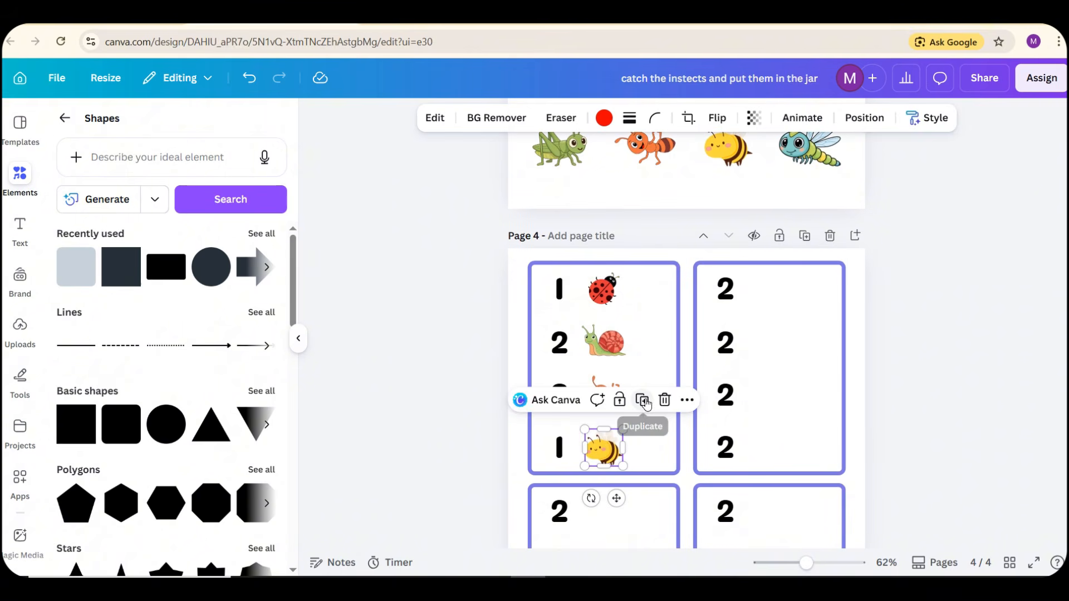
{"action": "left_click", "coordinate": [642, 401]}
{"action": "left_click_drag", "start_coordinate": [610, 457], "coordinate": [770, 294]}
Copy a grasshopper and a dragonfly from page 3 and paste them onto page 4
{"action": "scroll", "coordinate": [691, 320], "scroll_direction": "up", "scroll_amount": 9}
{"action": "left_click", "coordinate": [562, 333]}
{"action": "scroll", "coordinate": [744, 414], "scroll_direction": "down", "scroll_amount": 2}
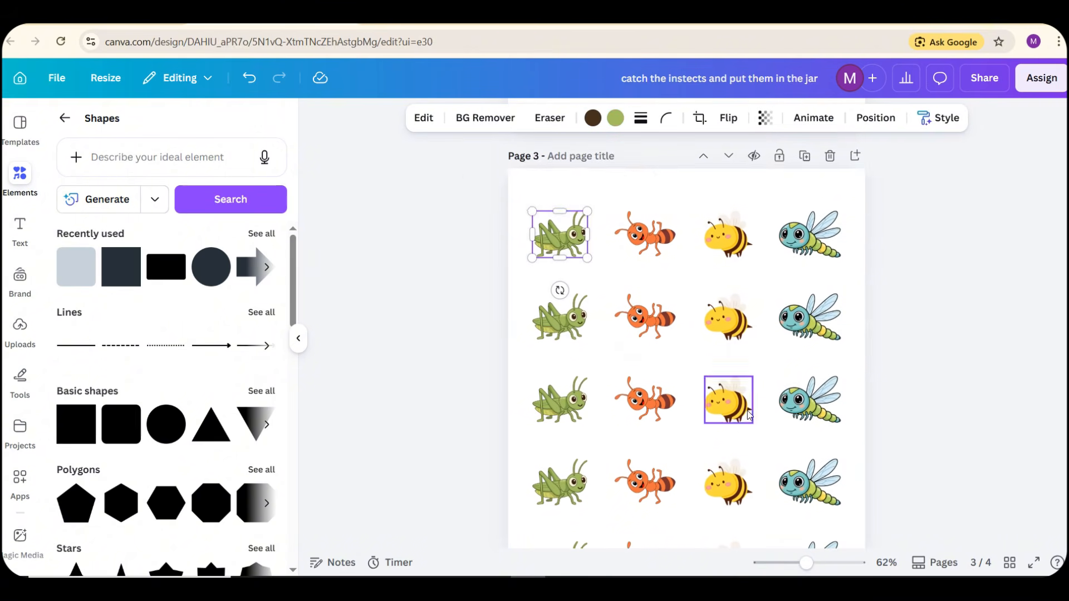
{"action": "left_click", "coordinate": [809, 482]}
{"action": "left_click", "coordinate": [566, 336], "text": "shift"}
{"action": "scroll", "coordinate": [971, 466], "scroll_direction": "down", "scroll_amount": 8}
{"action": "key", "text": "ctrl+v"}
{"action": "left_click", "coordinate": [971, 466]}
Shrink the grasshopper and the dragonfly and place them beside the second and third numbers in the upper-right card
{"action": "left_click_drag", "start_coordinate": [564, 401], "coordinate": [771, 342]}
{"action": "scroll", "coordinate": [775, 346], "scroll_direction": "down", "scroll_amount": 3}
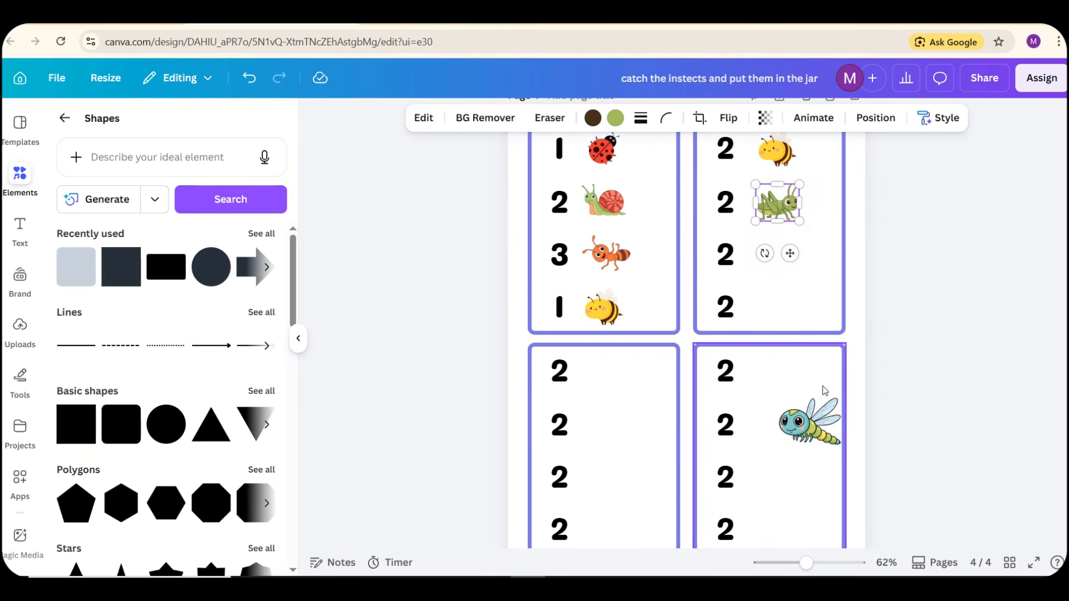
{"action": "left_click_drag", "start_coordinate": [804, 423], "coordinate": [806, 274]}
{"action": "scroll", "coordinate": [804, 276], "scroll_direction": "up", "scroll_amount": 3}
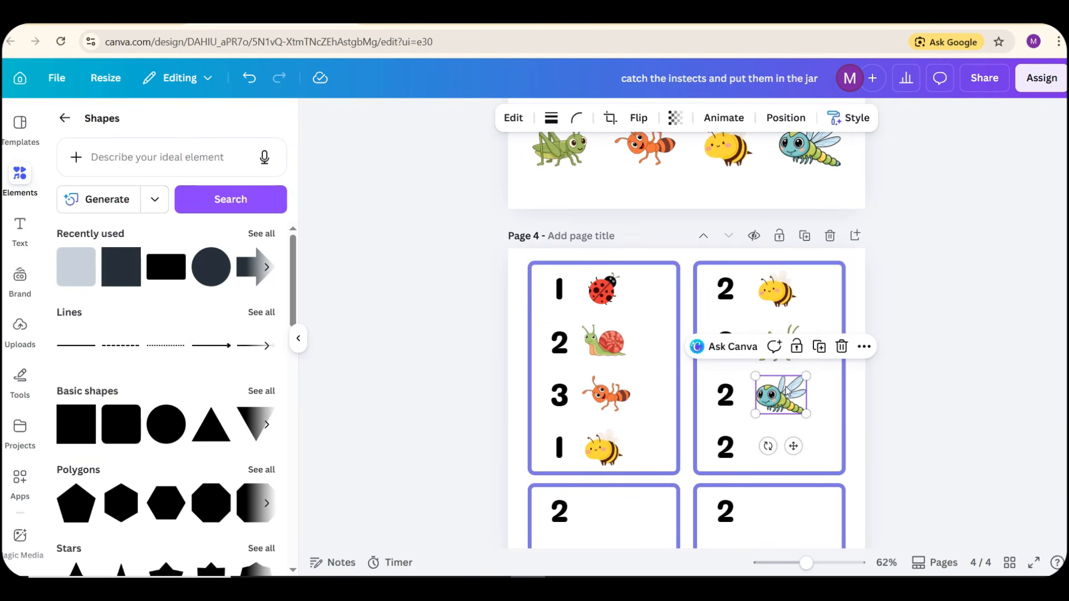
{"action": "left_click", "coordinate": [866, 406]}
Copy a caterpillar from page 2 onto page 4 and fit it beside the fourth number in the upper-right card
{"action": "scroll", "coordinate": [688, 413], "scroll_direction": "down", "scroll_amount": 1}
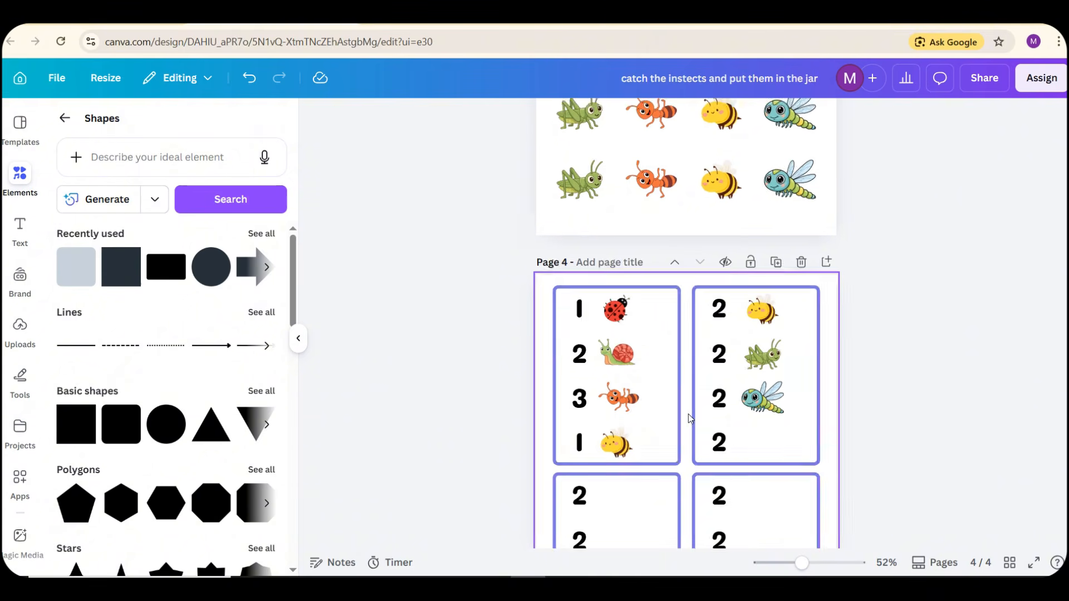
{"action": "scroll", "coordinate": [690, 413], "scroll_direction": "up", "scroll_amount": 12}
{"action": "scroll", "coordinate": [750, 401], "scroll_direction": "down", "scroll_amount": 8}
{"action": "left_click", "coordinate": [773, 373]}
{"action": "scroll", "coordinate": [773, 373], "scroll_direction": "down", "scroll_amount": 5}
{"action": "key", "text": "ctrl+v"}
{"action": "left_click_drag", "start_coordinate": [785, 533], "coordinate": [789, 387]}
{"action": "left_click_drag", "start_coordinate": [765, 373], "coordinate": [777, 372]}
{"action": "left_click", "coordinate": [789, 359]}
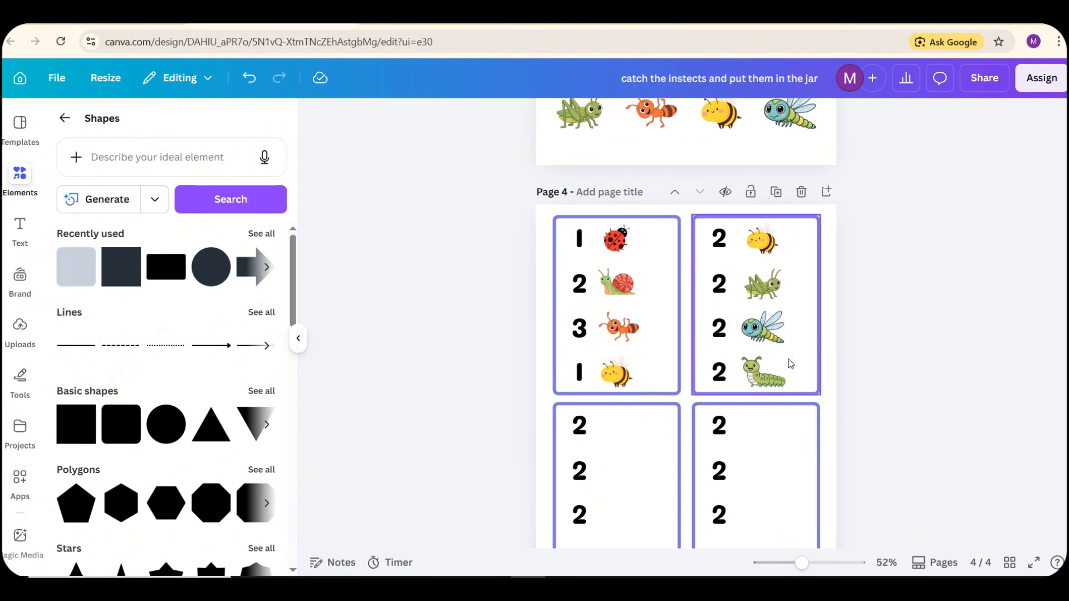
Change the upper-right card's bee number to 3, grasshopper number to 4 and dragonfly number to 1
{"action": "scroll", "coordinate": [760, 359], "scroll_direction": "down", "scroll_amount": 2}
{"action": "scroll", "coordinate": [760, 359], "scroll_direction": "up", "scroll_amount": 4}
{"action": "double_click", "coordinate": [734, 200]}
{"action": "type", "text": "3"}
{"action": "left_click", "coordinate": [735, 271]}
{"action": "double_click", "coordinate": [735, 272]}
{"action": "type", "text": "4"}
{"action": "double_click", "coordinate": [734, 327]}
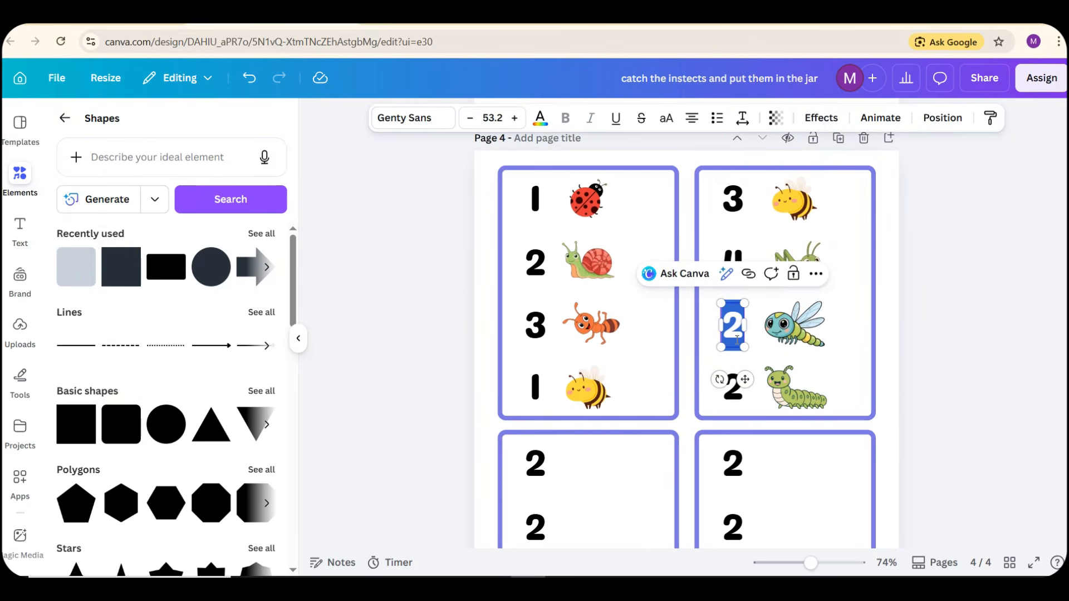
{"action": "type", "text": "1"}
{"action": "double_click", "coordinate": [734, 388]}
{"action": "left_click", "coordinate": [935, 380]}
{"action": "scroll", "coordinate": [926, 379], "scroll_direction": "down", "scroll_amount": 2}
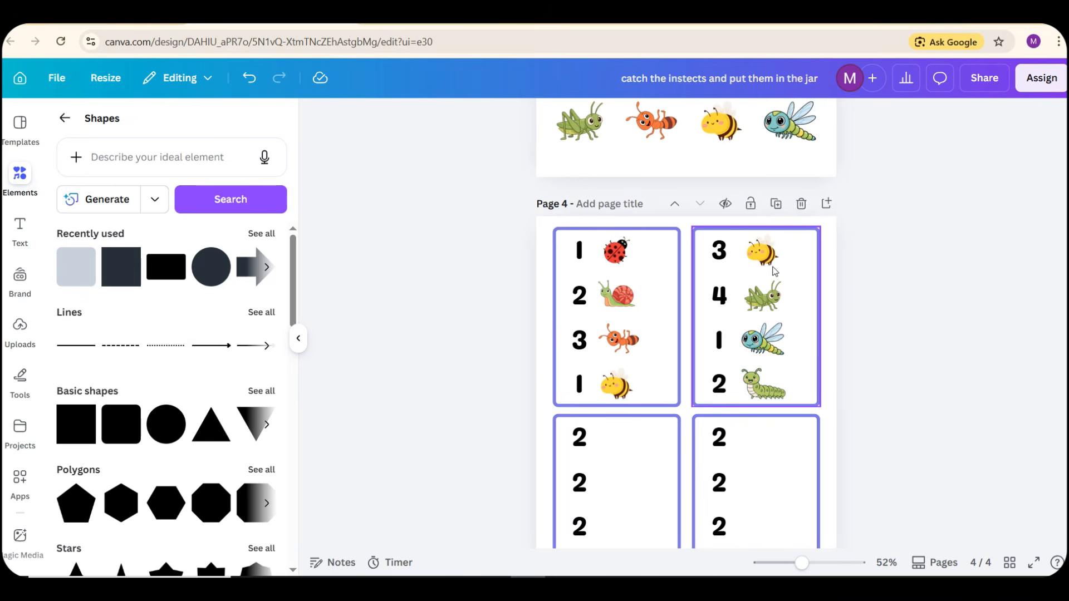
{"action": "scroll", "coordinate": [713, 383], "scroll_direction": "down", "scroll_amount": 2}
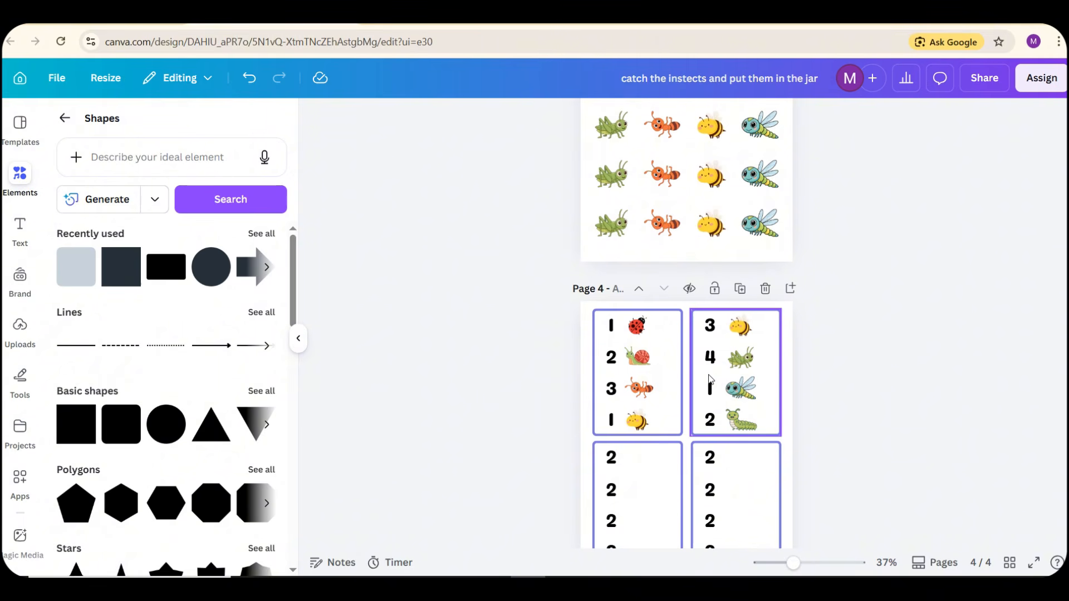
Copy a ladybug from page 2 and place it in the upper part of the jar on page 1
{"action": "scroll", "coordinate": [650, 369], "scroll_direction": "up", "scroll_amount": 3}
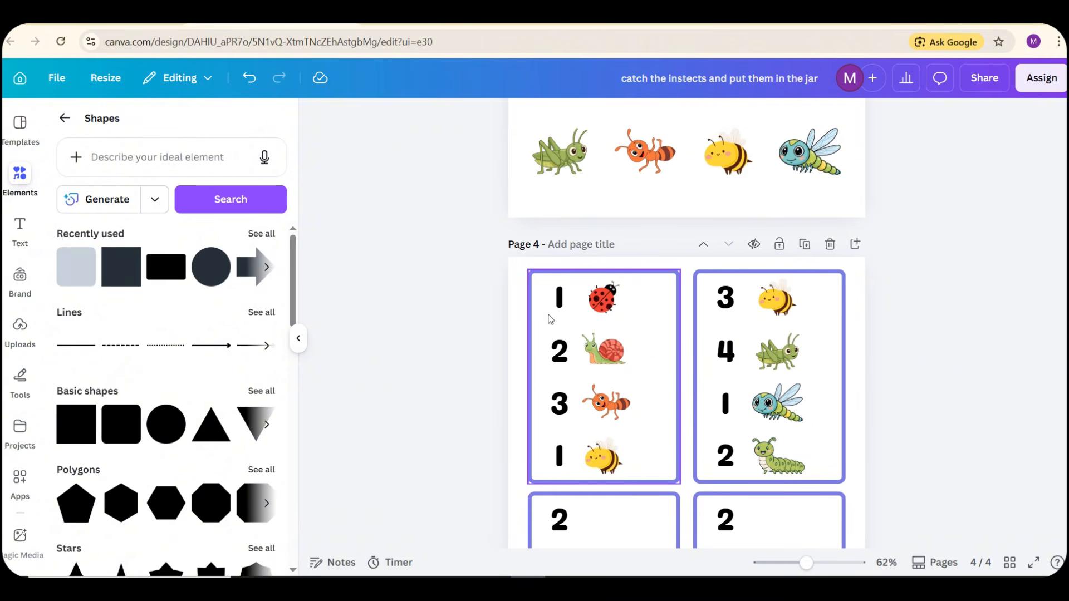
{"action": "scroll", "coordinate": [618, 349], "scroll_direction": "down", "scroll_amount": 3}
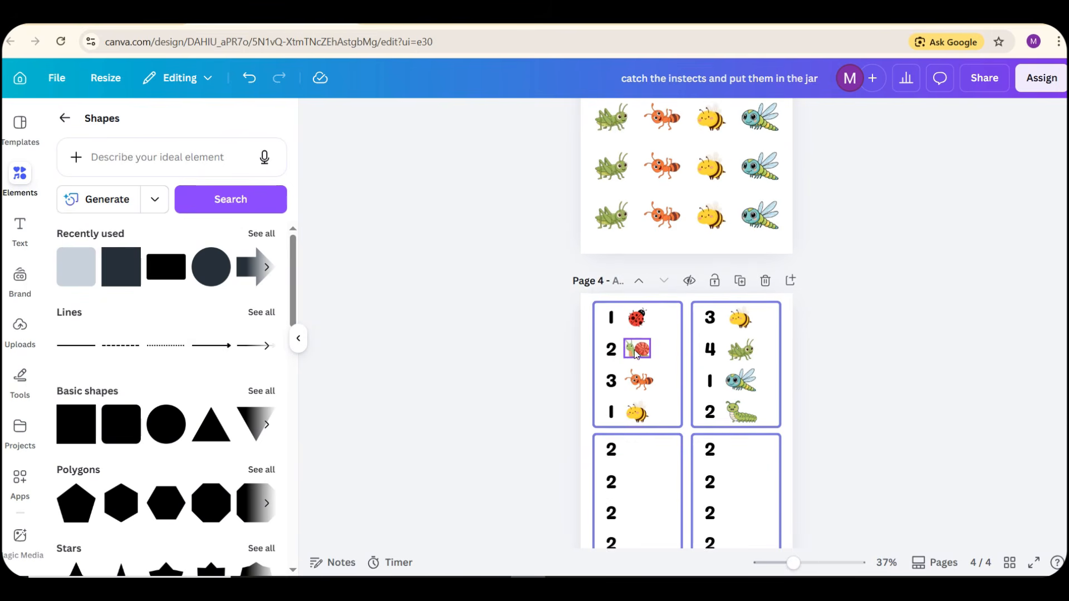
{"action": "scroll", "coordinate": [640, 356], "scroll_direction": "up", "scroll_amount": 10}
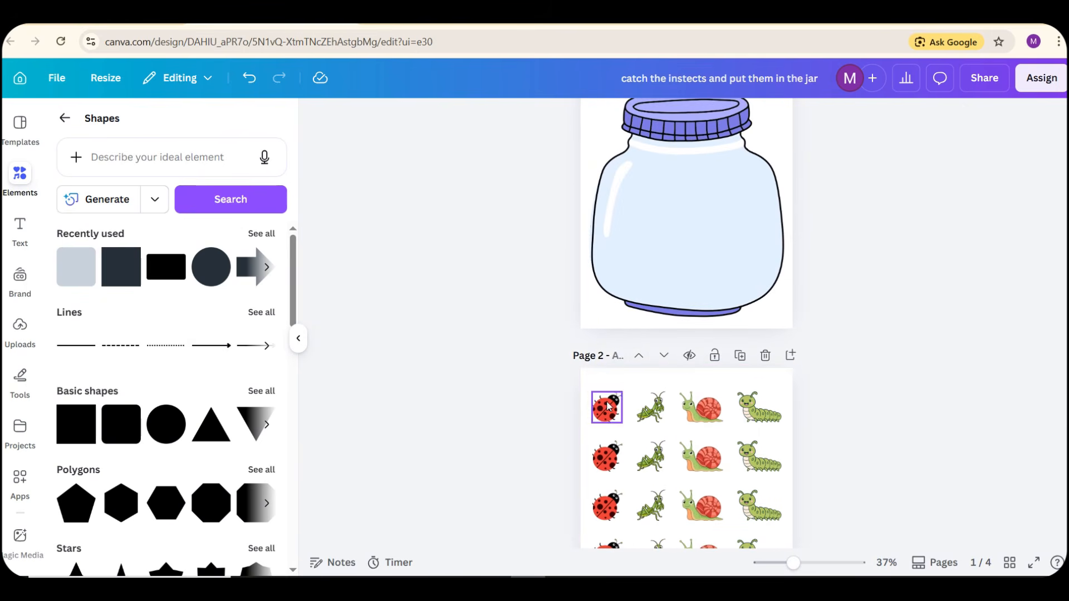
{"action": "left_click", "coordinate": [608, 407]}
{"action": "key", "text": "ctrl+c"}
{"action": "scroll", "coordinate": [613, 410], "scroll_direction": "up", "scroll_amount": 2}
{"action": "key", "text": "ctrl+v"}
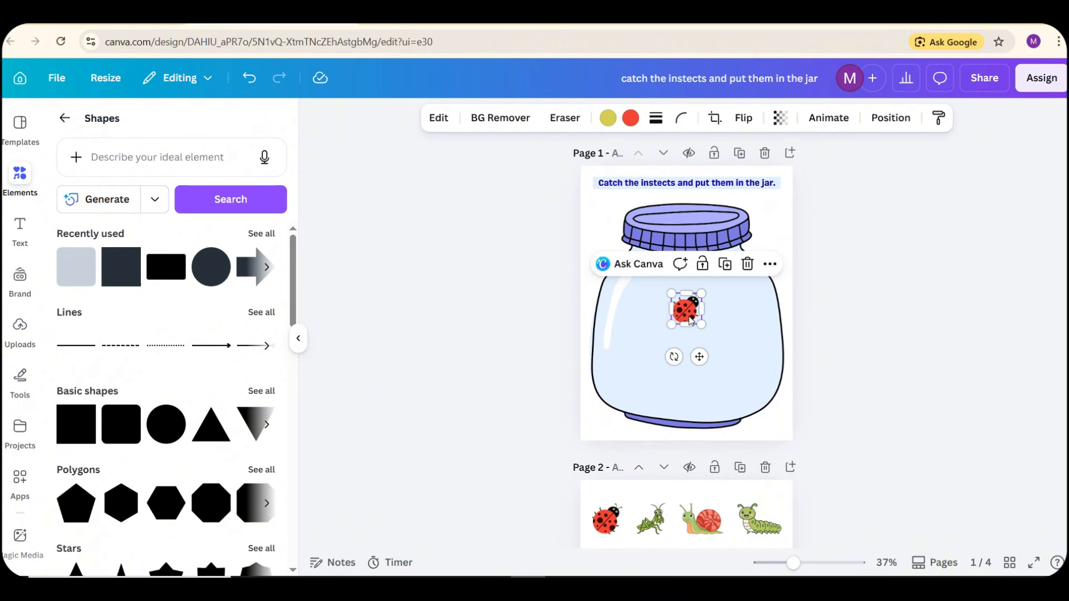
{"action": "left_click_drag", "start_coordinate": [689, 319], "coordinate": [727, 280]}
Copy two snails from page 2 and spread them out inside the jar on page 1
{"action": "scroll", "coordinate": [724, 284], "scroll_direction": "down", "scroll_amount": 3}
{"action": "scroll", "coordinate": [675, 388], "scroll_direction": "down", "scroll_amount": 10}
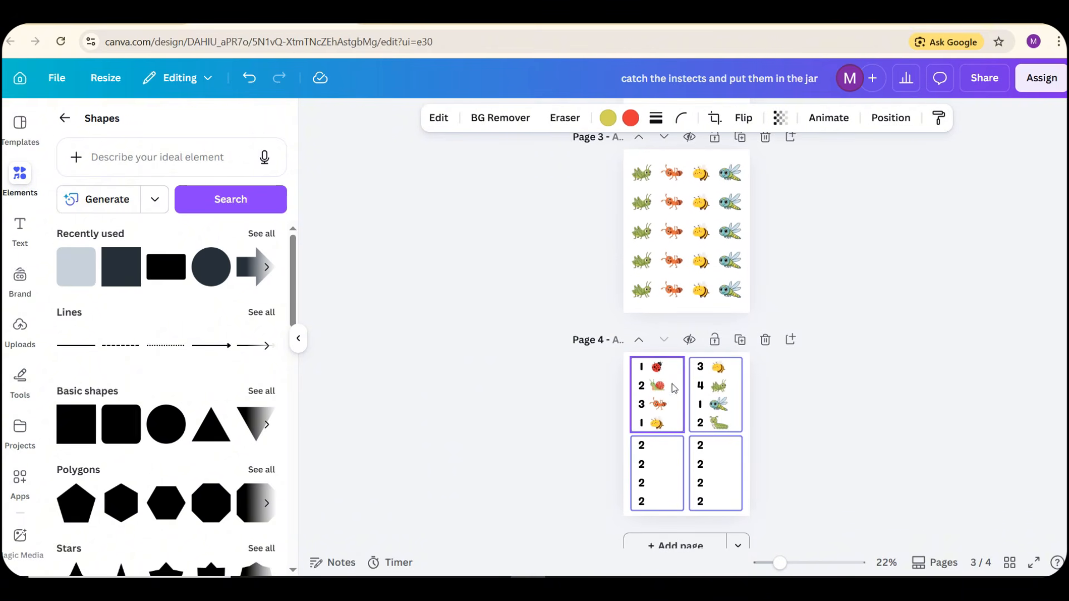
{"action": "scroll", "coordinate": [650, 389], "scroll_direction": "up", "scroll_amount": 4}
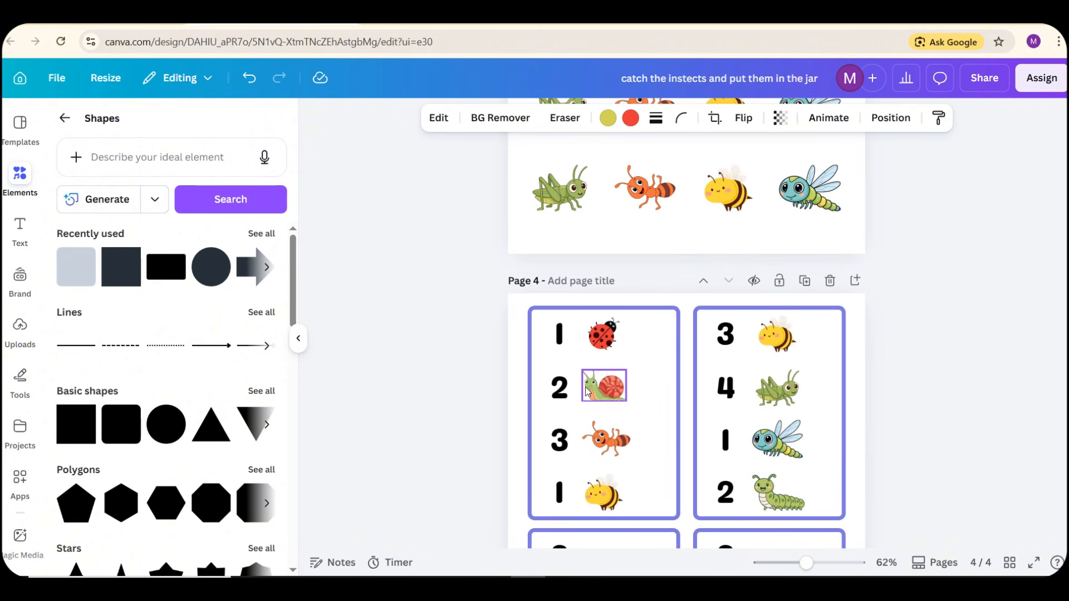
{"action": "scroll", "coordinate": [620, 383], "scroll_direction": "down", "scroll_amount": 3}
{"action": "scroll", "coordinate": [668, 412], "scroll_direction": "up", "scroll_amount": 10}
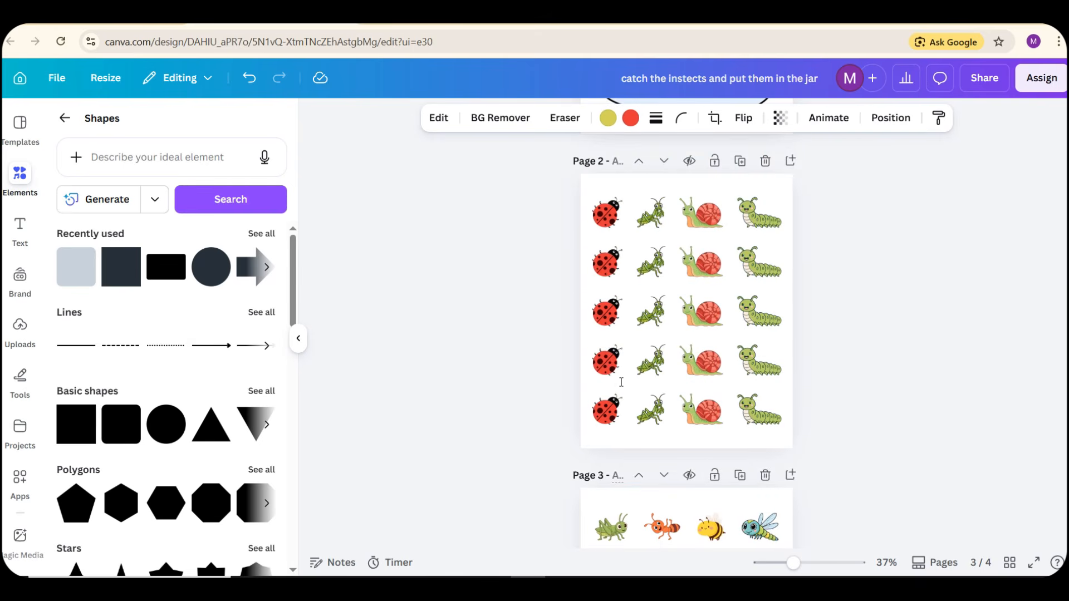
{"action": "left_click", "coordinate": [709, 249]}
{"action": "left_click", "coordinate": [701, 289], "text": "shift"}
{"action": "left_click", "coordinate": [715, 200]}
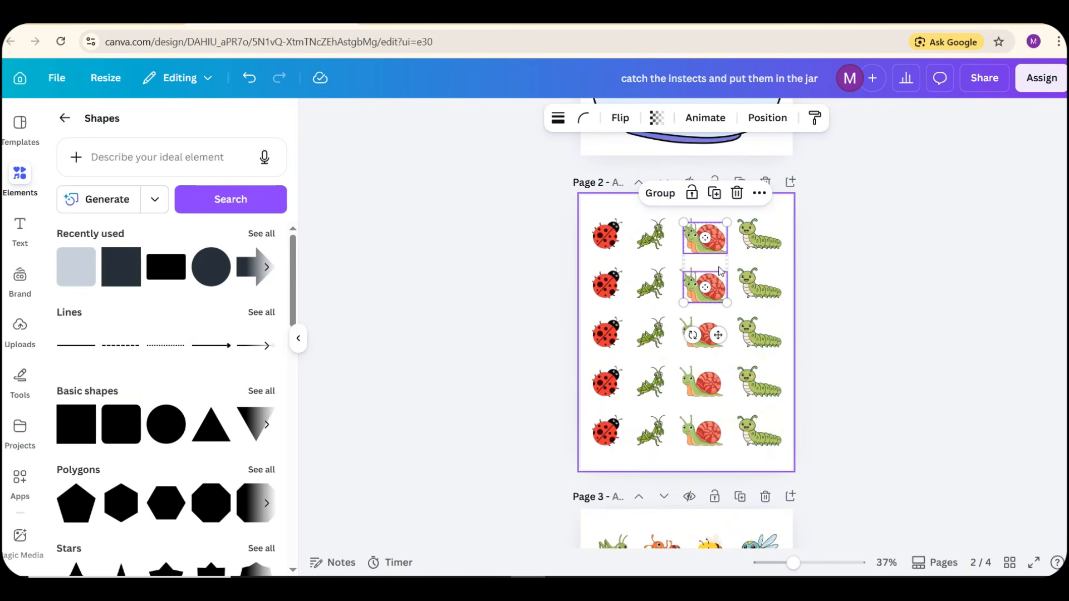
{"action": "left_click_drag", "start_coordinate": [721, 284], "coordinate": [703, 356]}
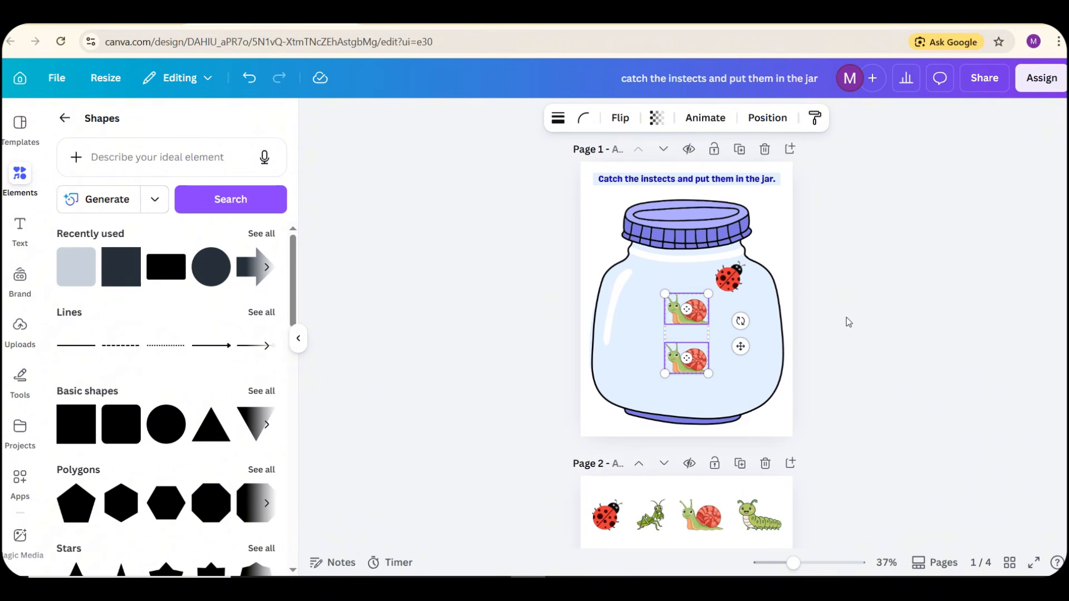
{"action": "left_click", "coordinate": [846, 317]}
{"action": "left_click_drag", "start_coordinate": [690, 310], "coordinate": [658, 285]}
Copy three ants from page 3 and spread them out among the other insects in the jar on page 1
{"action": "scroll", "coordinate": [762, 386], "scroll_direction": "down", "scroll_amount": 10}
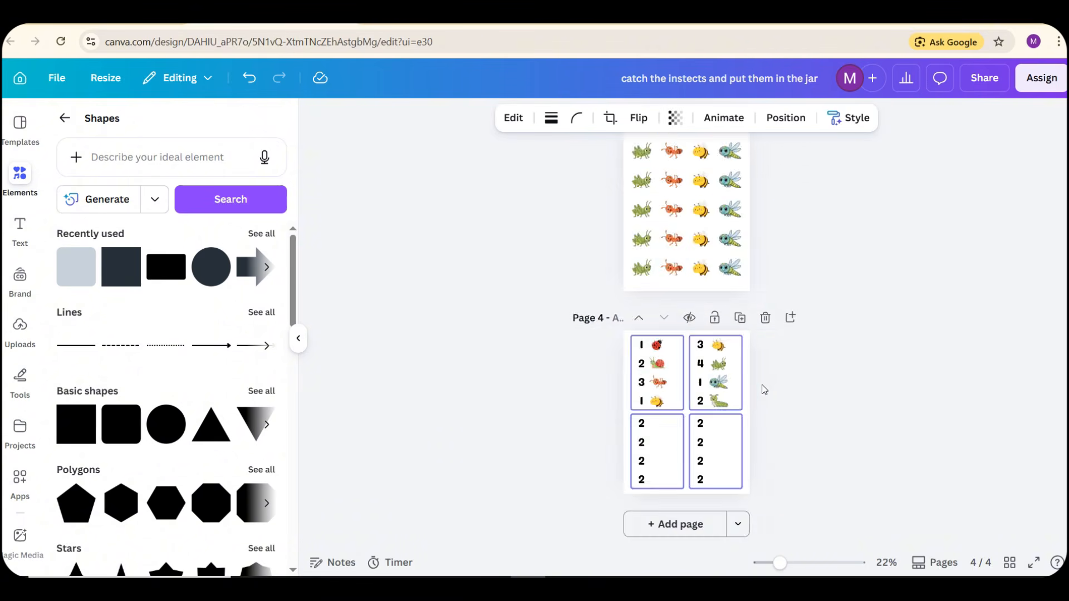
{"action": "scroll", "coordinate": [746, 393], "scroll_direction": "up", "scroll_amount": 5}
{"action": "scroll", "coordinate": [652, 345], "scroll_direction": "down", "scroll_amount": 3}
{"action": "scroll", "coordinate": [673, 320], "scroll_direction": "up", "scroll_amount": 4}
{"action": "left_click", "coordinate": [669, 338]}
{"action": "scroll", "coordinate": [682, 405], "scroll_direction": "up", "scroll_amount": 8}
{"action": "scroll", "coordinate": [682, 405], "scroll_direction": "up", "scroll_amount": 1}
{"action": "key", "text": "ctrl+v"}
{"action": "left_click_drag", "start_coordinate": [668, 286], "coordinate": [733, 304]}
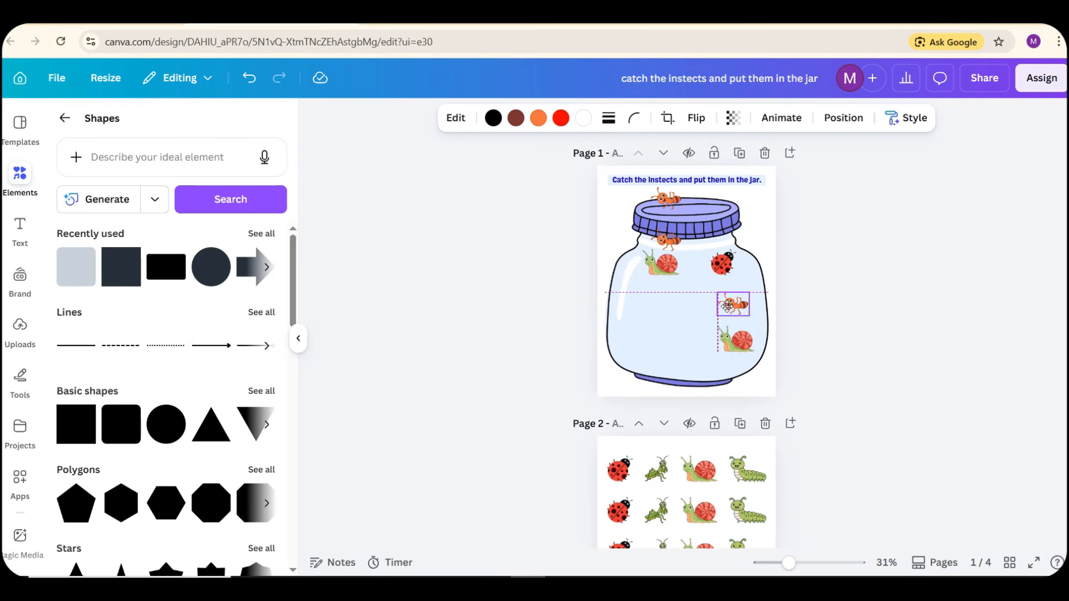
{"action": "left_click_drag", "start_coordinate": [666, 243], "coordinate": [690, 357]}
{"action": "left_click_drag", "start_coordinate": [669, 203], "coordinate": [682, 303]}
Copy a bee from page 3 and place it in the lower part of the jar on page 1
{"action": "scroll", "coordinate": [687, 325], "scroll_direction": "down", "scroll_amount": 1}
{"action": "scroll", "coordinate": [683, 368], "scroll_direction": "down", "scroll_amount": 10}
{"action": "scroll", "coordinate": [682, 369], "scroll_direction": "up", "scroll_amount": 2}
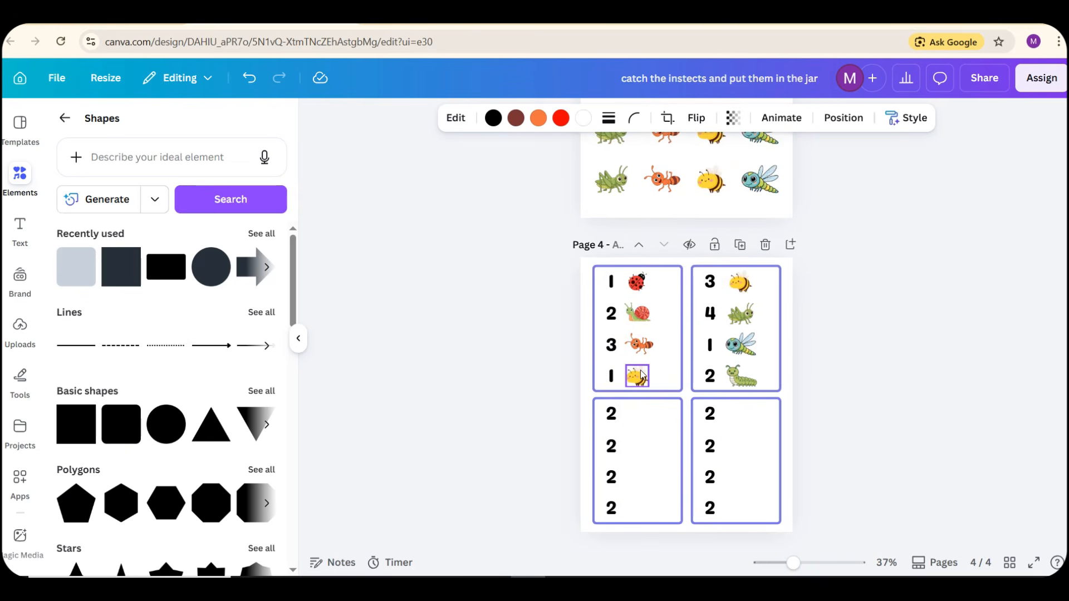
{"action": "scroll", "coordinate": [691, 373], "scroll_direction": "up", "scroll_amount": 10}
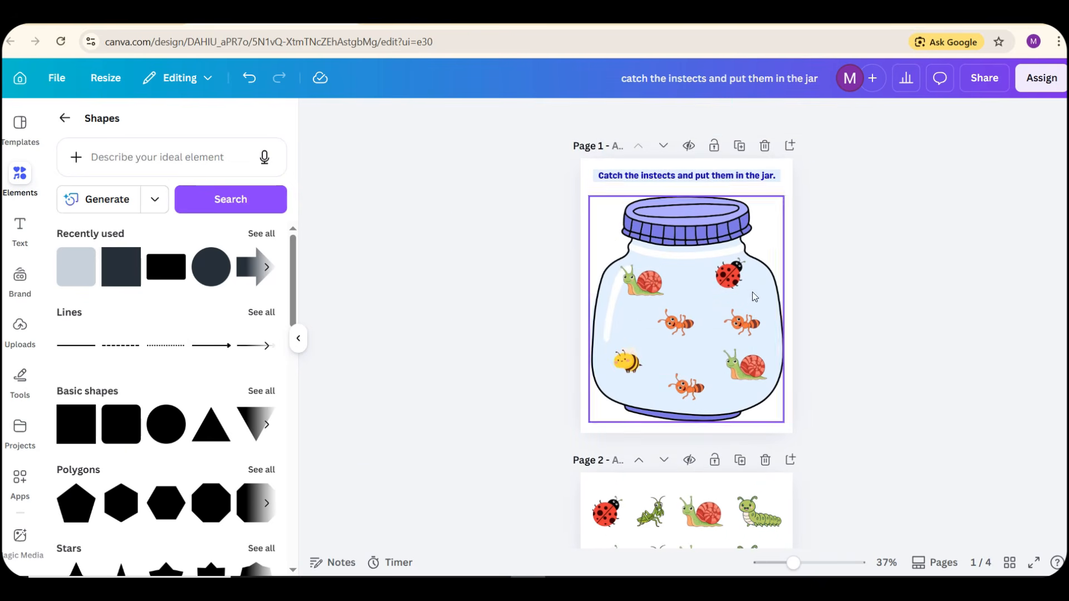
Delete the ladybug, snails, ants and bee from the jar on page 1
{"action": "left_click", "coordinate": [731, 276]}
{"action": "scroll", "coordinate": [731, 292], "scroll_direction": "down", "scroll_amount": 2}
{"action": "left_click", "coordinate": [525, 417]}
{"action": "left_click", "coordinate": [691, 267]}
{"action": "left_click", "coordinate": [705, 164]}
{"action": "left_click_drag", "start_coordinate": [558, 355], "coordinate": [813, 243]}
{"action": "key", "text": "Delete"}
Copy three bees from page 3 and spread them out inside the empty jar on page 1
{"action": "scroll", "coordinate": [724, 315], "scroll_direction": "down", "scroll_amount": 10}
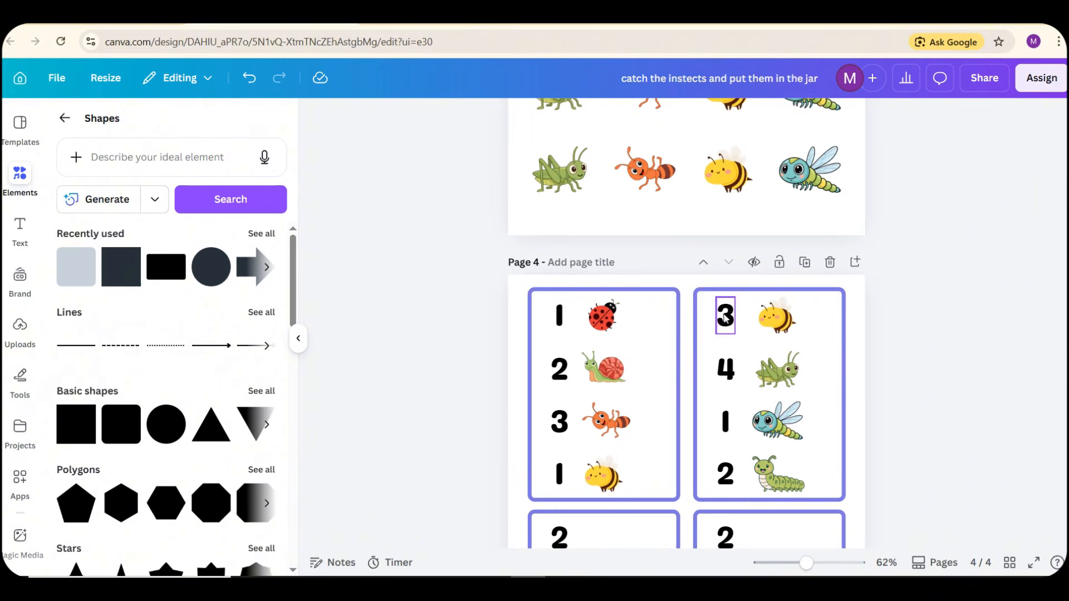
{"action": "scroll", "coordinate": [729, 315], "scroll_direction": "down", "scroll_amount": 2}
{"action": "scroll", "coordinate": [738, 317], "scroll_direction": "up", "scroll_amount": 4}
{"action": "left_click", "coordinate": [711, 297]}
{"action": "left_click", "coordinate": [711, 347], "text": "shift"}
{"action": "left_click", "coordinate": [711, 396], "text": "shift"}
{"action": "scroll", "coordinate": [824, 357], "scroll_direction": "up", "scroll_amount": 10}
{"action": "key", "text": "ctrl+v"}
{"action": "left_click", "coordinate": [824, 357]}
{"action": "left_click_drag", "start_coordinate": [711, 305], "coordinate": [637, 363]}
{"action": "left_click_drag", "start_coordinate": [711, 256], "coordinate": [725, 393]}
{"action": "left_click_drag", "start_coordinate": [711, 207], "coordinate": [725, 308]}
Copy four grasshoppers from page 3 and spread them out between the bees in the jar on page 1
{"action": "scroll", "coordinate": [760, 332], "scroll_direction": "down", "scroll_amount": 12}
{"action": "scroll", "coordinate": [742, 340], "scroll_direction": "up", "scroll_amount": 4}
{"action": "left_click_drag", "start_coordinate": [633, 352], "coordinate": [630, 485]}
{"action": "scroll", "coordinate": [629, 485], "scroll_direction": "up", "scroll_amount": 5}
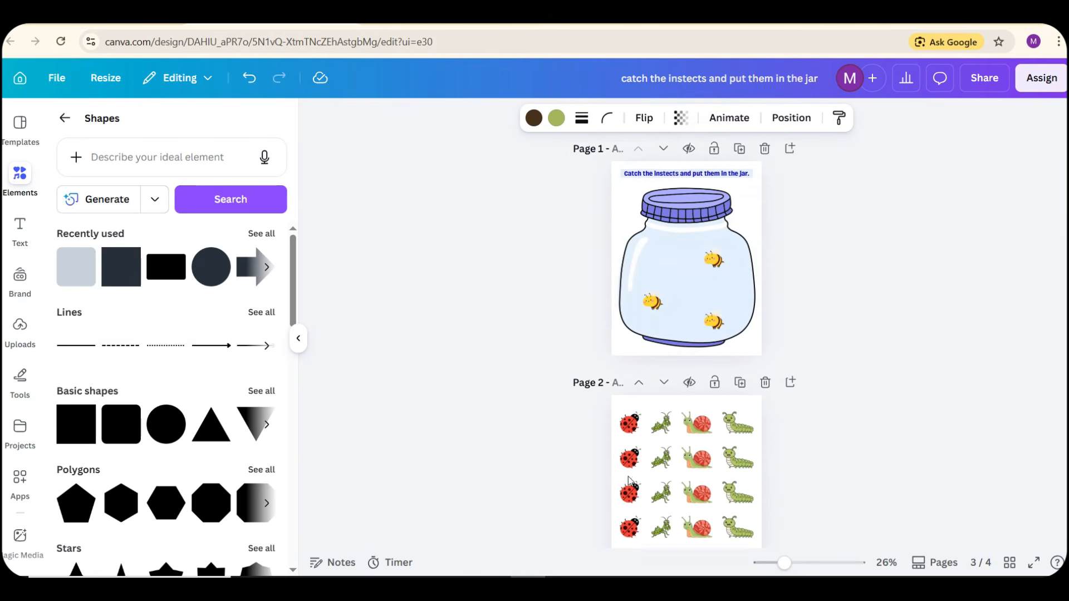
{"action": "key", "text": "ctrl+v"}
{"action": "left_click_drag", "start_coordinate": [635, 298], "coordinate": [688, 296]}
{"action": "left_click_drag", "start_coordinate": [635, 263], "coordinate": [728, 294]}
{"action": "left_click_drag", "start_coordinate": [638, 230], "coordinate": [661, 245]}
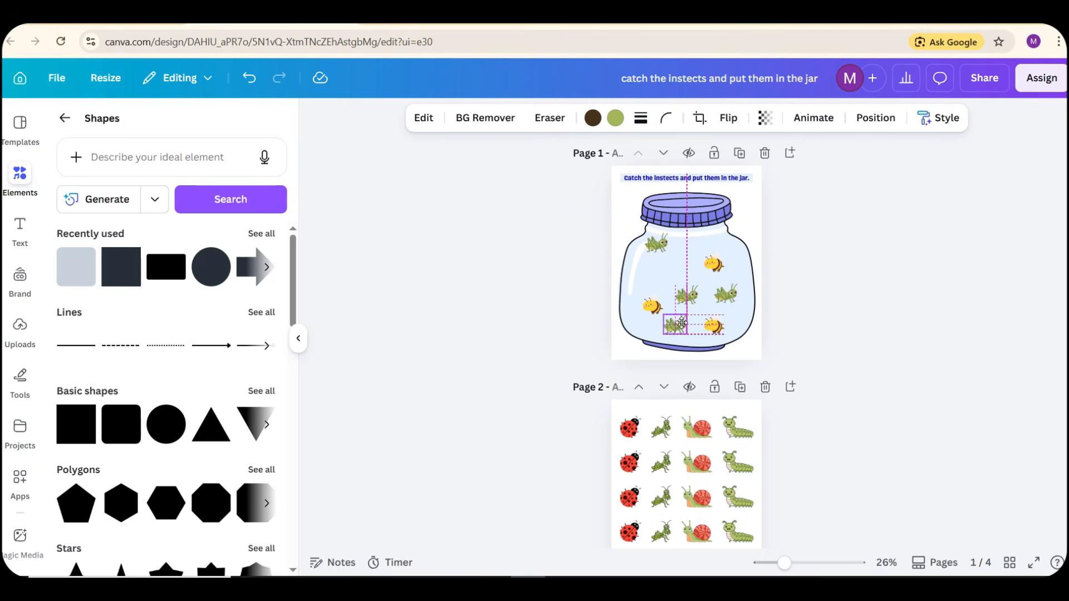
{"action": "left_click_drag", "start_coordinate": [684, 327], "coordinate": [686, 325]}
{"action": "scroll", "coordinate": [686, 324], "scroll_direction": "up", "scroll_amount": 5}
{"action": "left_click_drag", "start_coordinate": [671, 350], "coordinate": [672, 337]}
{"action": "left_click_drag", "start_coordinate": [690, 239], "coordinate": [680, 201]}
Copy a dragonfly from page 3 and place it above the lower bee near the jar's edge on page 1
{"action": "scroll", "coordinate": [687, 258], "scroll_direction": "down", "scroll_amount": 5}
{"action": "left_click", "coordinate": [806, 302]}
{"action": "scroll", "coordinate": [805, 302], "scroll_direction": "down", "scroll_amount": 12}
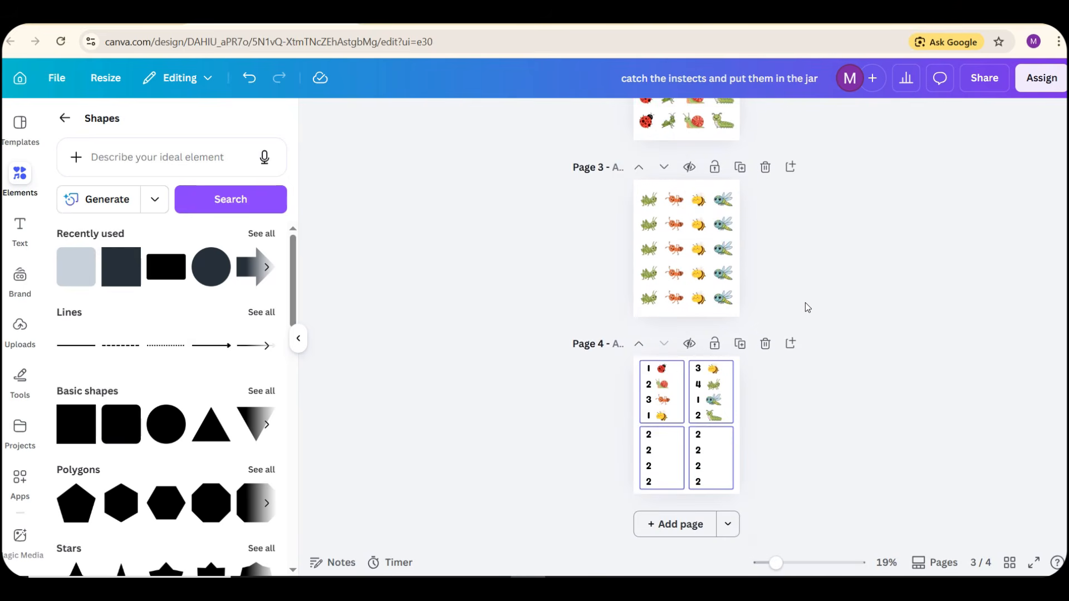
{"action": "scroll", "coordinate": [805, 302], "scroll_direction": "up", "scroll_amount": 2}
{"action": "scroll", "coordinate": [756, 442], "scroll_direction": "up", "scroll_amount": 2}
{"action": "left_click", "coordinate": [743, 314]}
{"action": "key", "text": "ctrl+c"}
{"action": "scroll", "coordinate": [742, 319], "scroll_direction": "up", "scroll_amount": 6}
{"action": "key", "text": "ctrl+v"}
{"action": "scroll", "coordinate": [748, 169], "scroll_direction": "up", "scroll_amount": 2}
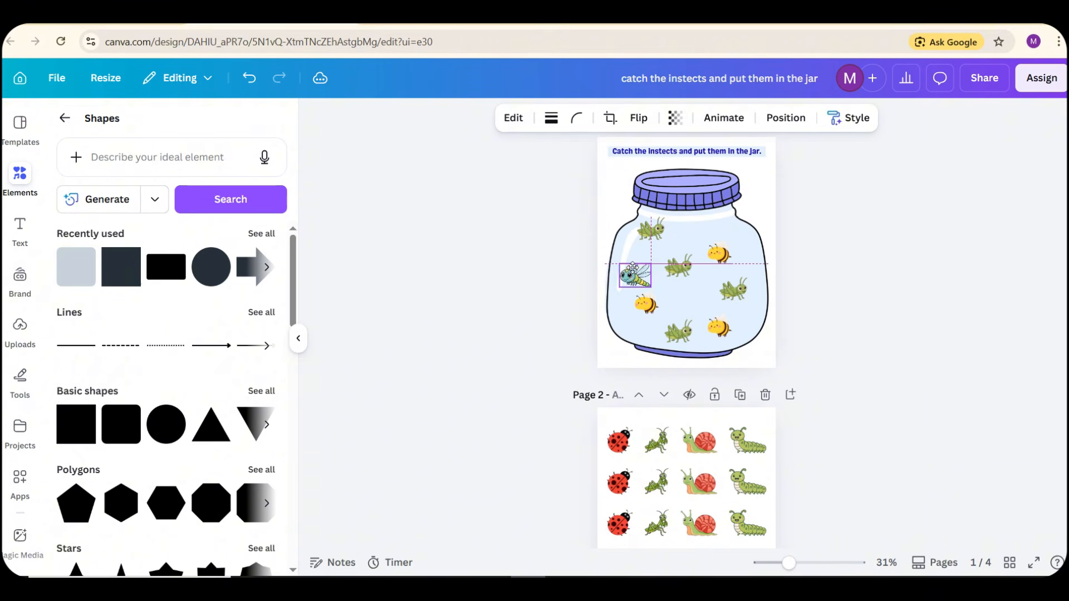
{"action": "left_click_drag", "start_coordinate": [632, 267], "coordinate": [633, 269]}
Copy caterpillars from page 2 and paste them into the jar on page 1
{"action": "left_click", "coordinate": [571, 301]}
{"action": "scroll", "coordinate": [654, 368], "scroll_direction": "down", "scroll_amount": 8}
{"action": "scroll", "coordinate": [737, 434], "scroll_direction": "up", "scroll_amount": 5}
{"action": "left_click_drag", "start_coordinate": [761, 307], "coordinate": [742, 358]}
{"action": "key", "text": "ctrl+c"}
{"action": "key", "text": "ctrl+v"}
Open the design's download settings and show the available file types
{"action": "scroll", "coordinate": [751, 291], "scroll_direction": "down", "scroll_amount": 5}
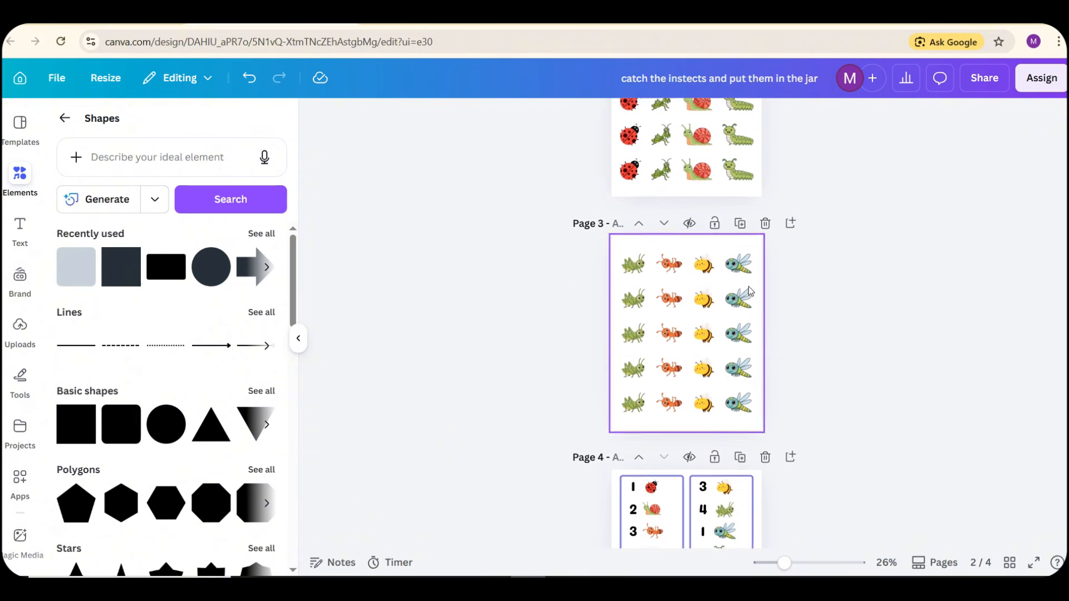
{"action": "scroll", "coordinate": [749, 290], "scroll_direction": "down", "scroll_amount": 1}
{"action": "left_click", "coordinate": [1007, 78]}
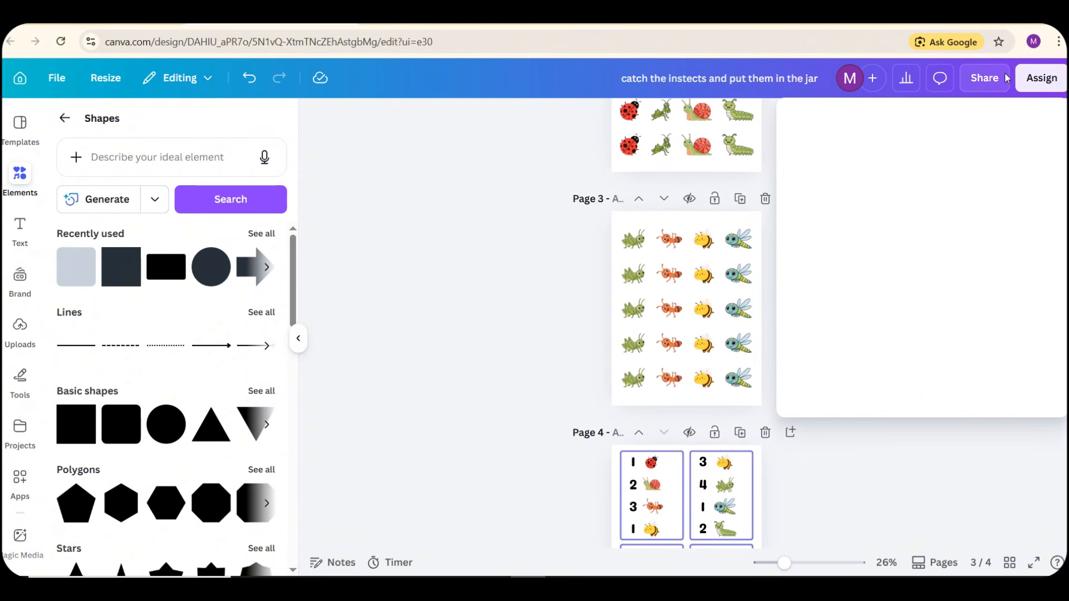
{"action": "left_click", "coordinate": [833, 407]}
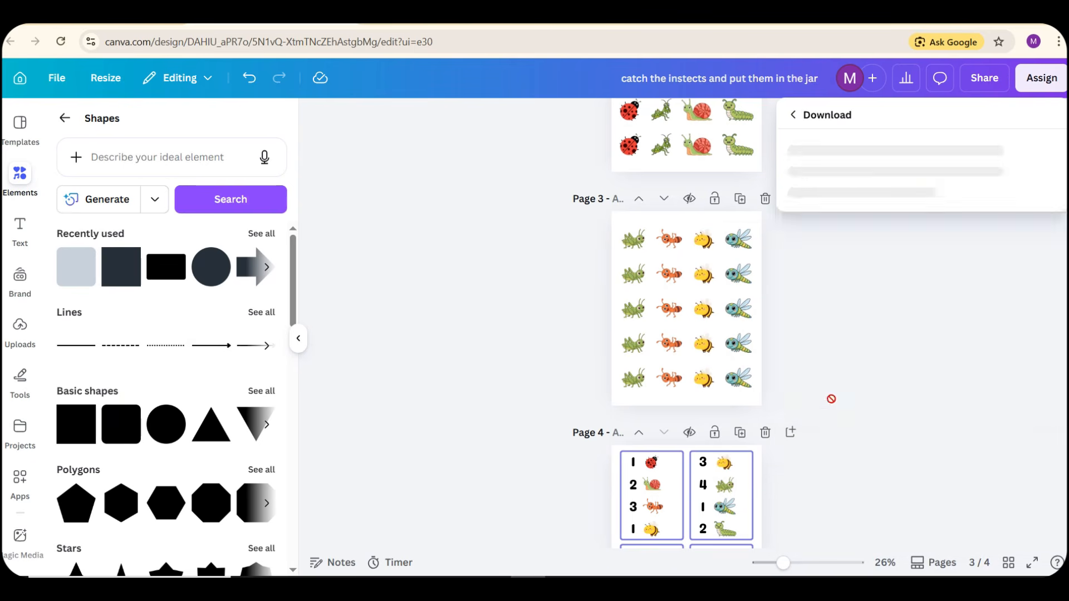
{"action": "left_click", "coordinate": [845, 179]}
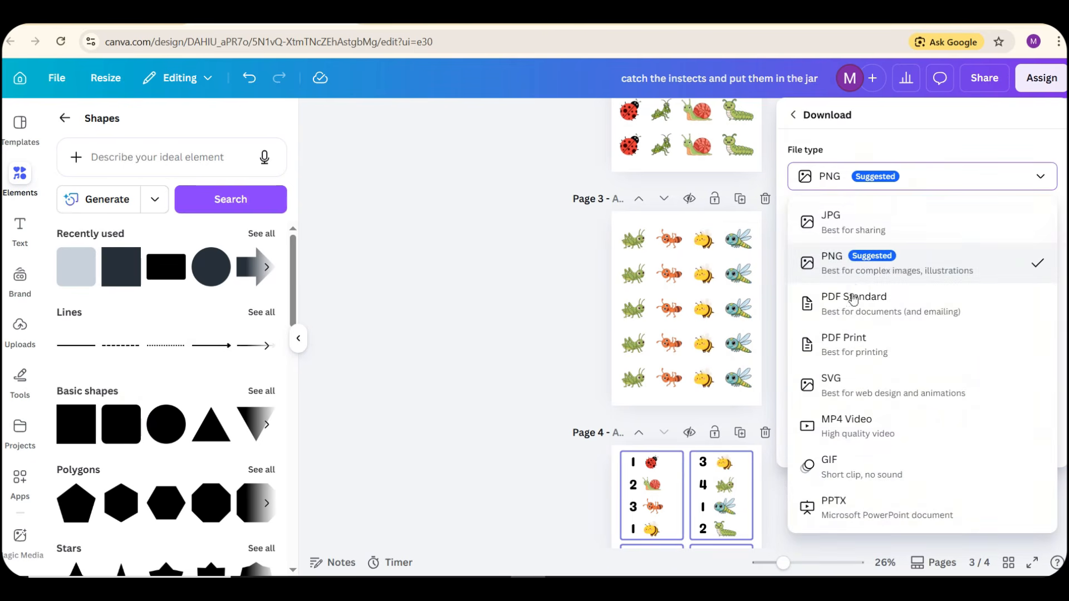